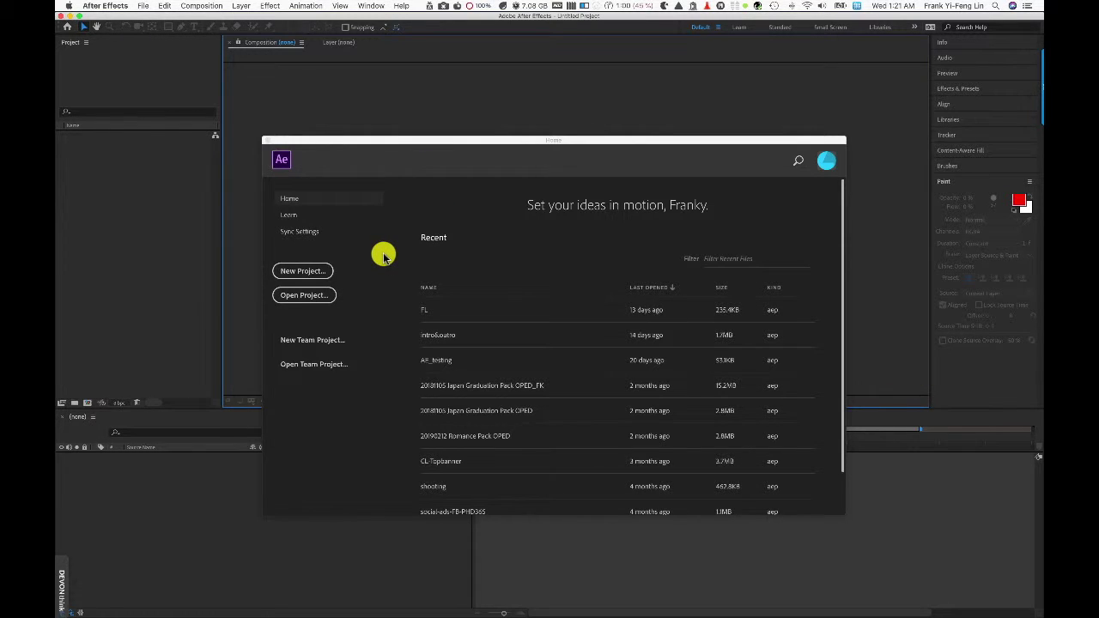
Start a new project and set up a new composition named Opening
click(329, 277)
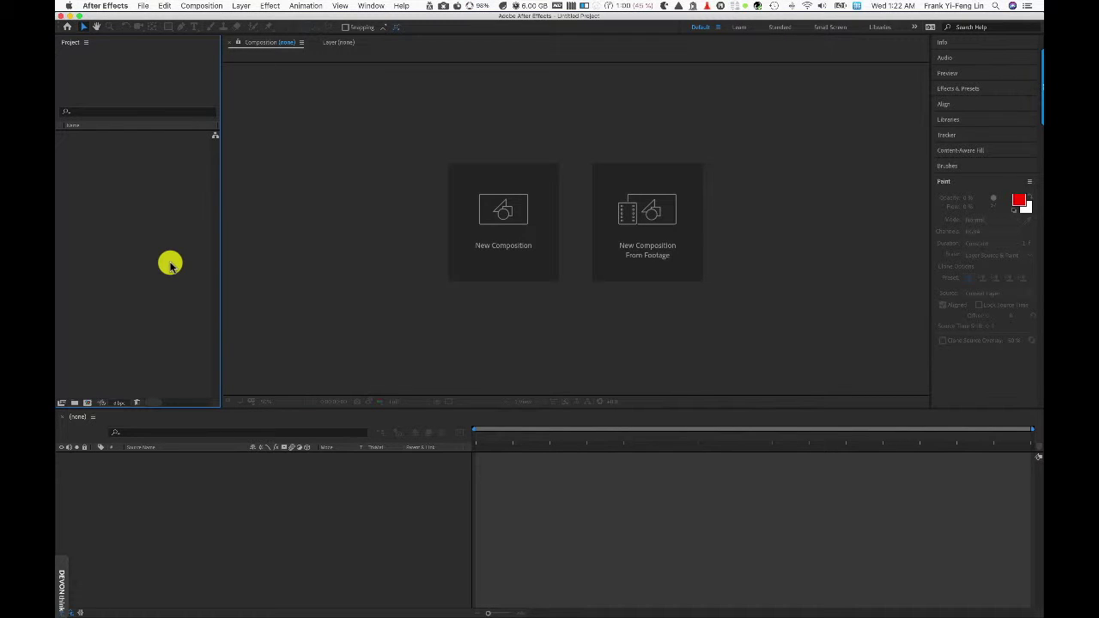
key(super+n)
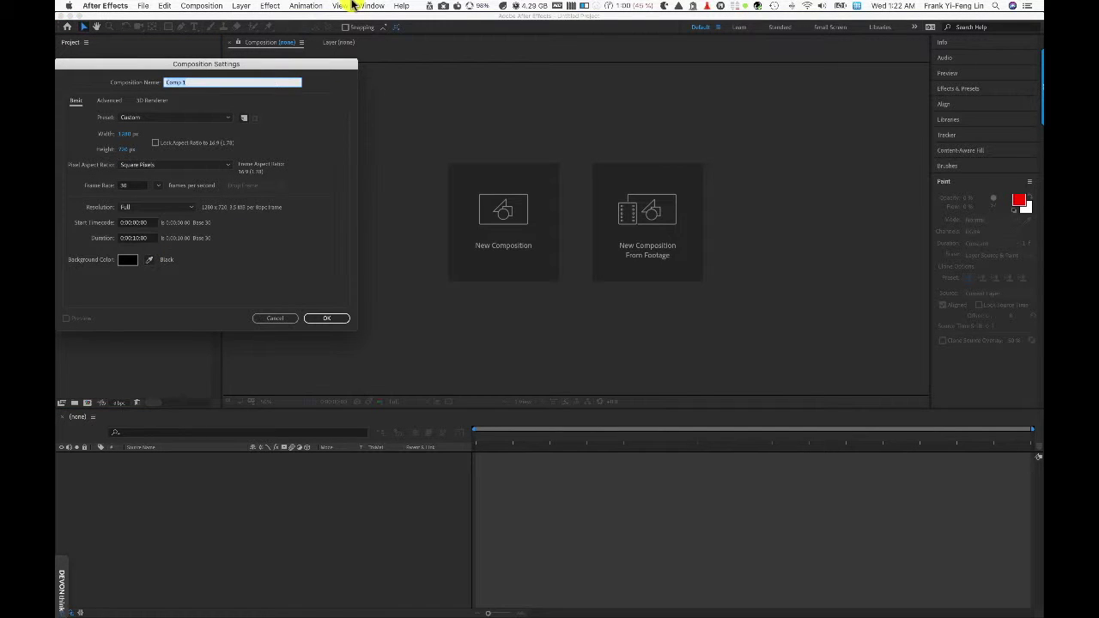
drag(270, 67, 556, 191)
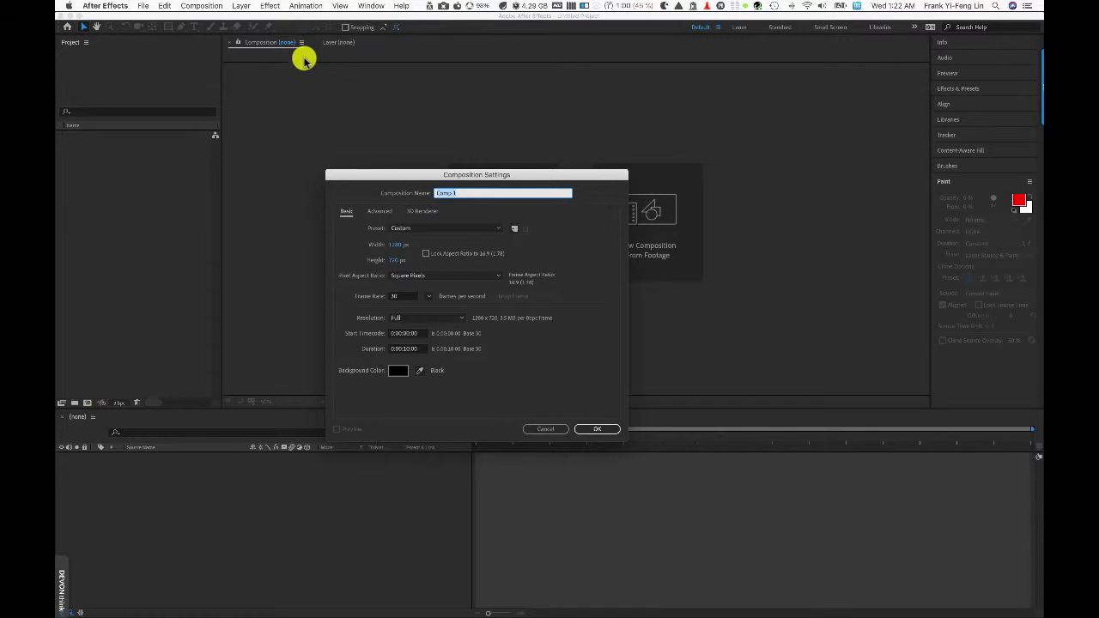
click(212, 7)
click(509, 176)
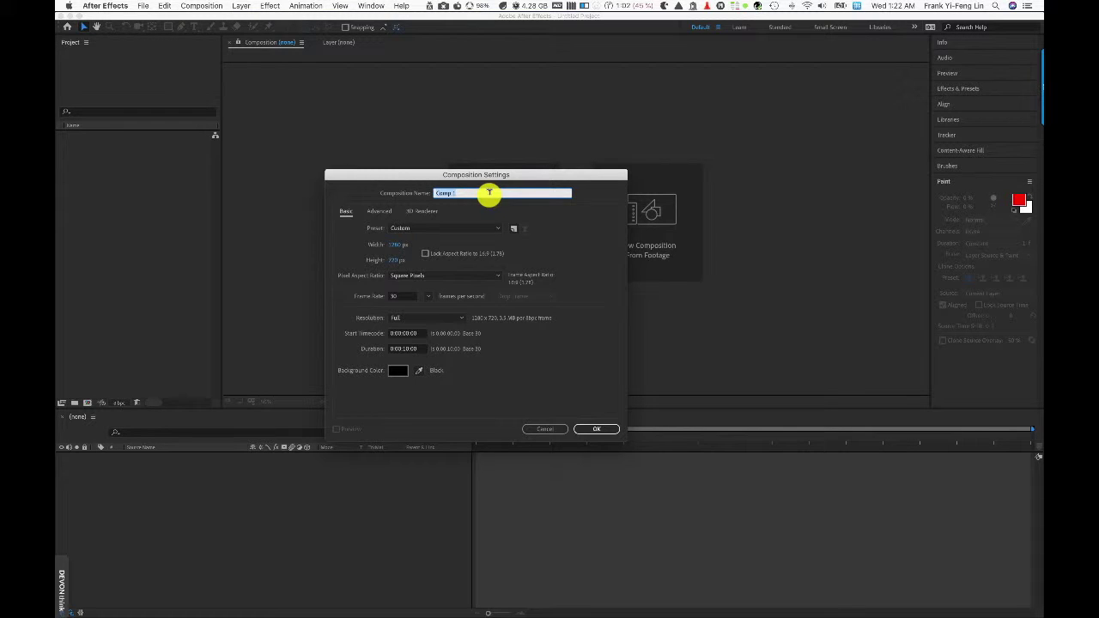
text(c)
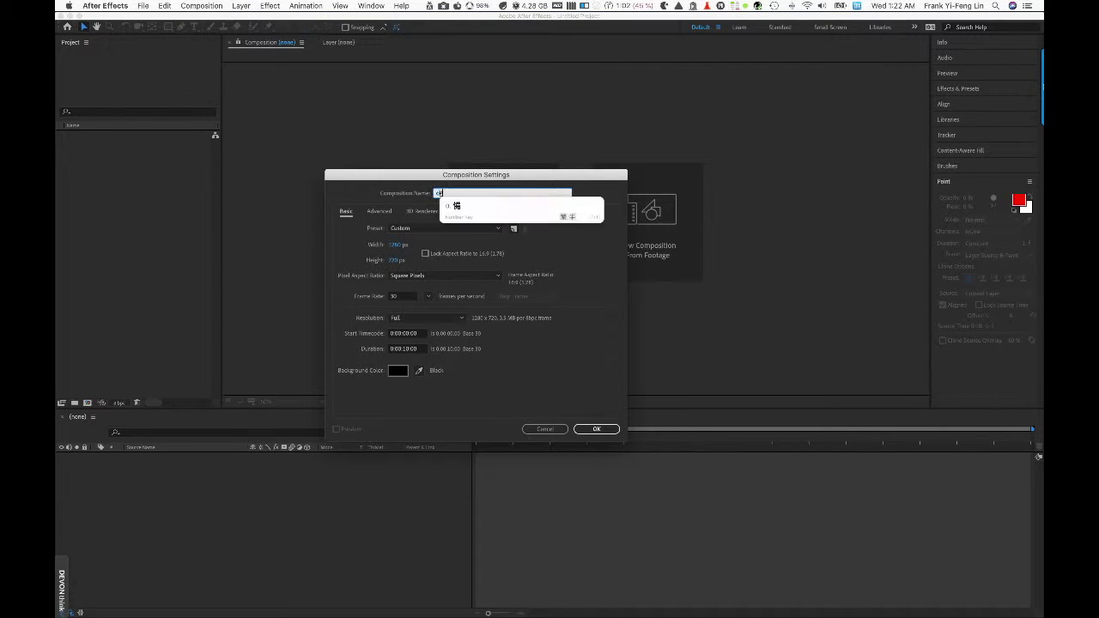
key(BackSpace)
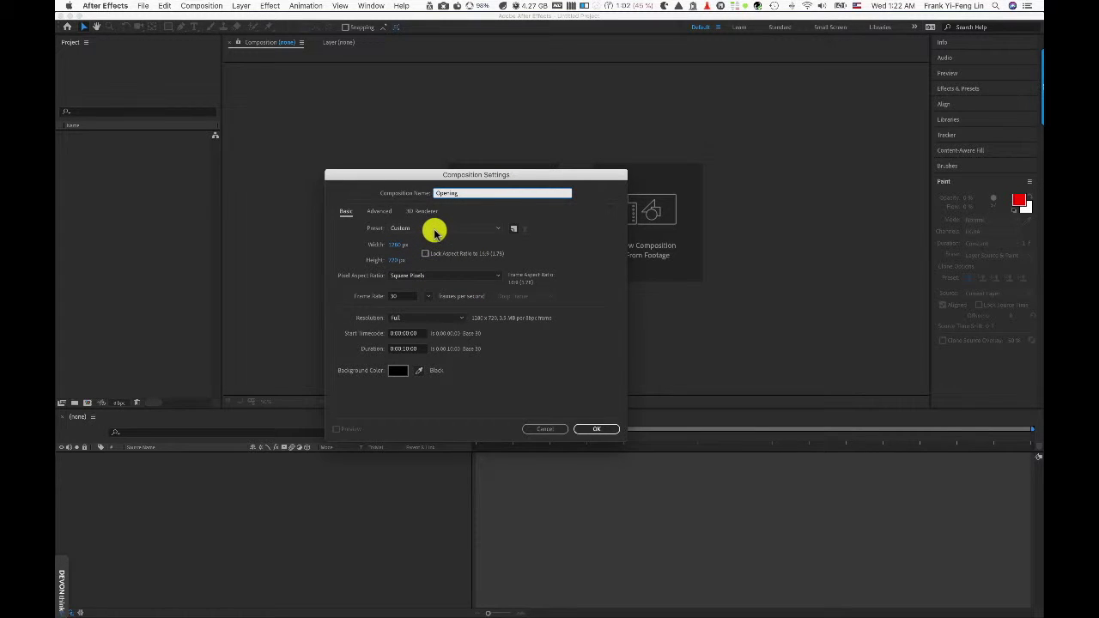
Set the composition's duration to 5 seconds and create it
click(408, 351)
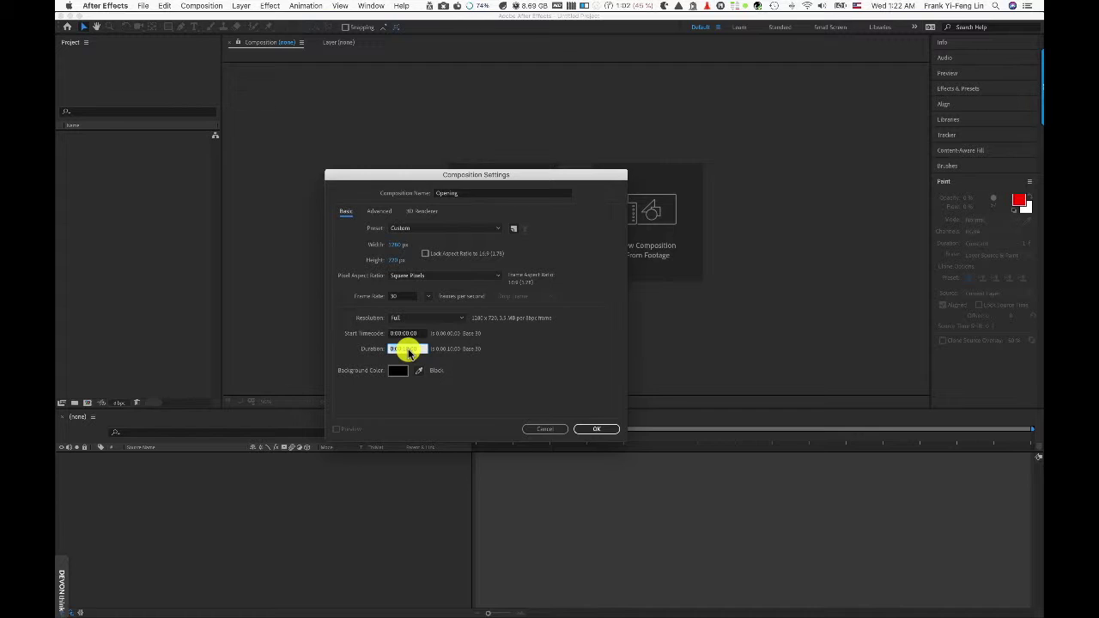
text(50)
key(Return)
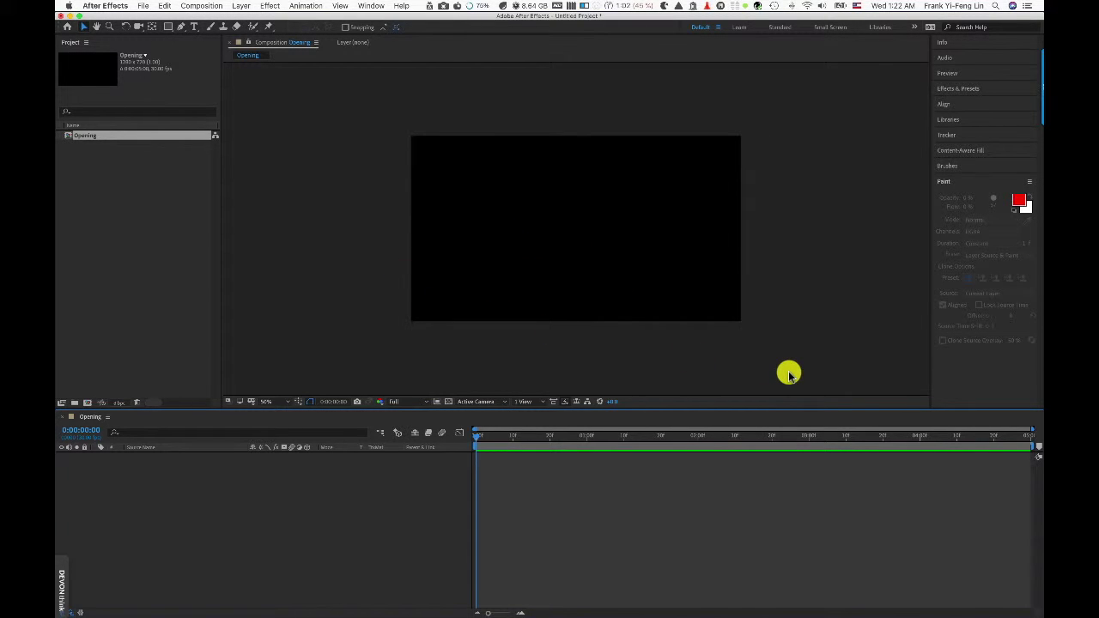
Add a text layer containing the person's first name to the Opening composition
click(81, 135)
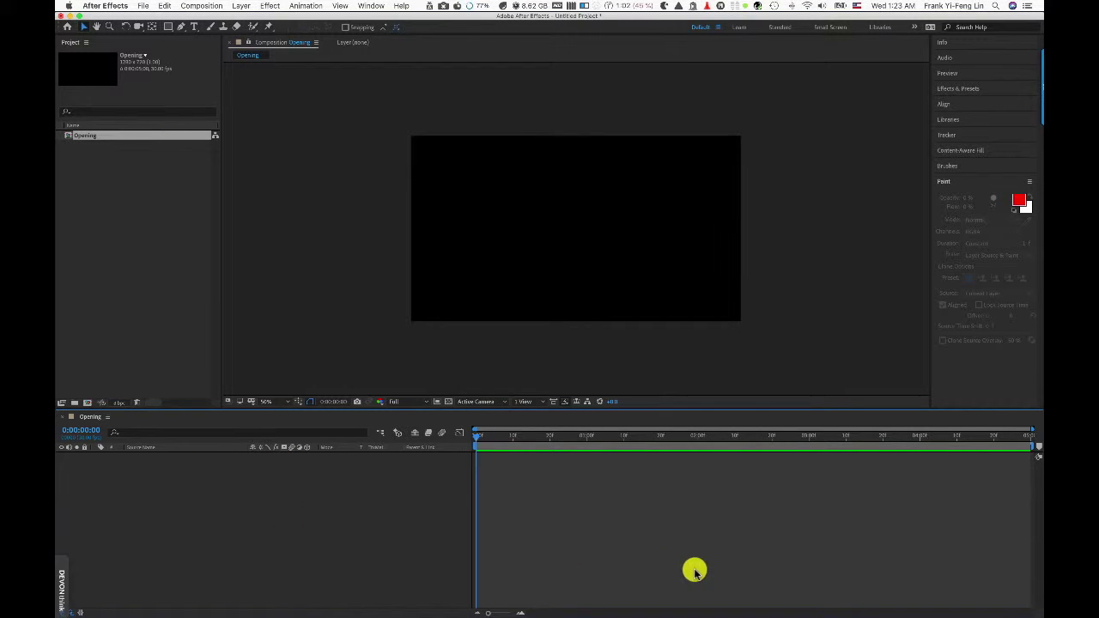
click(287, 402)
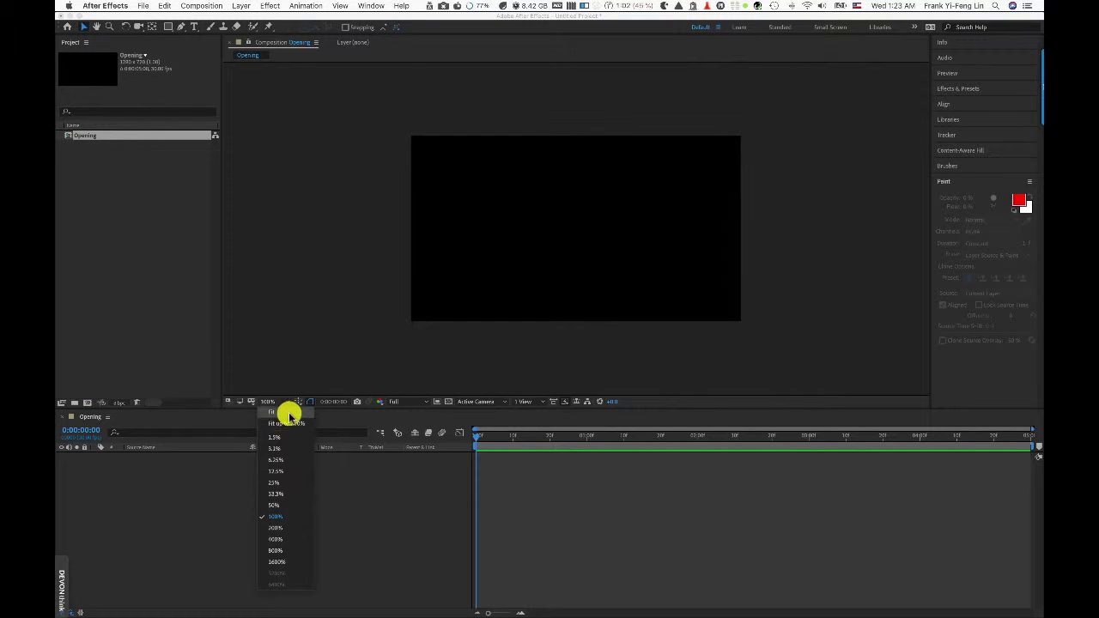
click(291, 414)
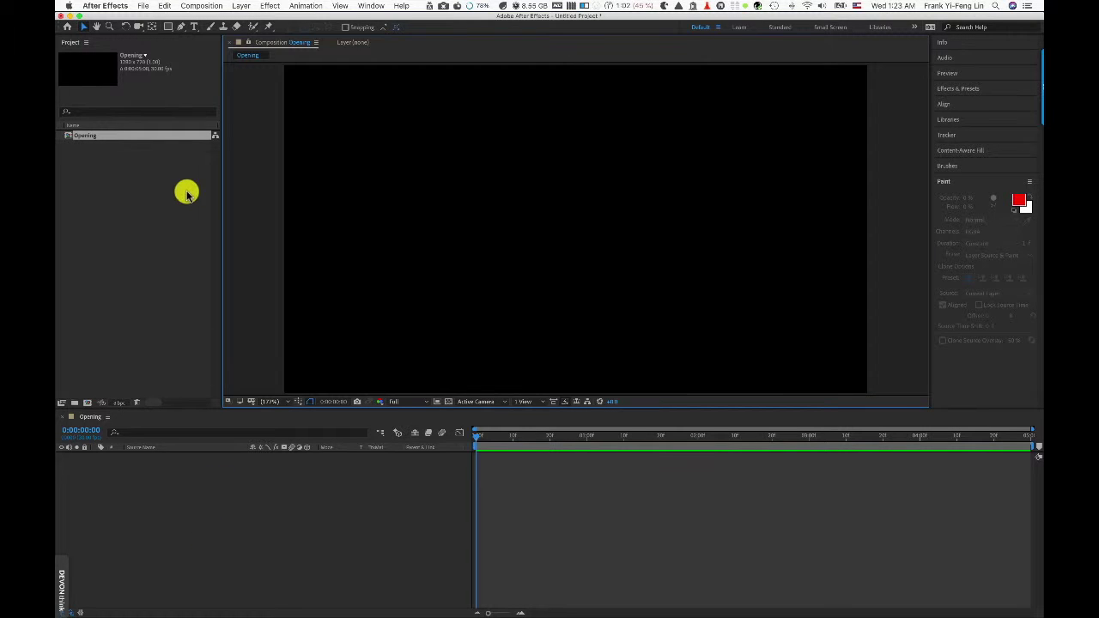
click(195, 27)
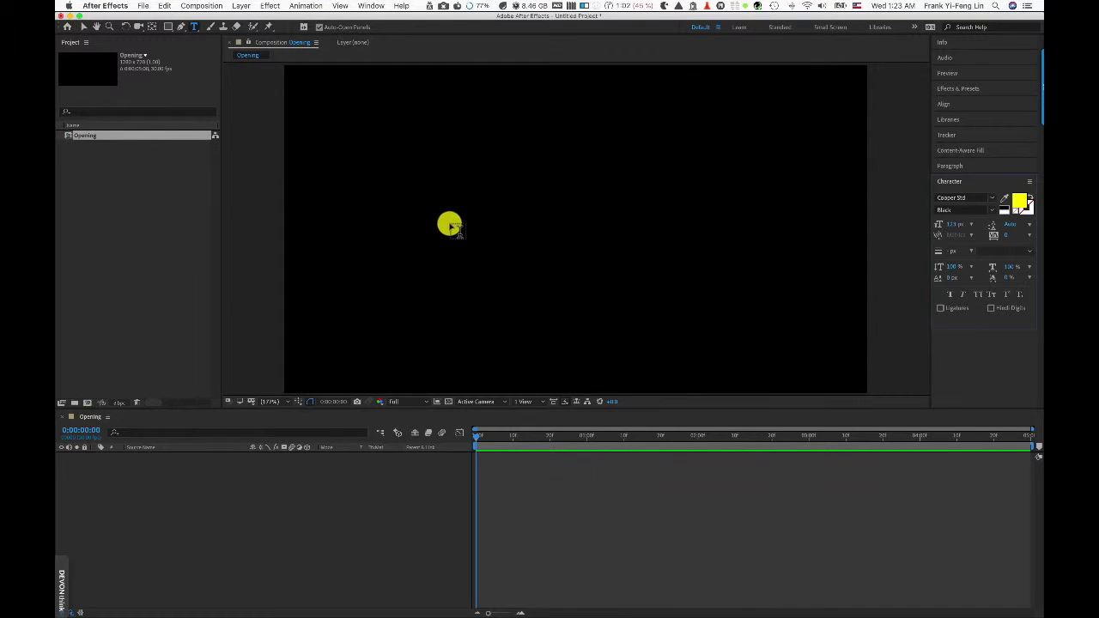
click(456, 228)
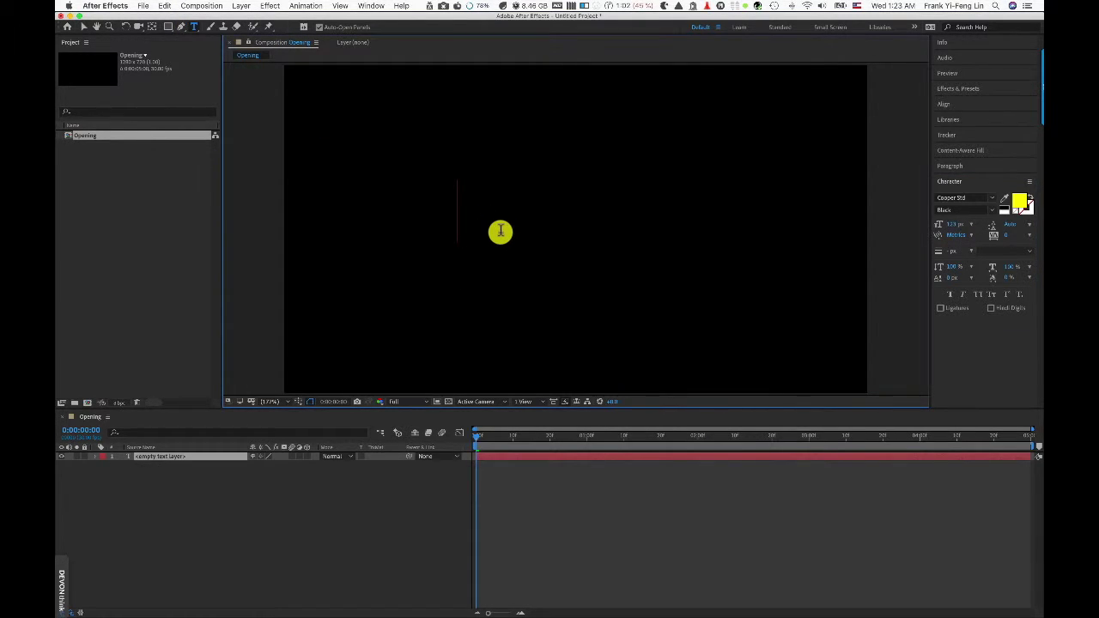
text(Fr)
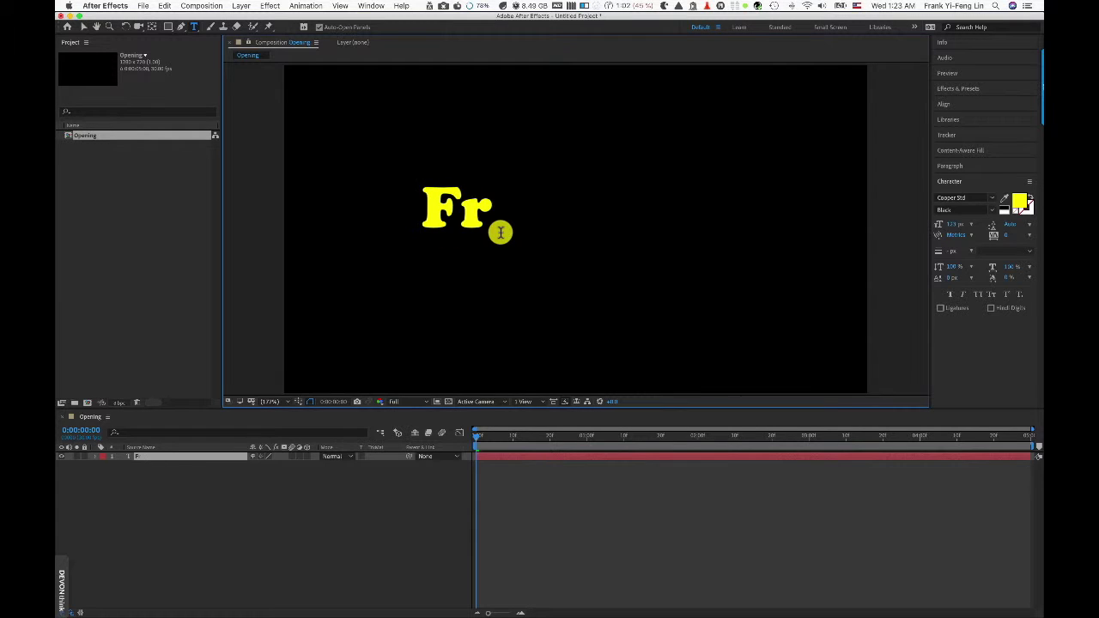
text(ank)
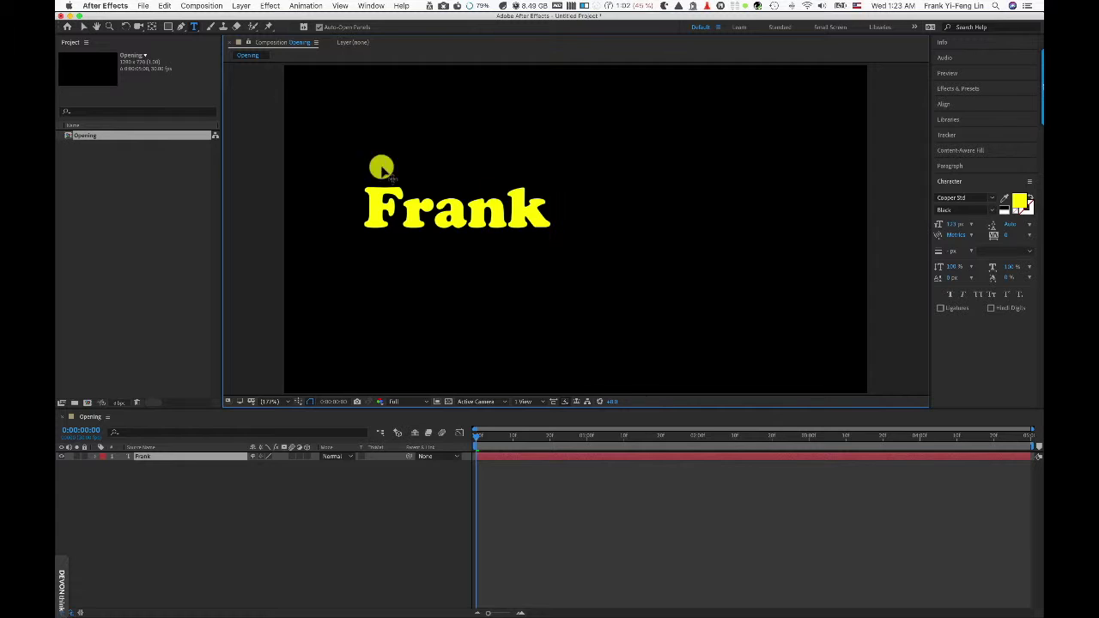
Centre the name text in the frame using the Title/Action Safe guides as reference
click(83, 27)
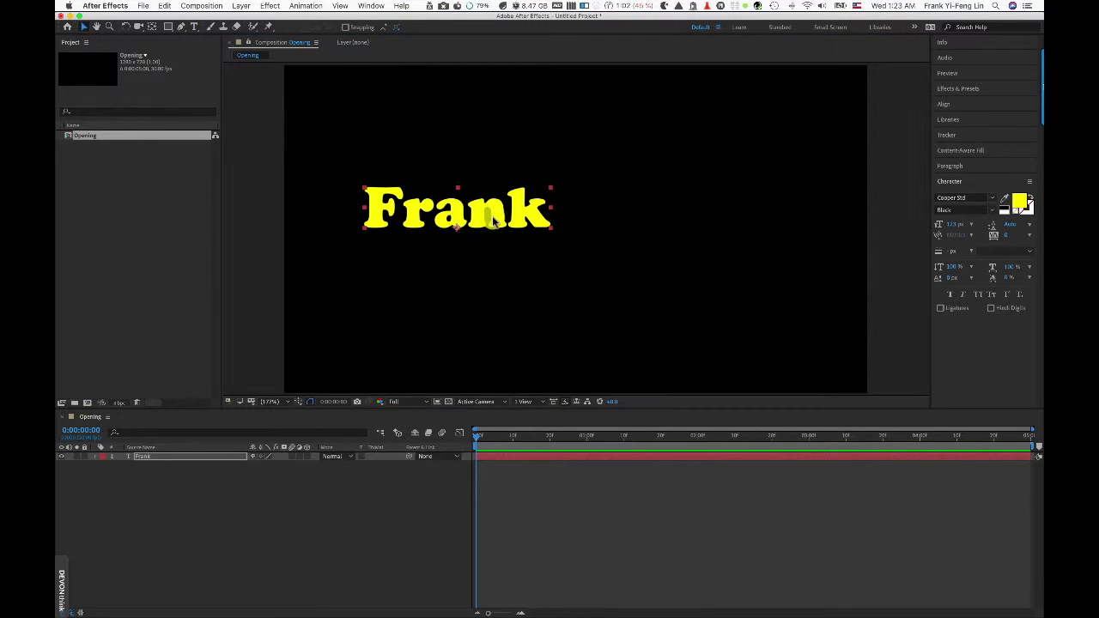
drag(491, 220, 617, 240)
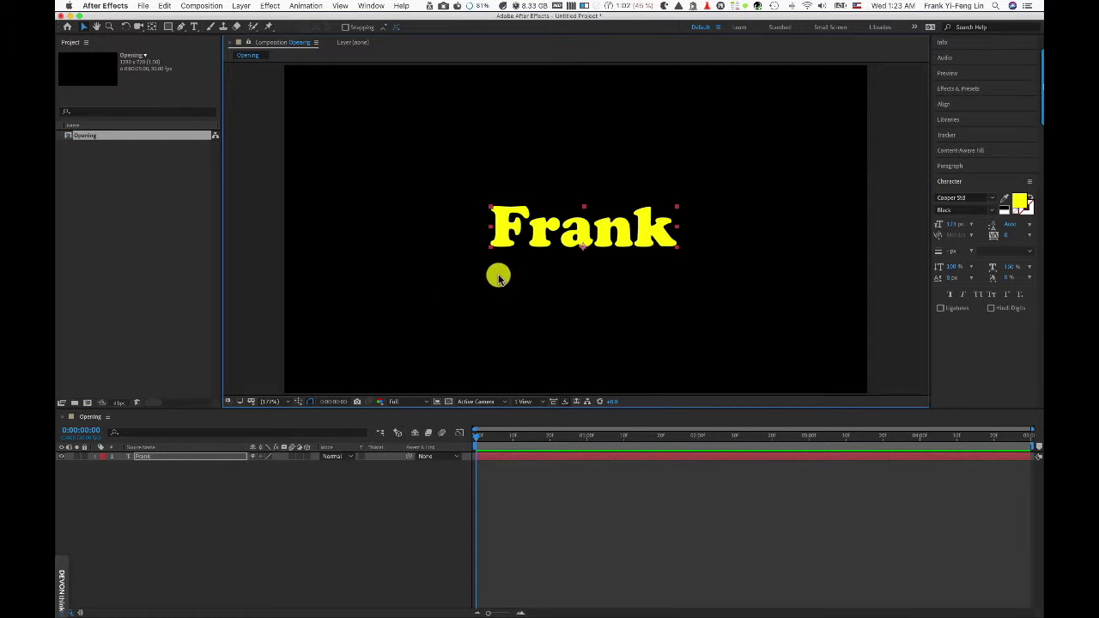
click(298, 401)
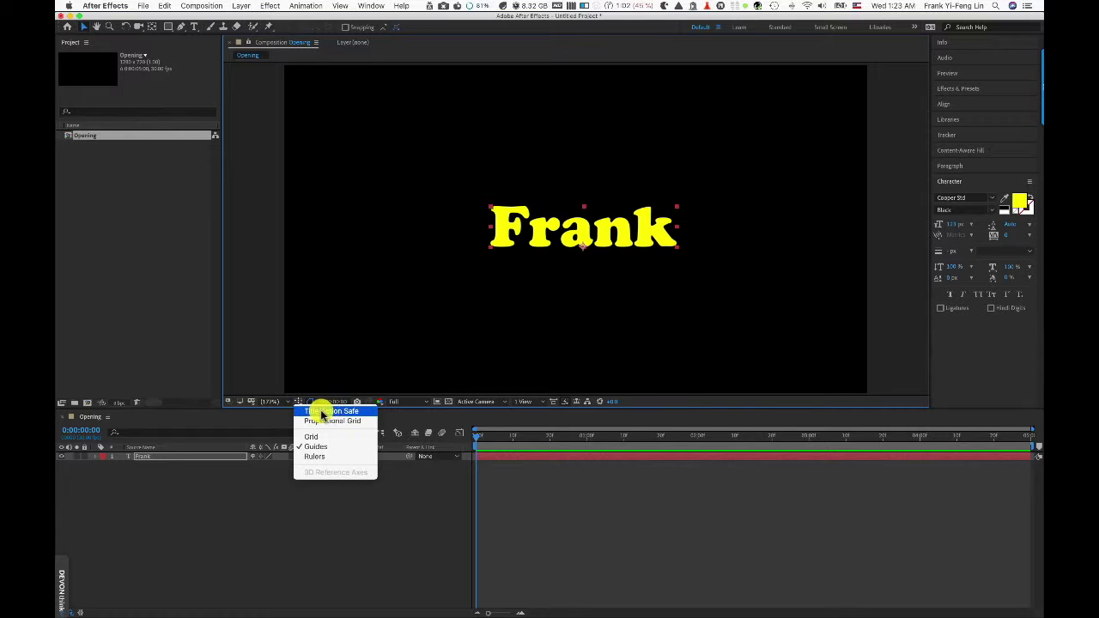
click(364, 412)
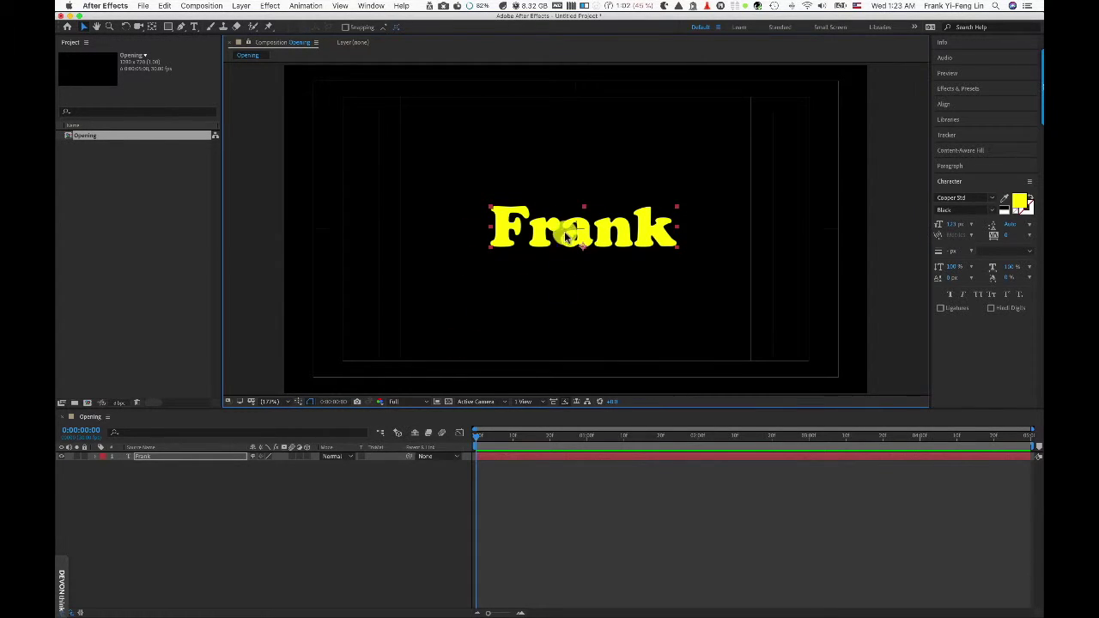
drag(637, 234, 630, 237)
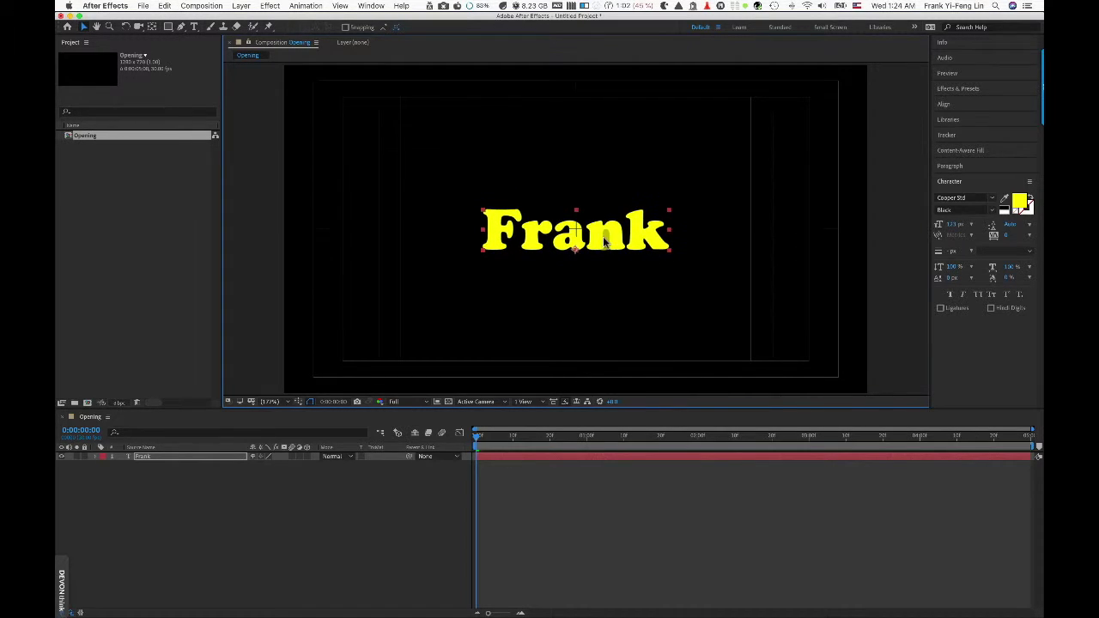
click(357, 457)
click(350, 507)
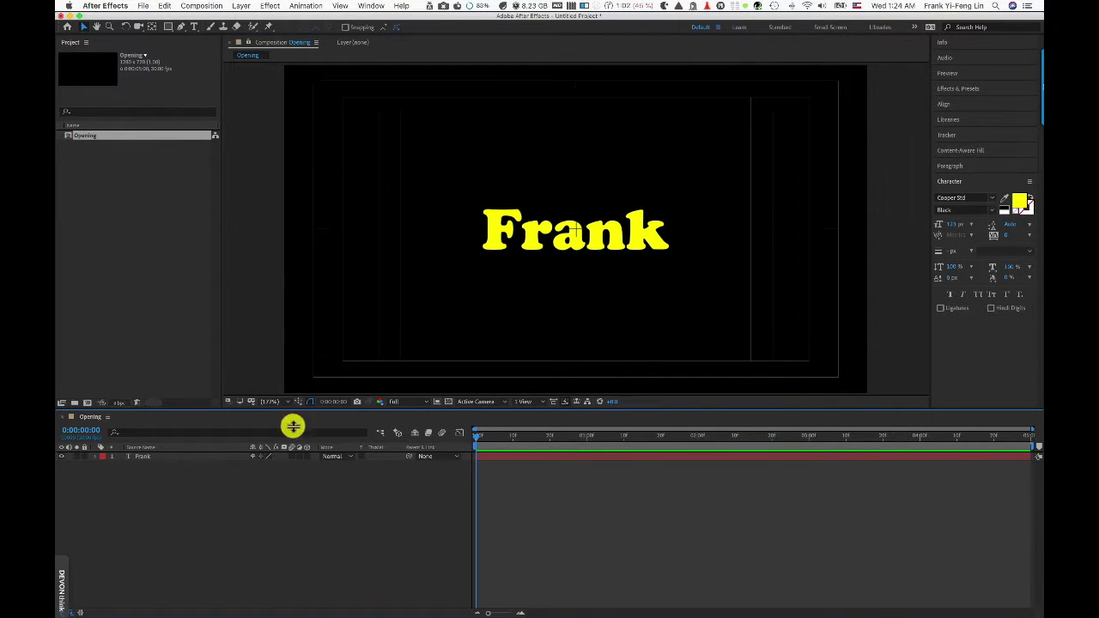
Import Fu_Jen_Catholic_University_Seal.svg.png from the image subfolder of the motion graphics course folder on the Desktop
click(152, 261)
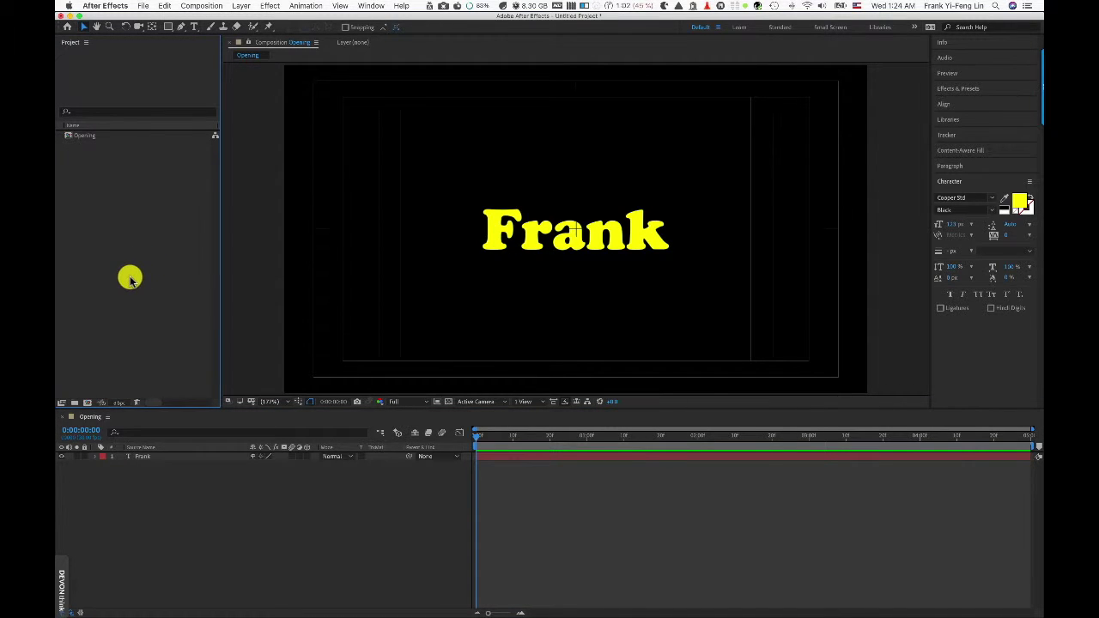
right_click(130, 279)
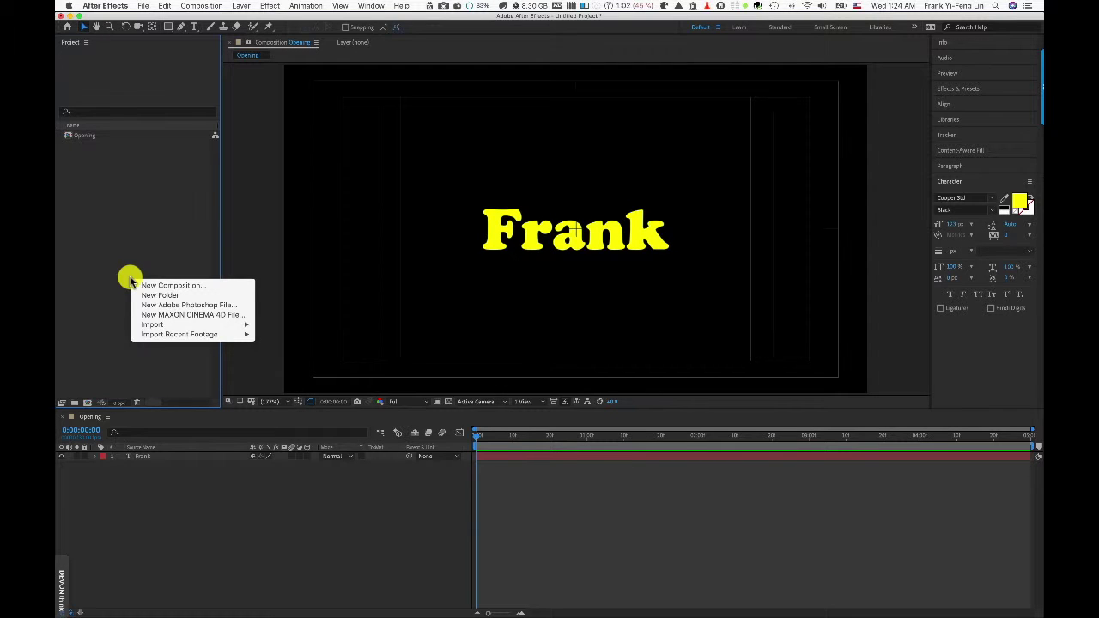
mouse_move(206, 325)
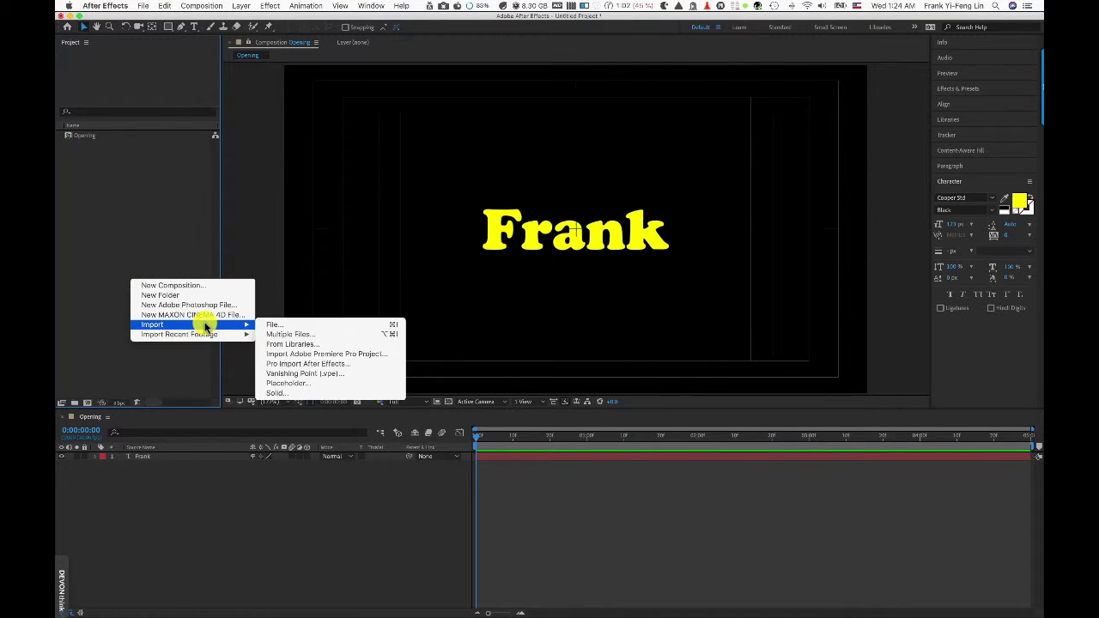
click(293, 326)
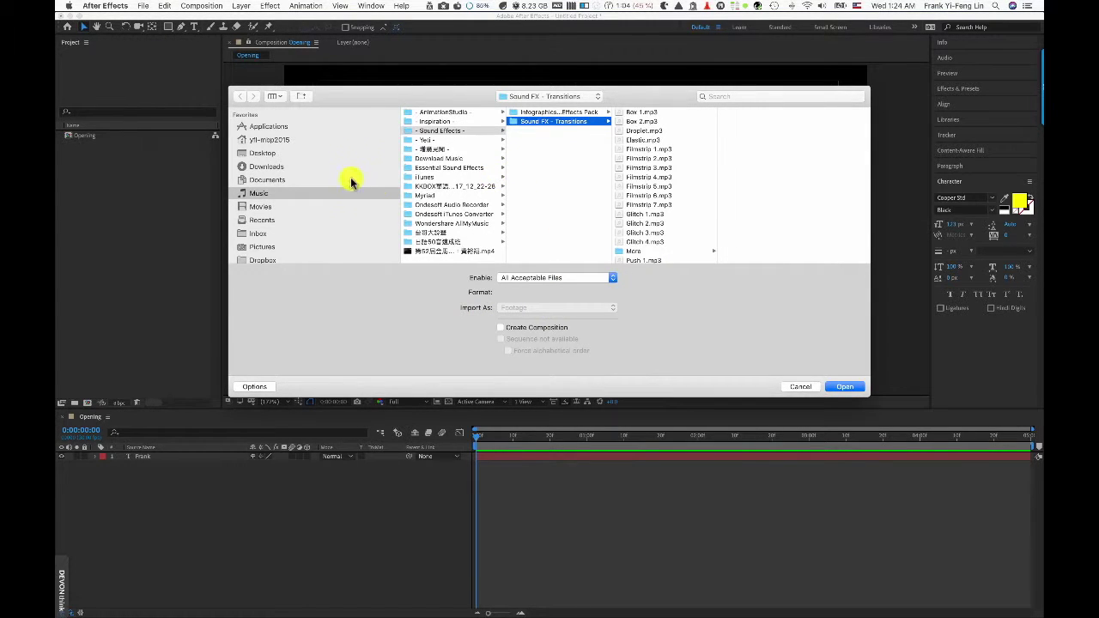
click(363, 156)
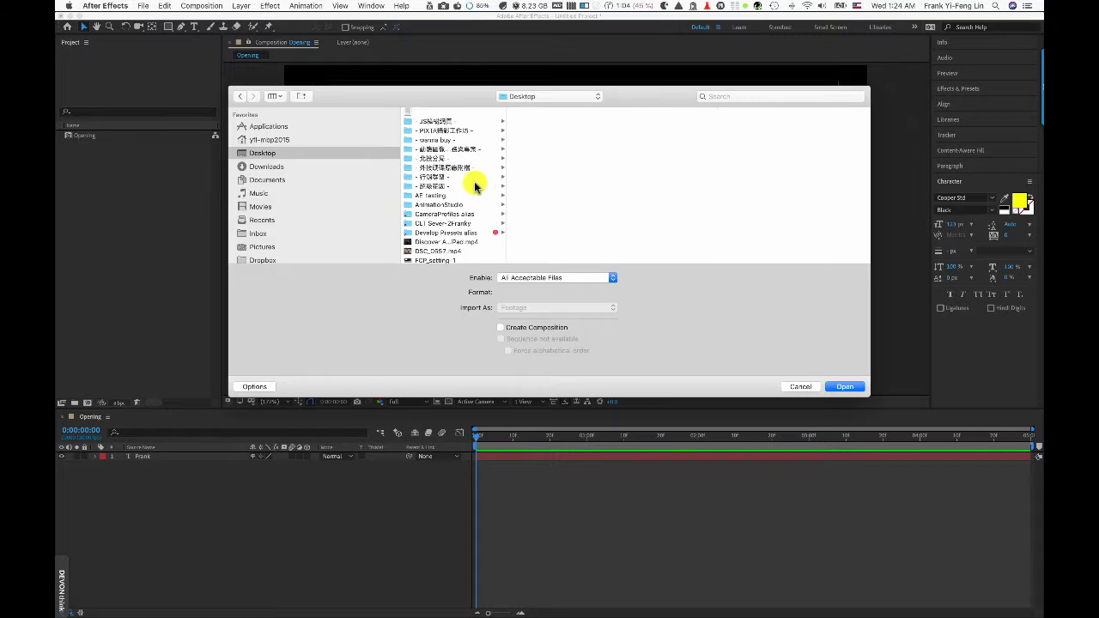
click(486, 150)
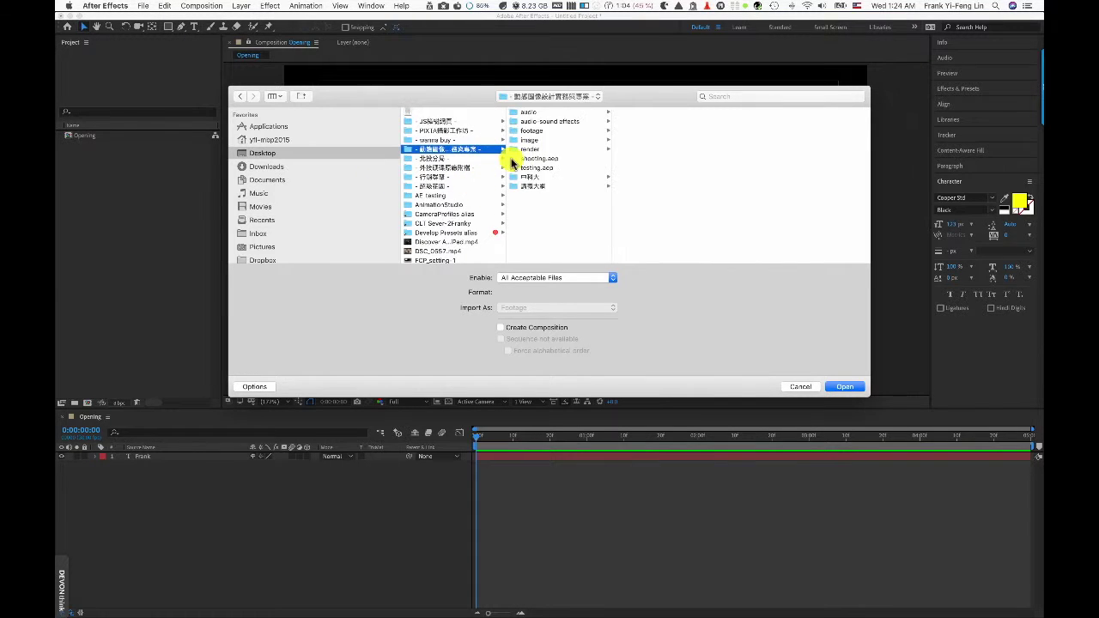
click(582, 140)
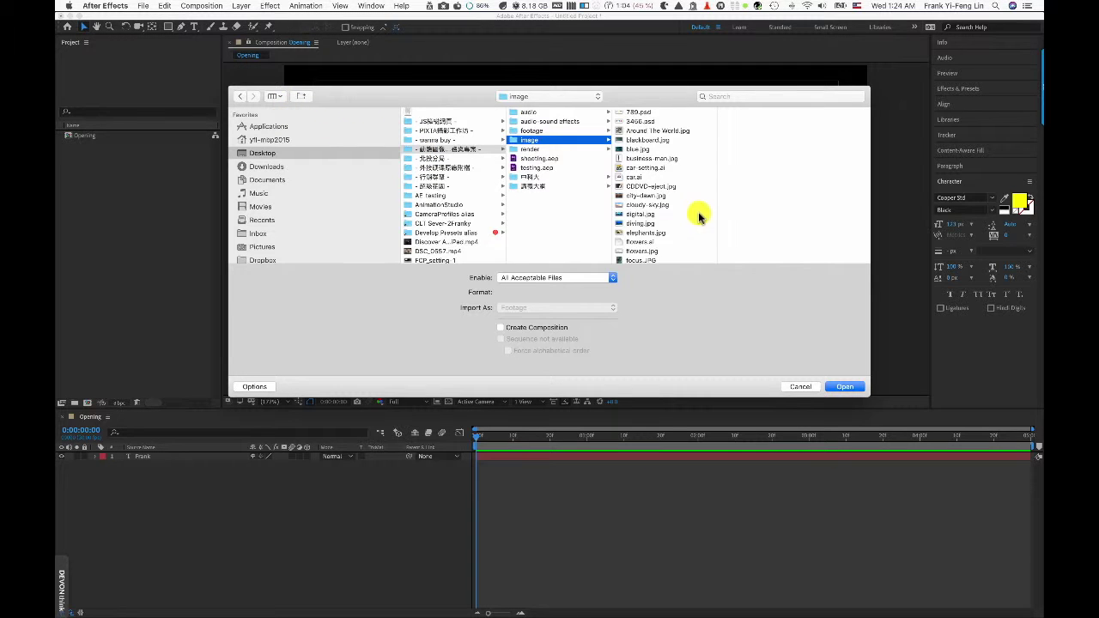
scroll(680, 215, down, 1)
scroll(681, 215, down, 4)
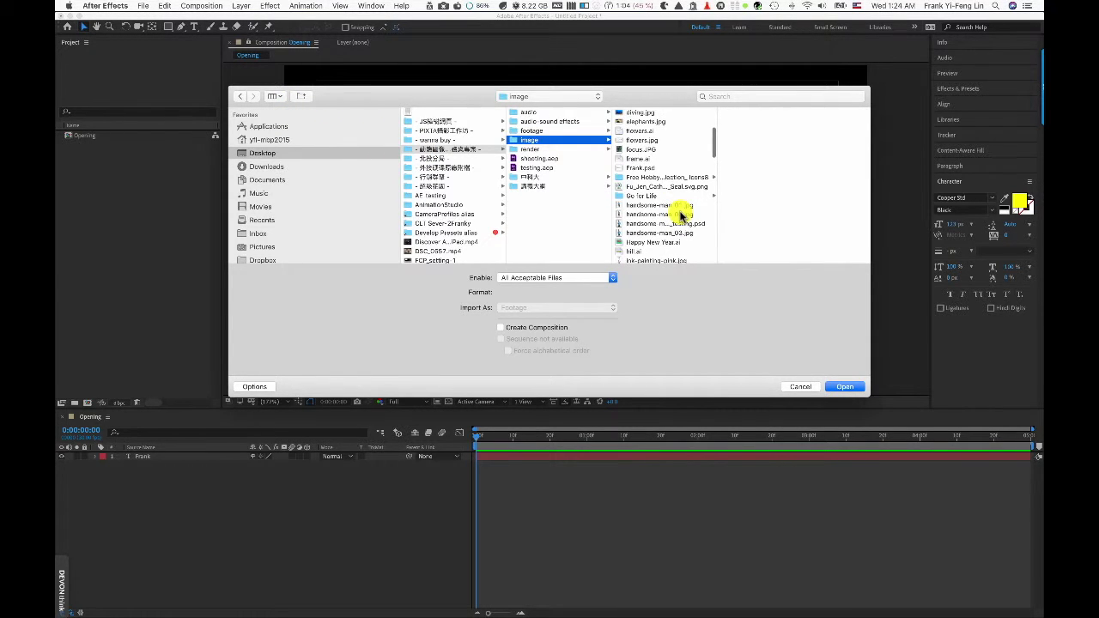
click(677, 186)
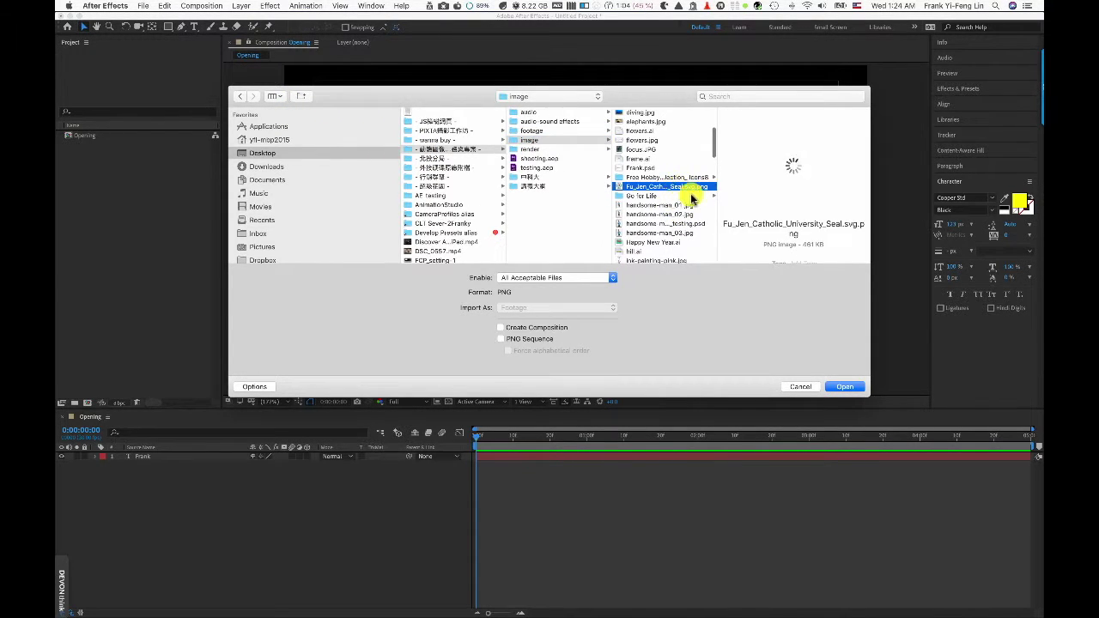
click(834, 387)
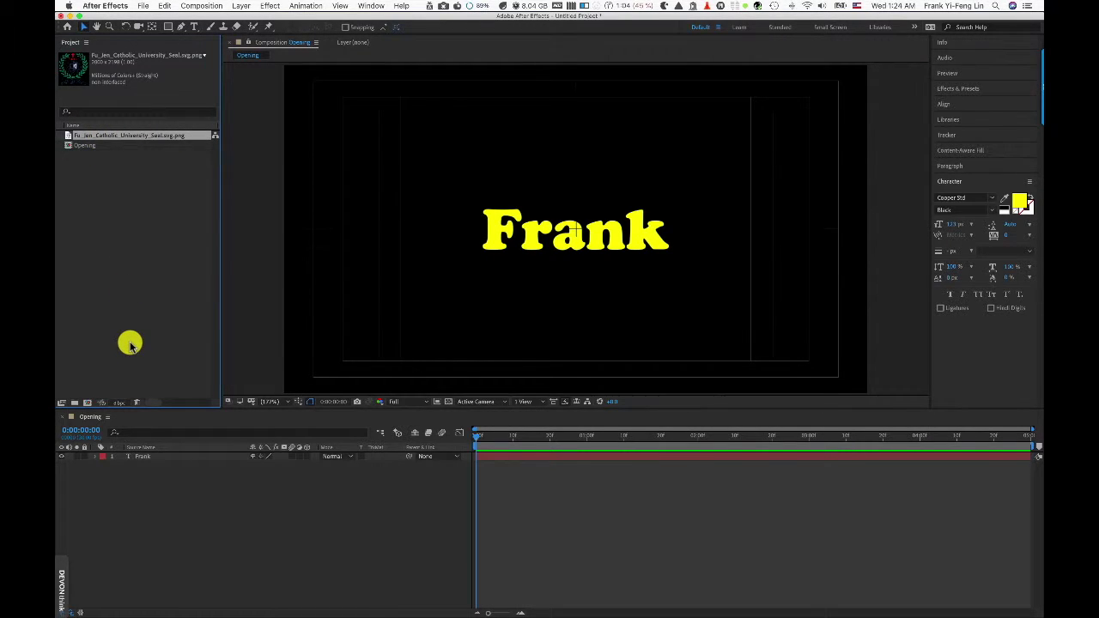
Create a project folder named Image and move the imported university seal PNG into it
click(74, 402)
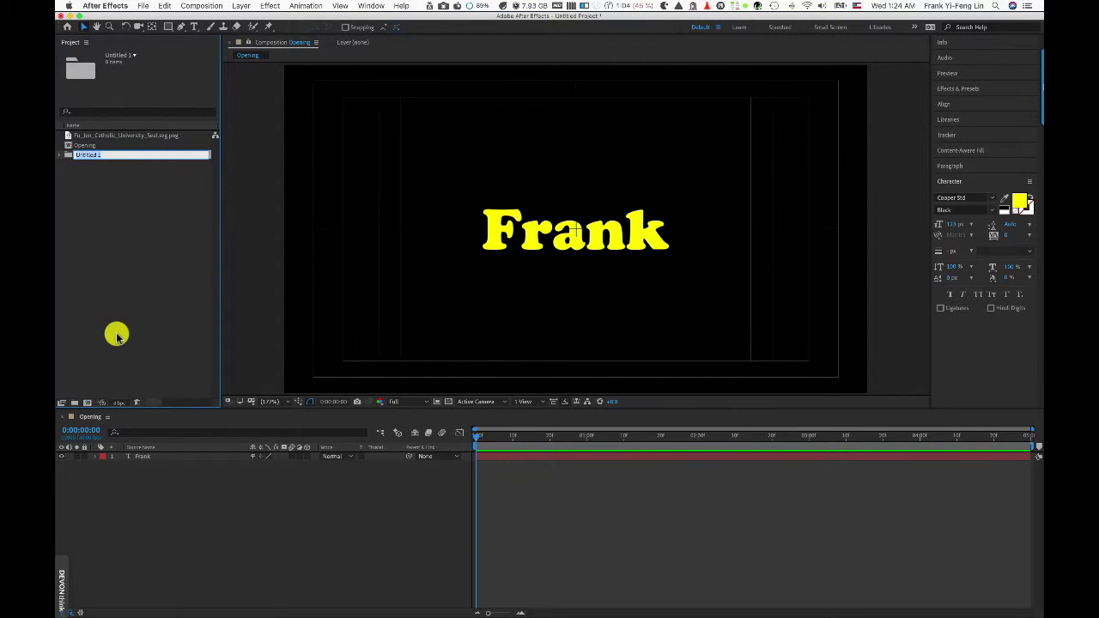
text(Image)
key(Return)
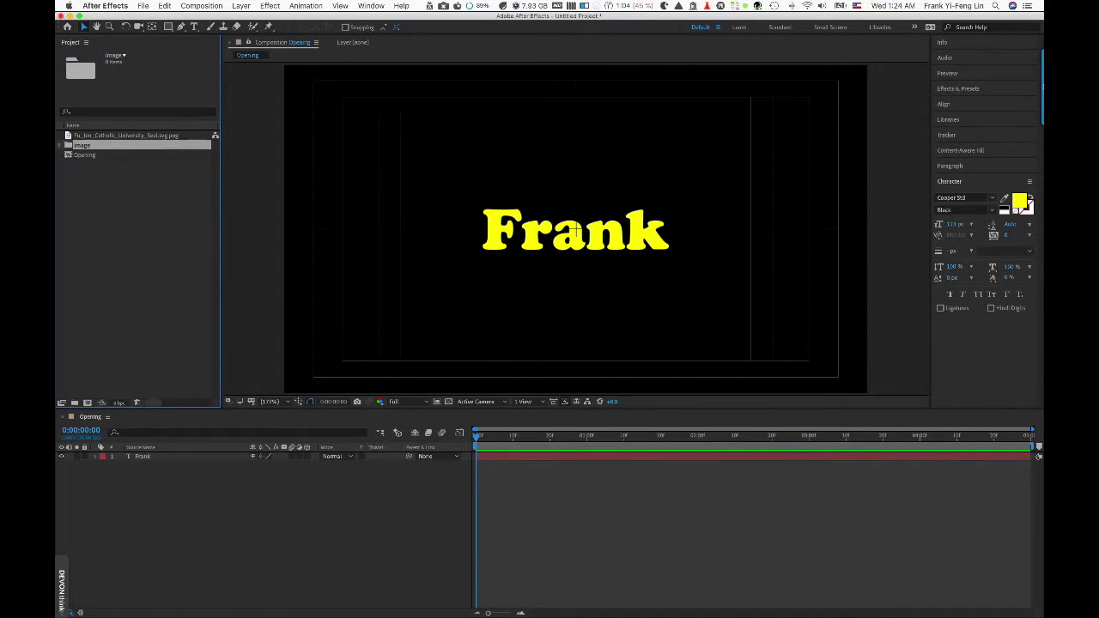
click(90, 137)
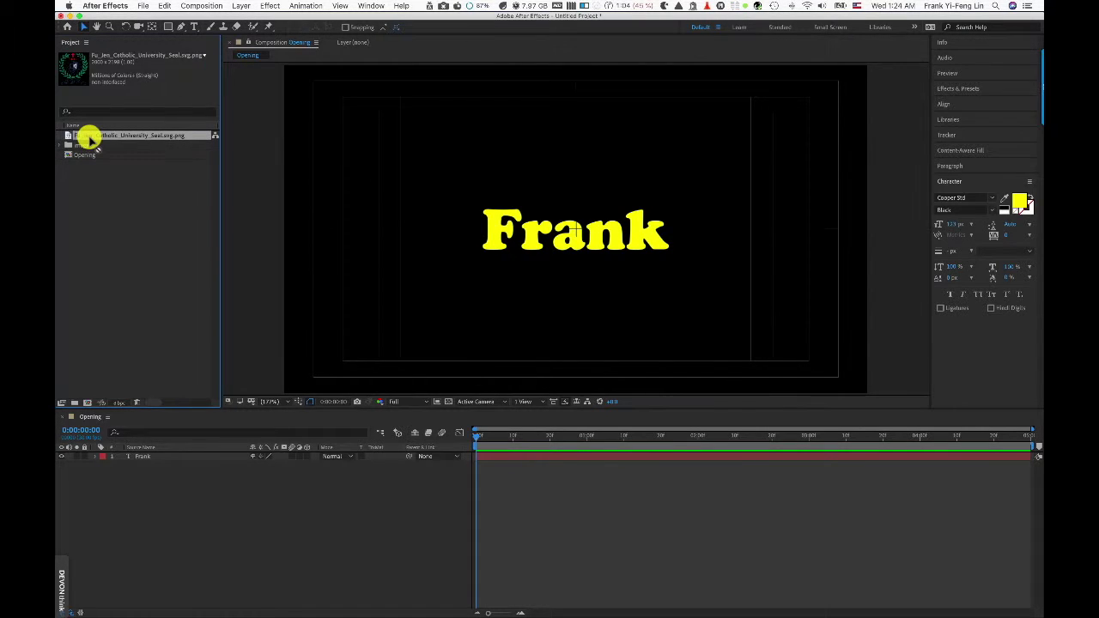
drag(87, 139, 84, 144)
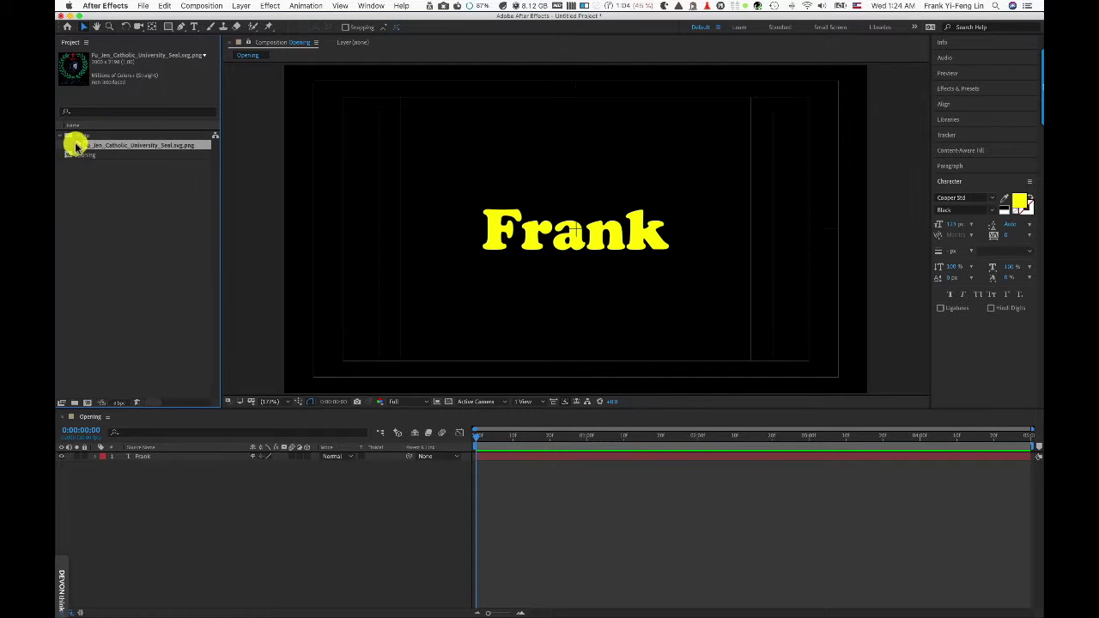
Add the university seal PNG to the Opening composition as a layer above the name text
click(101, 267)
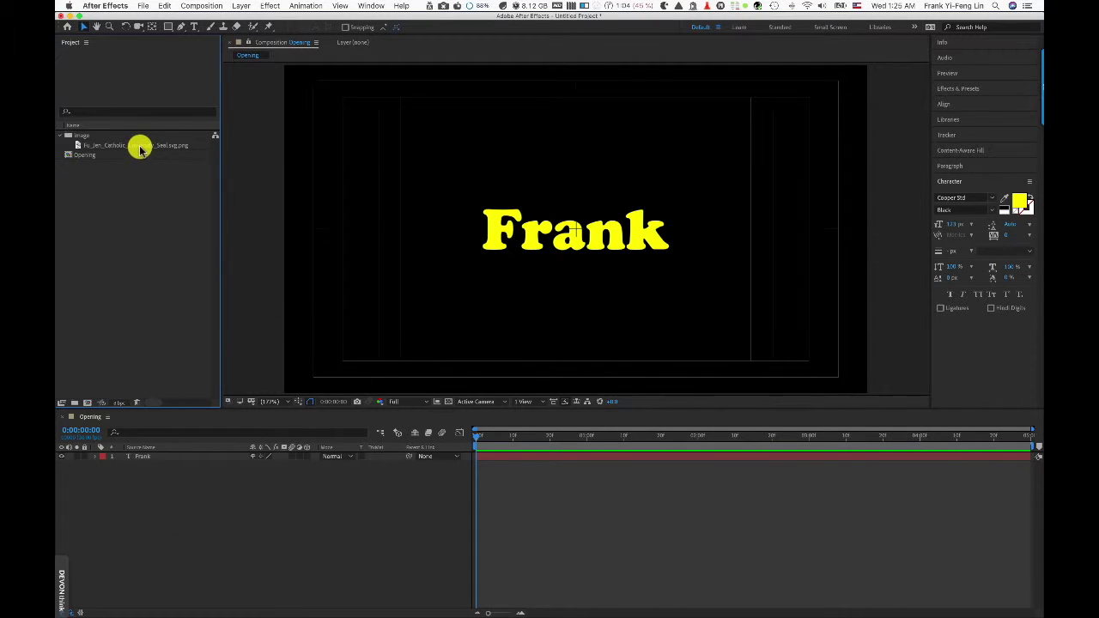
drag(140, 149, 191, 454)
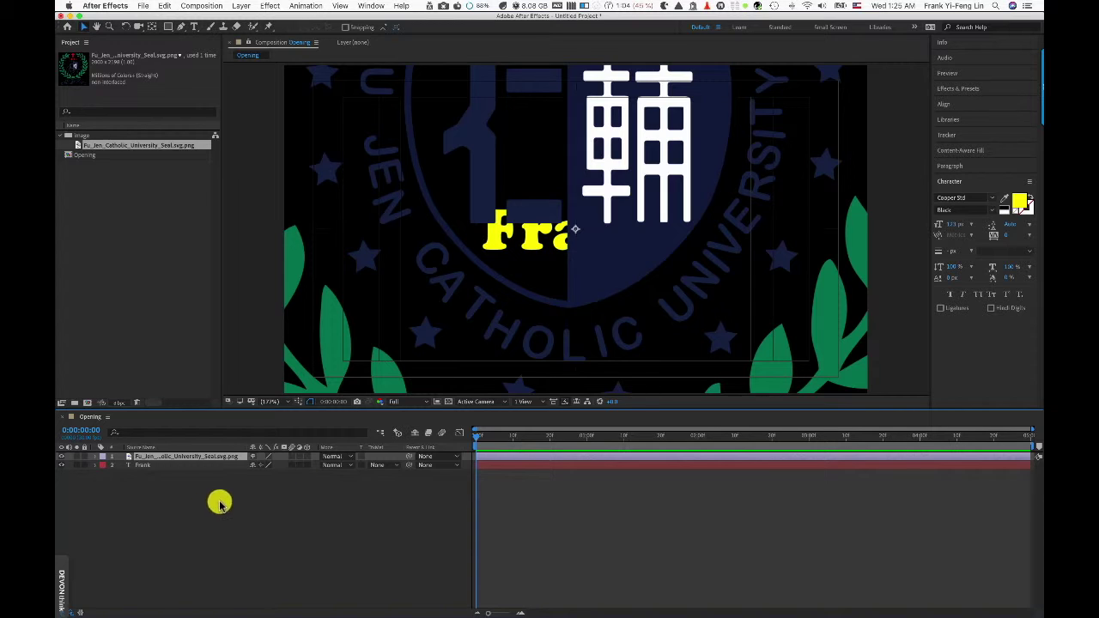
click(226, 466)
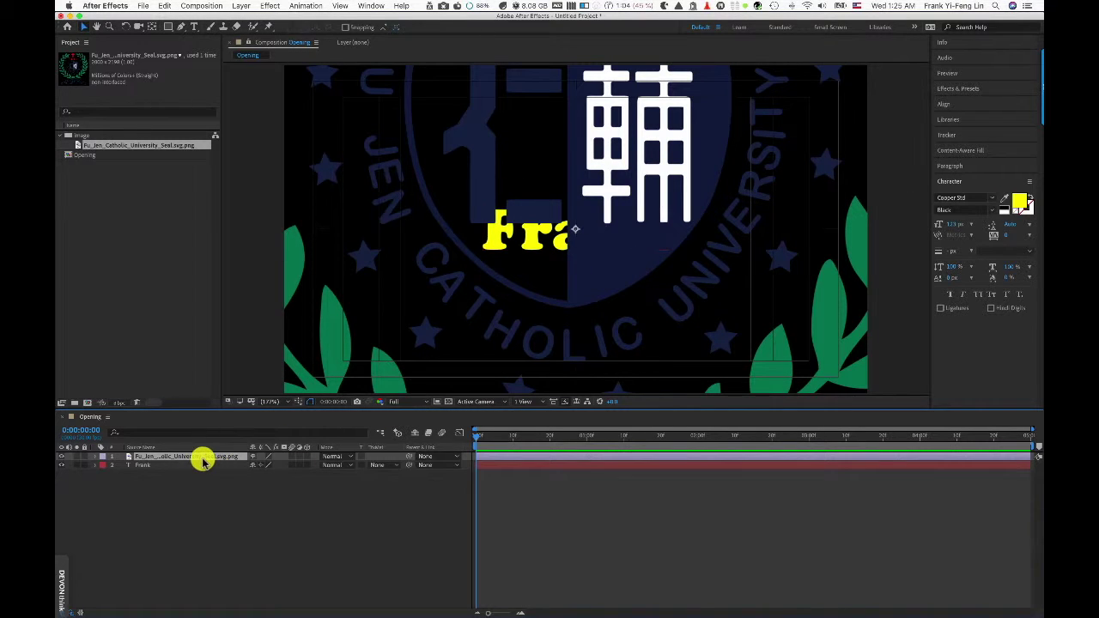
Scale the seal layer down to 13% so the whole emblem fits inside the frame
click(96, 458)
click(104, 467)
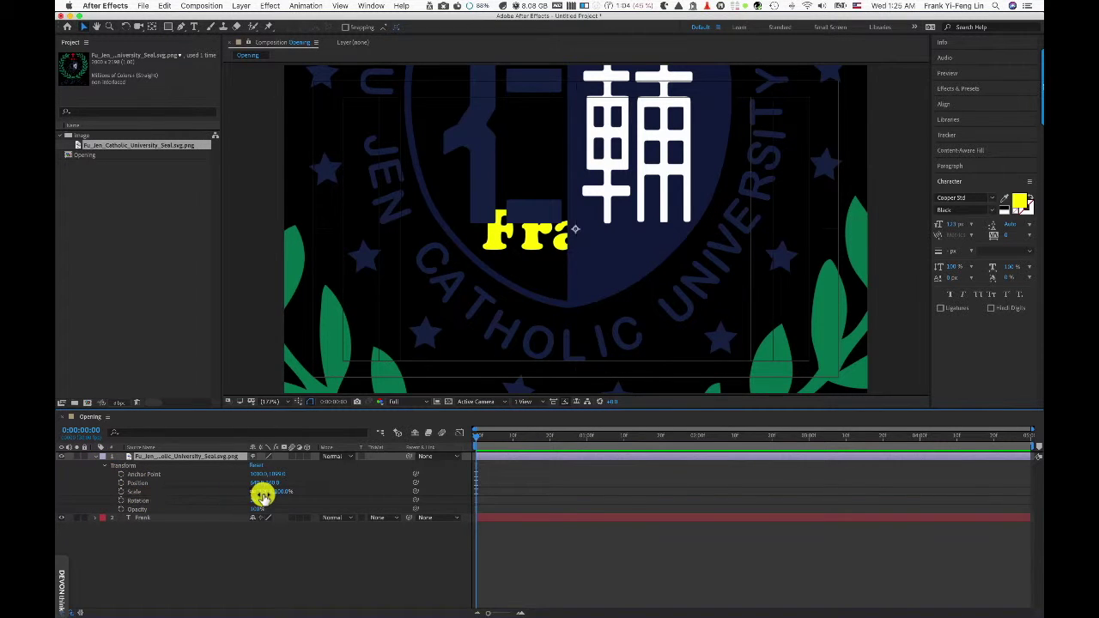
drag(266, 492, 219, 491)
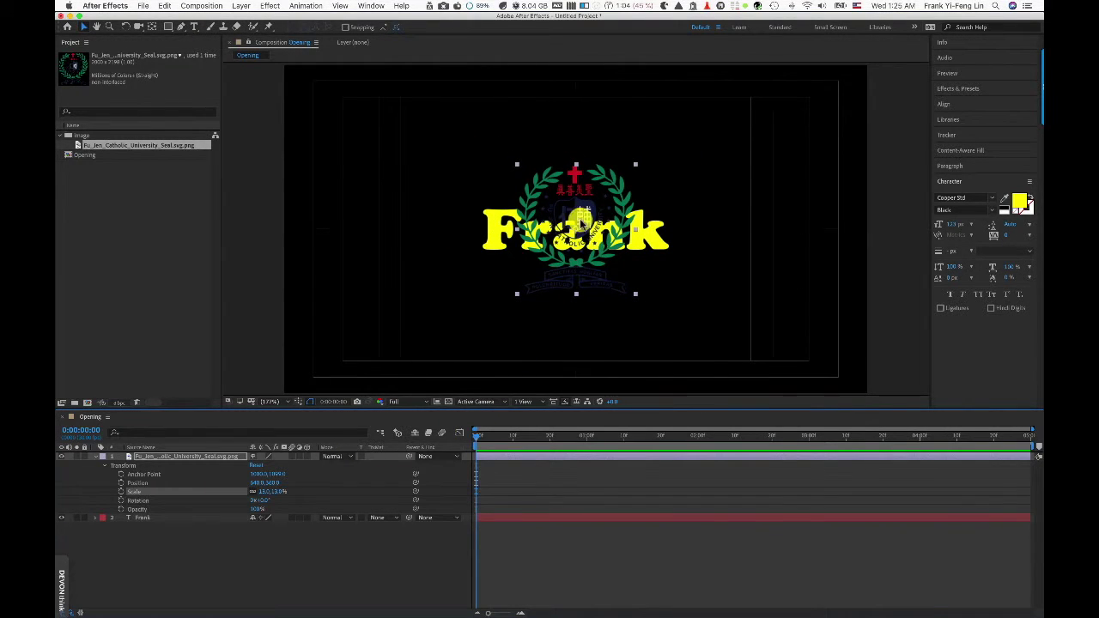
click(96, 458)
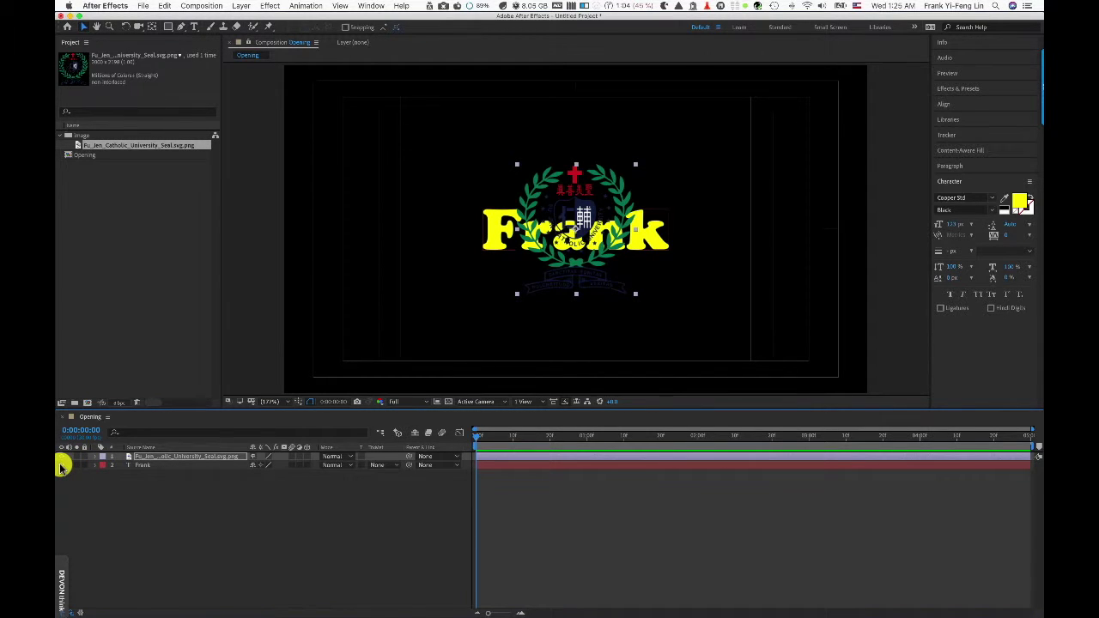
Hide the name text layer and select the seal layer
click(195, 465)
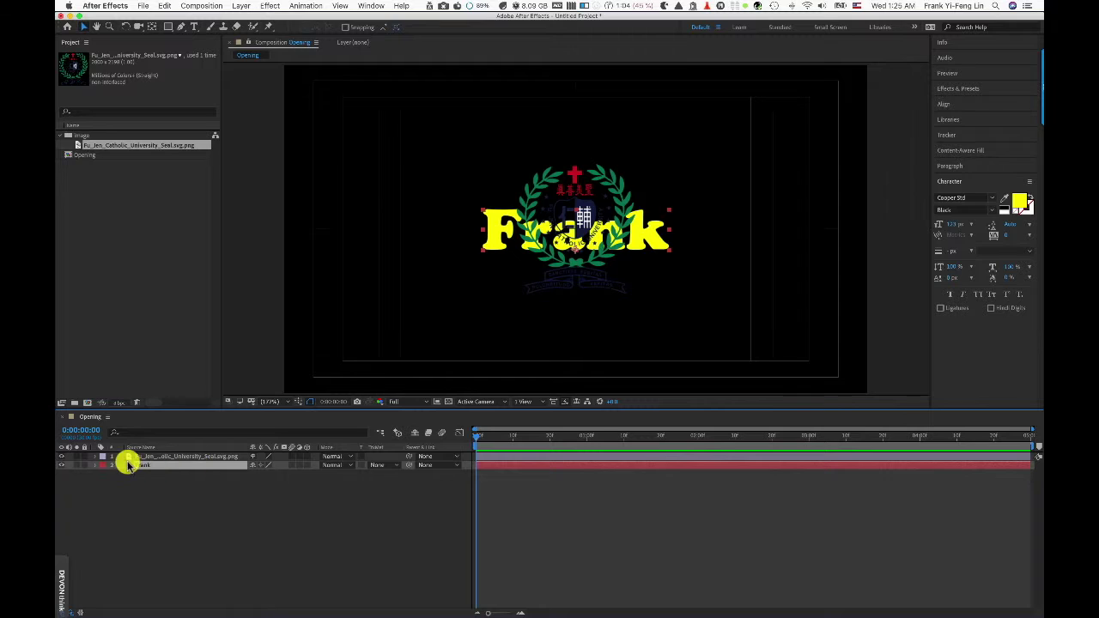
click(62, 465)
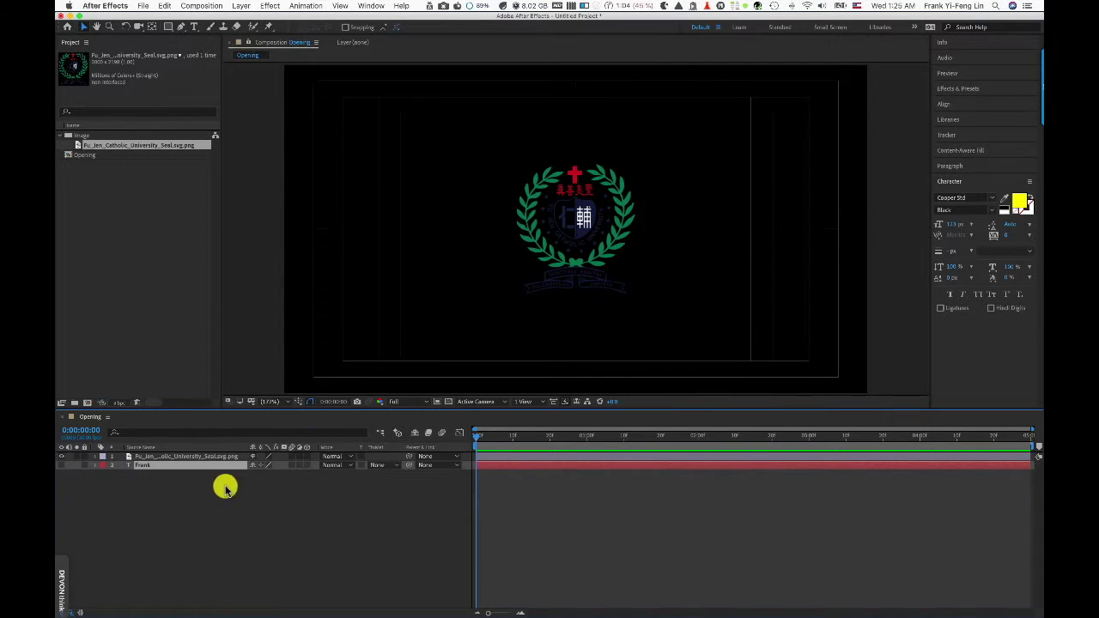
click(213, 458)
click(213, 458)
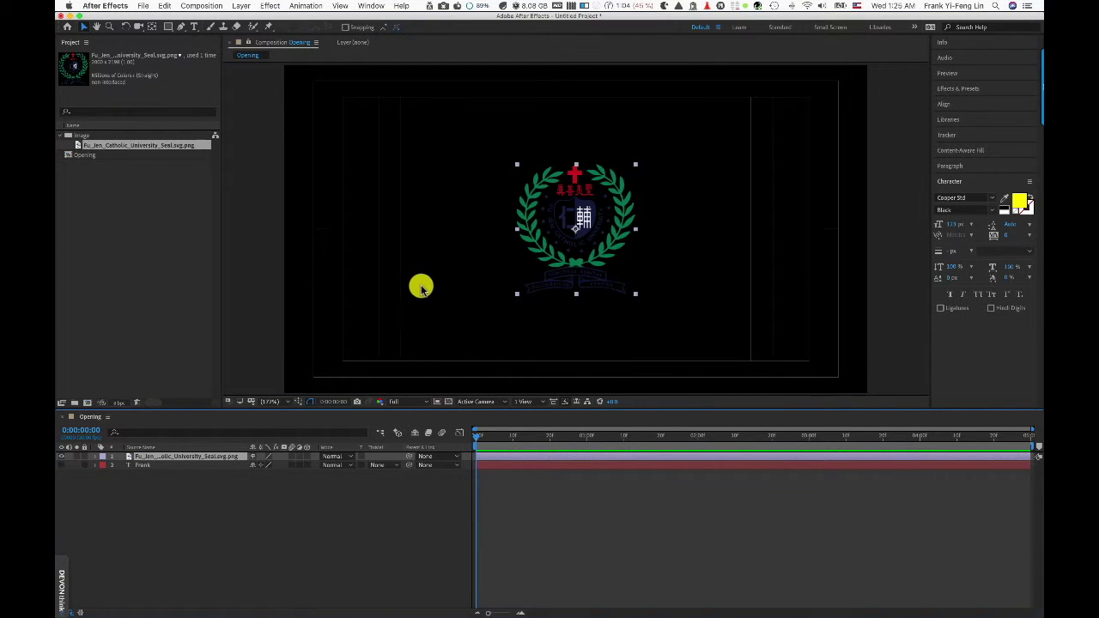
click(218, 9)
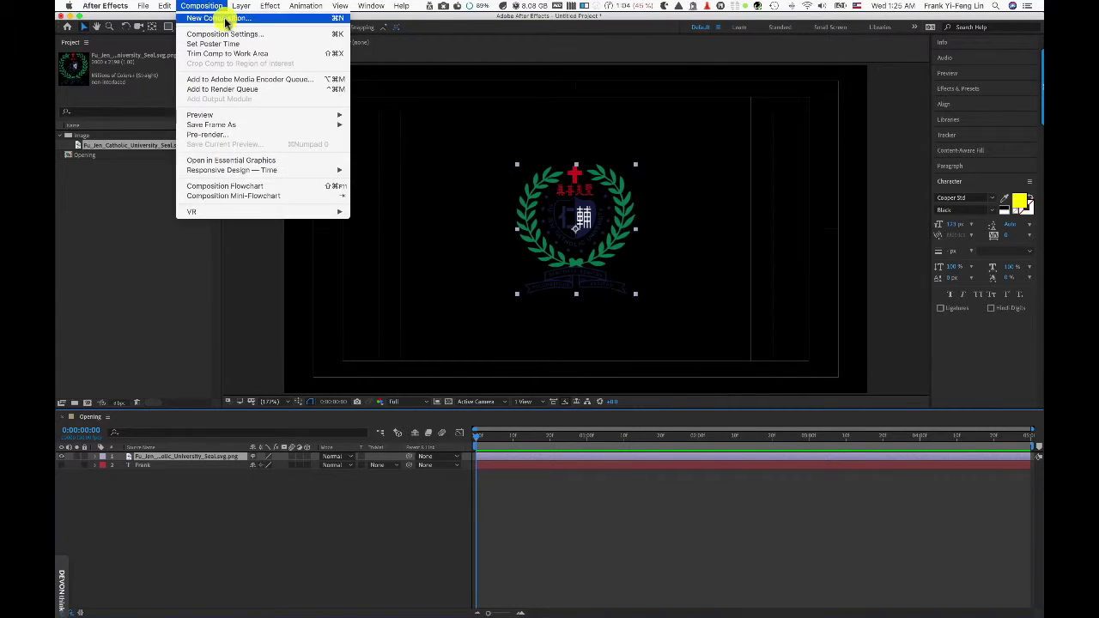
click(230, 23)
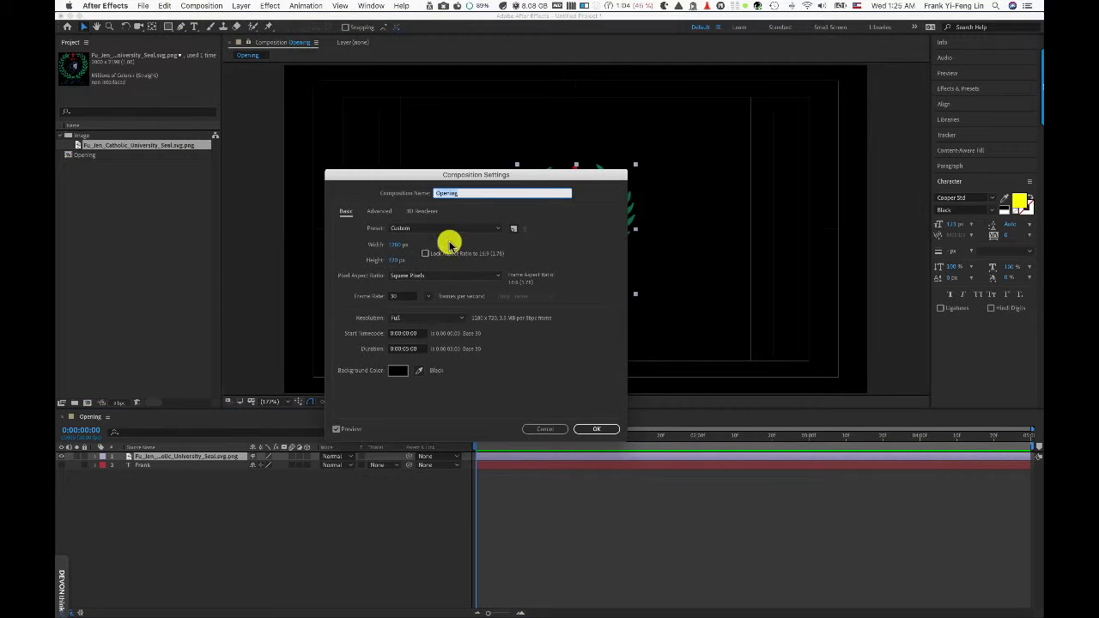
click(562, 424)
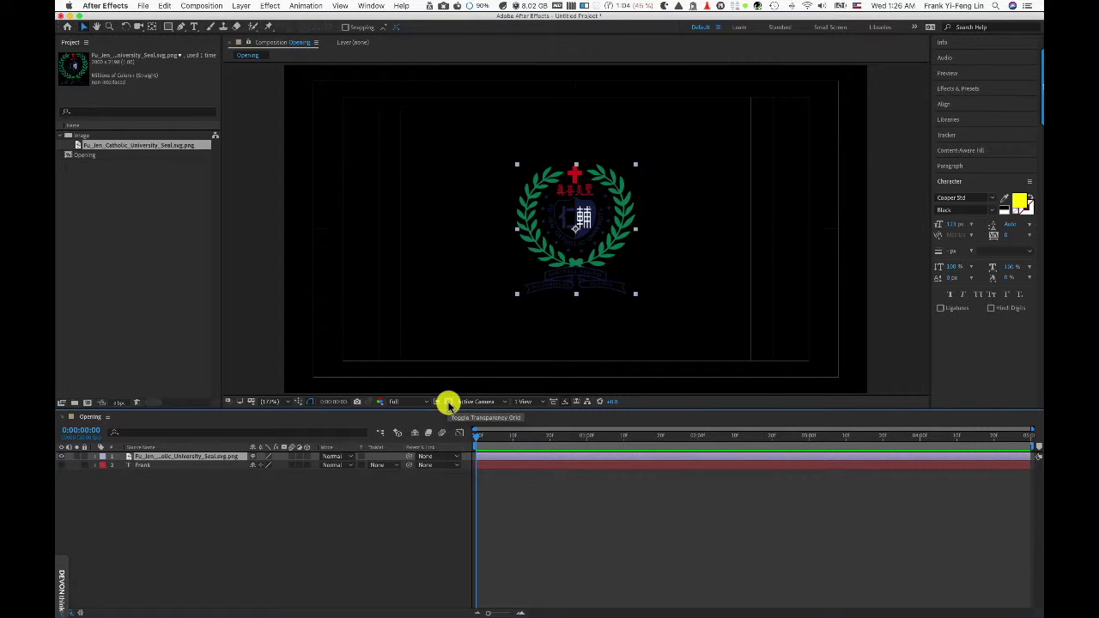
Check the seal against the transparency grid and switch the grid off again
click(448, 403)
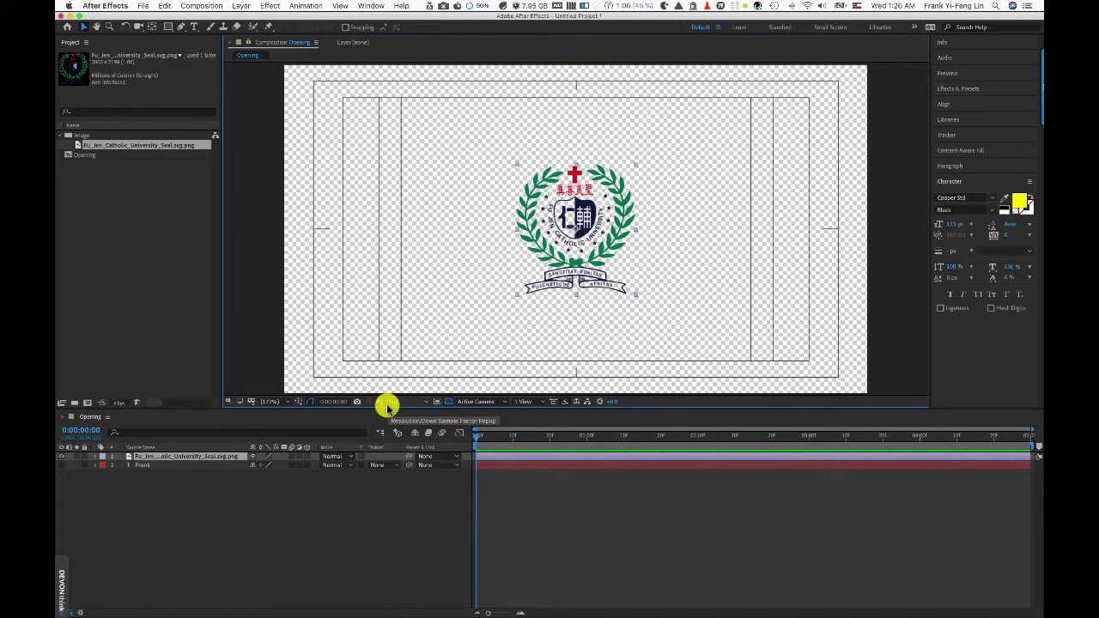
click(448, 401)
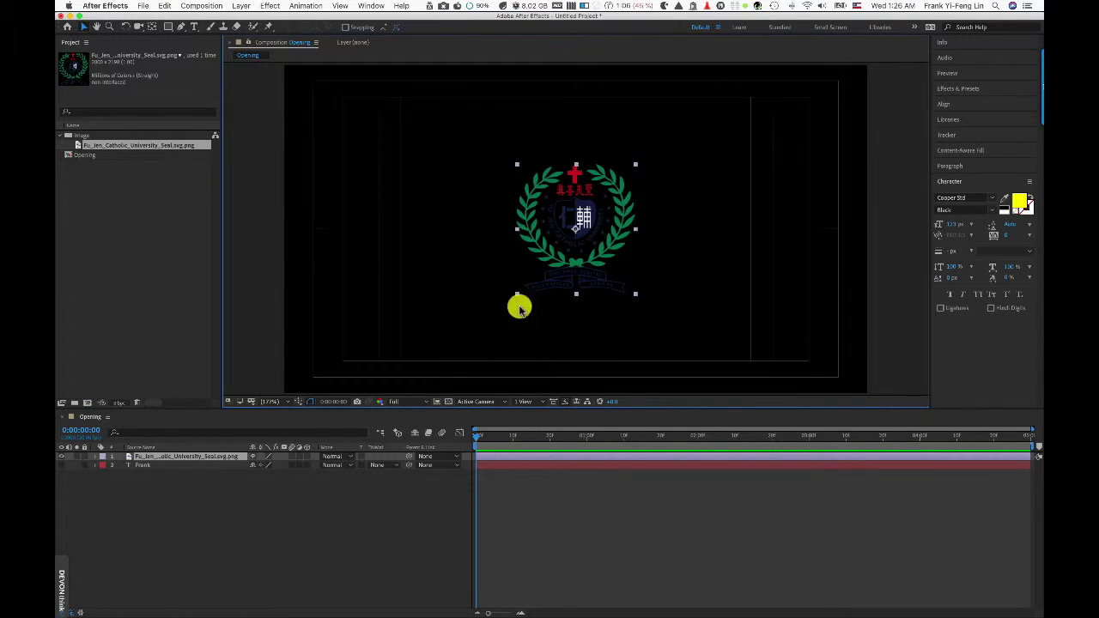
Change the Opening composition's background colour to a medium orange
click(219, 9)
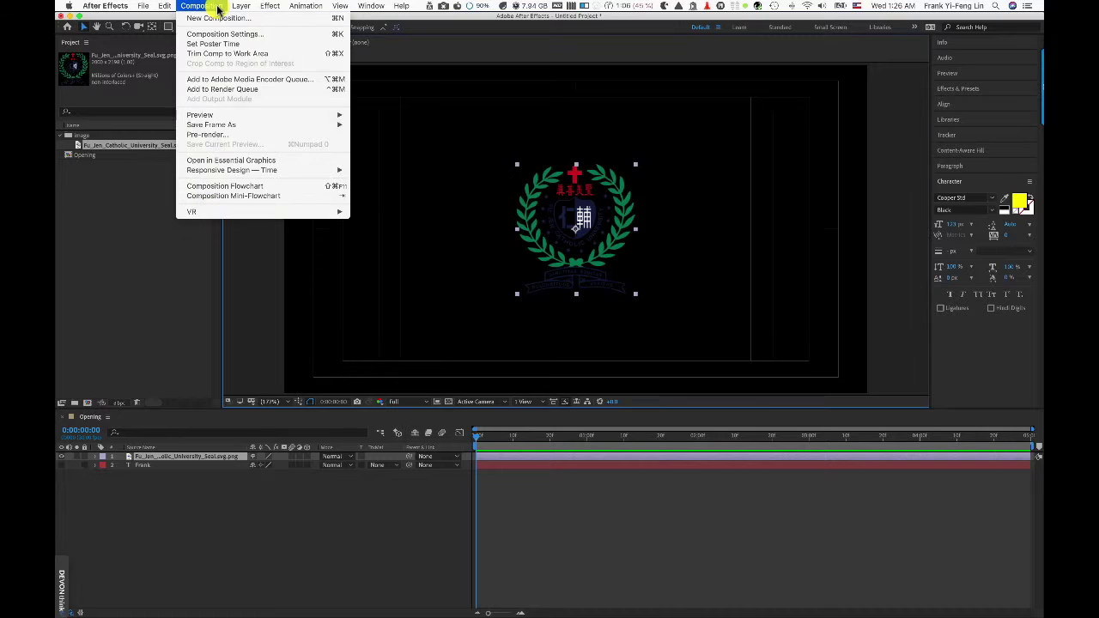
click(222, 32)
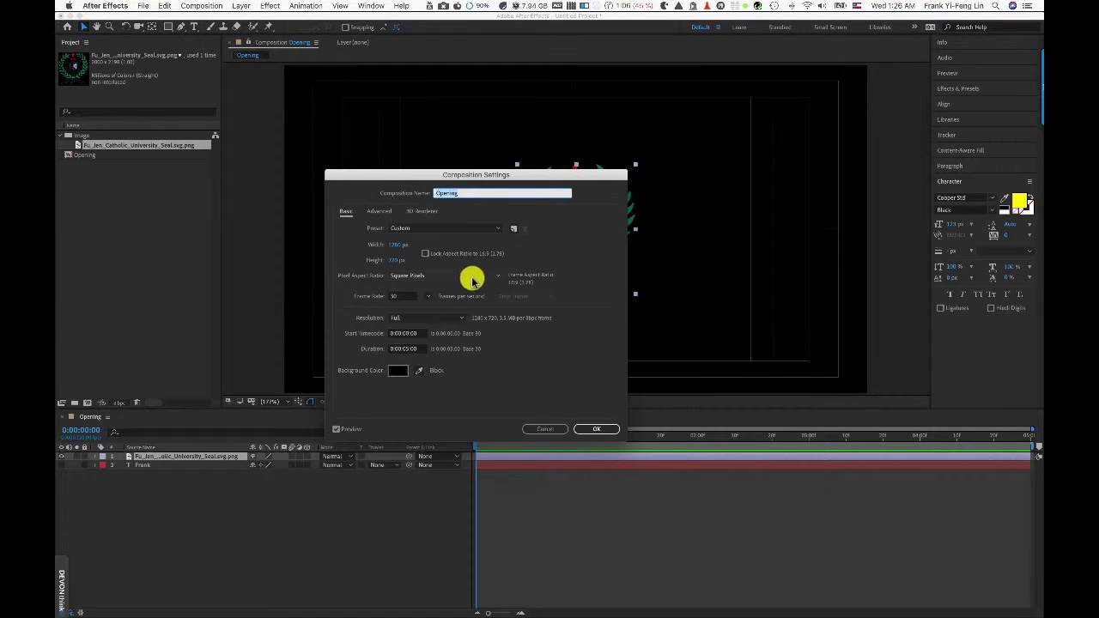
click(399, 376)
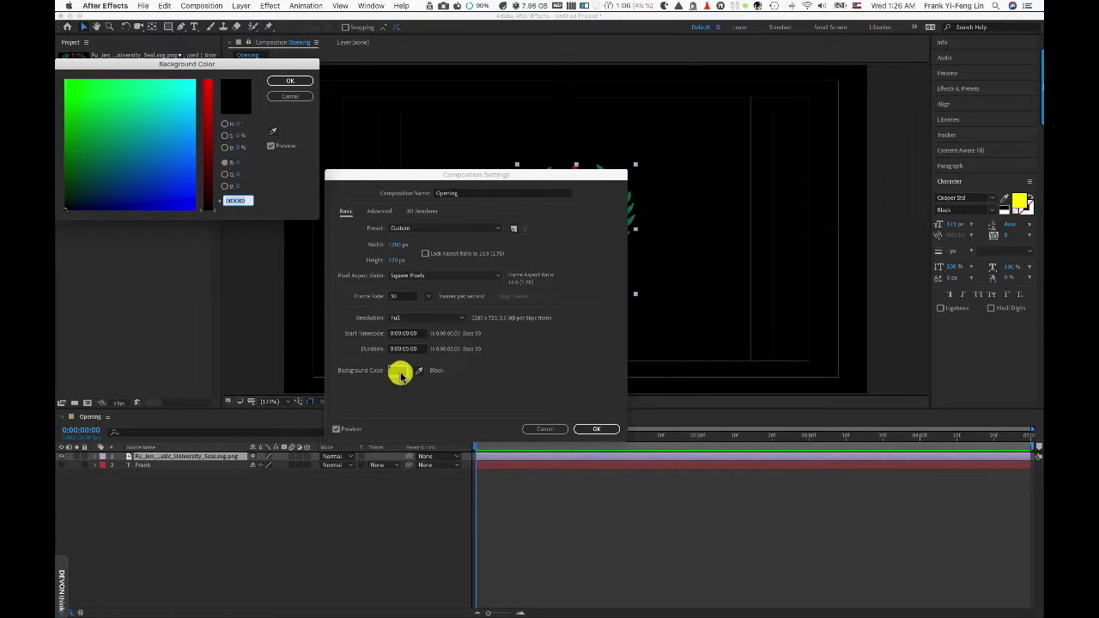
click(174, 129)
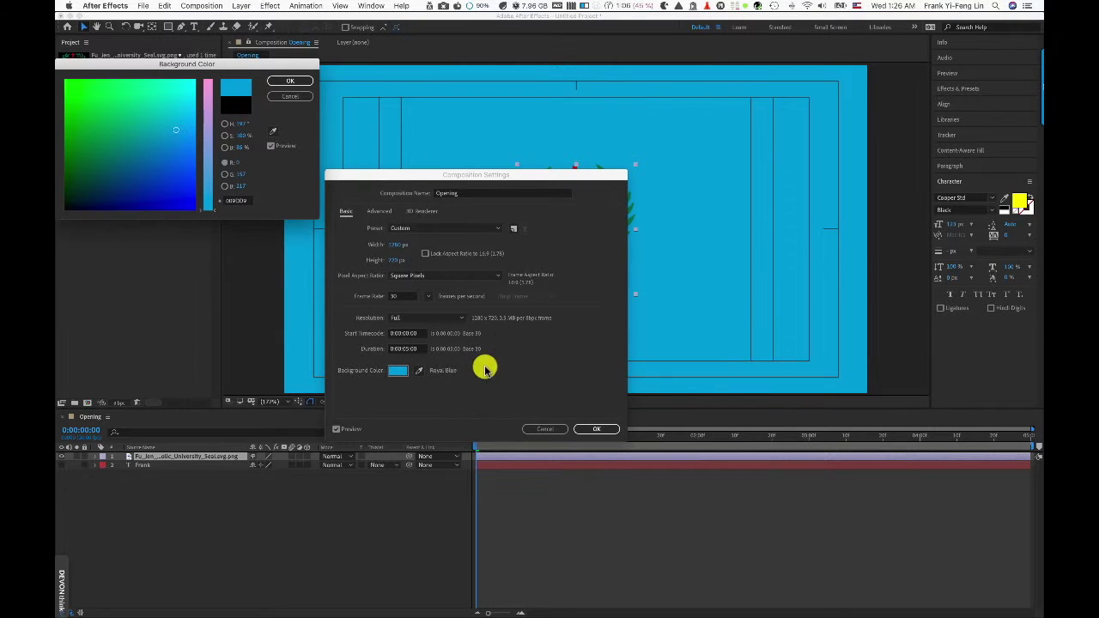
drag(522, 176, 342, 220)
click(190, 116)
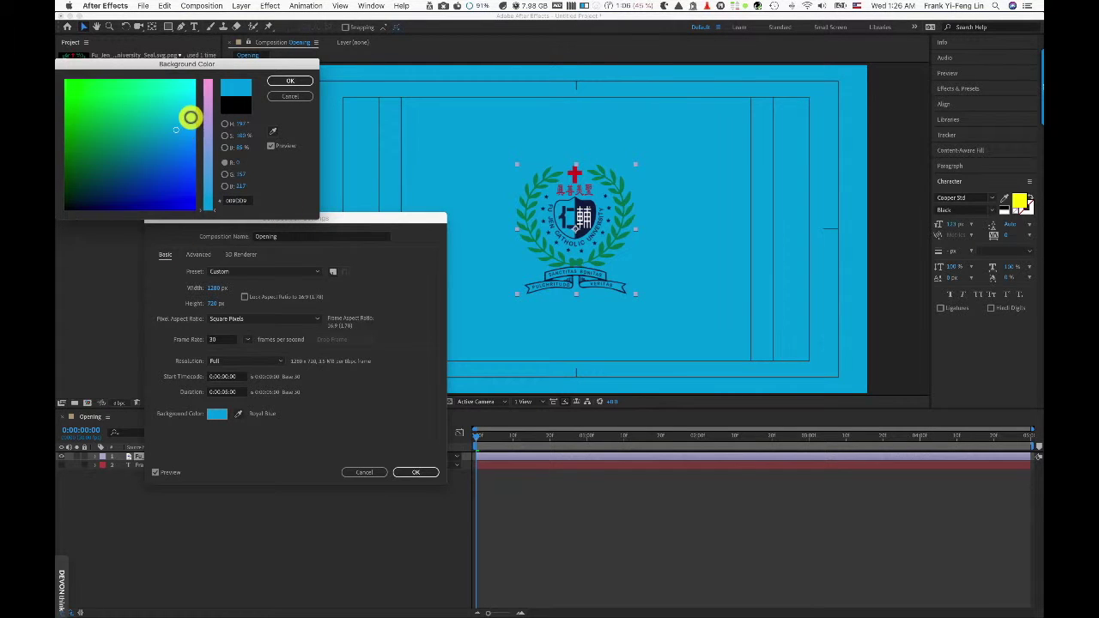
mouse_move(212, 93)
mouse_down()
mouse_move(209, 108)
mouse_move(138, 105)
mouse_move(101, 130)
mouse_move(95, 110)
mouse_move(96, 132)
mouse_up()
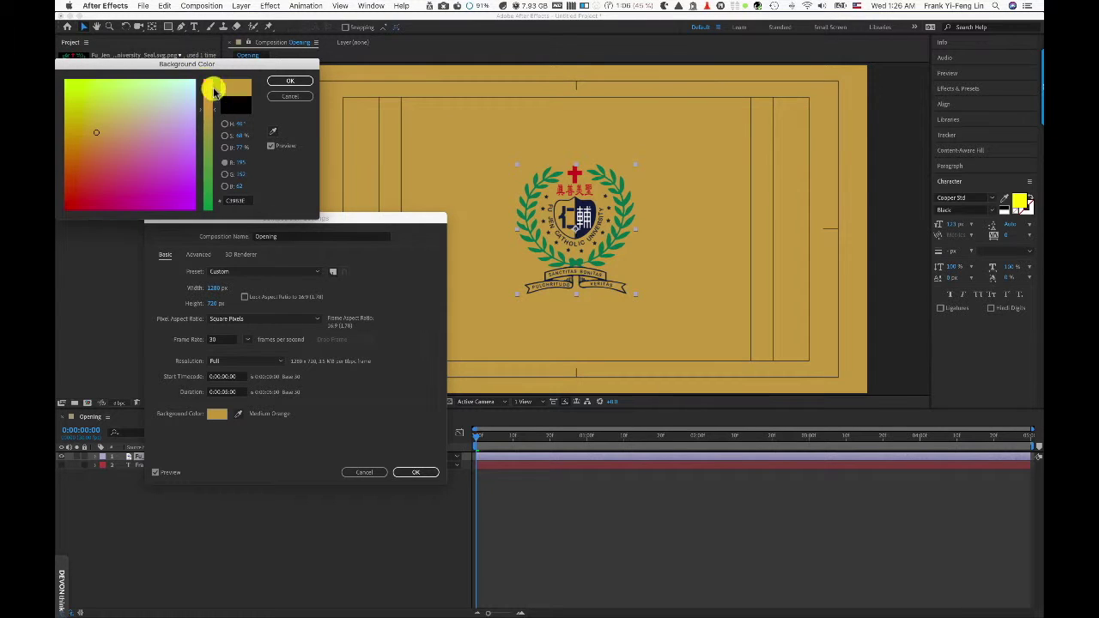
click(220, 99)
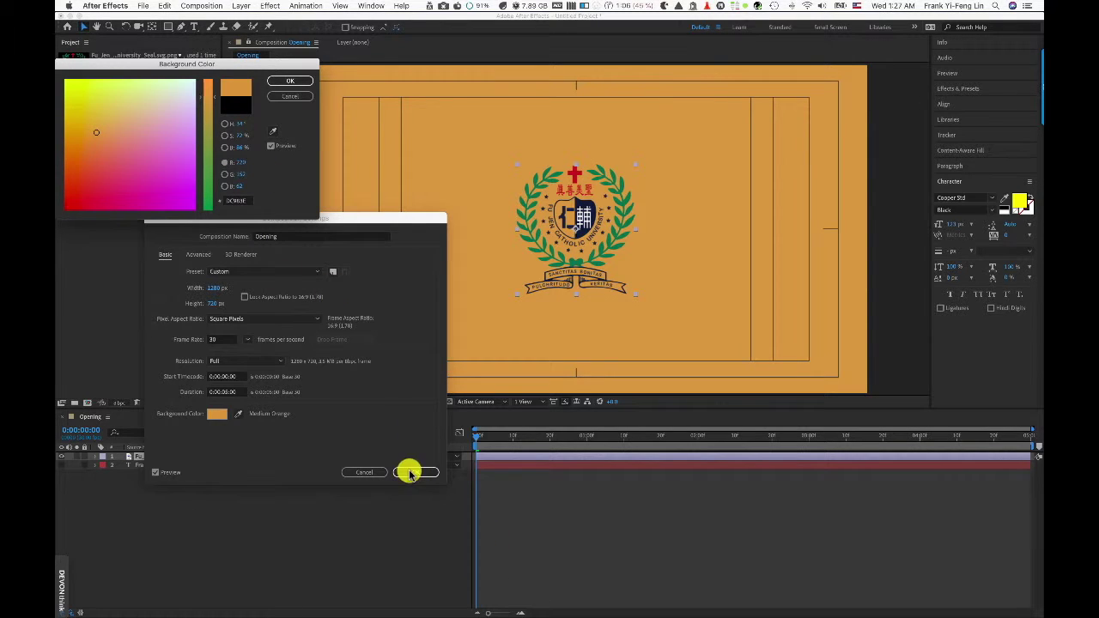
click(290, 80)
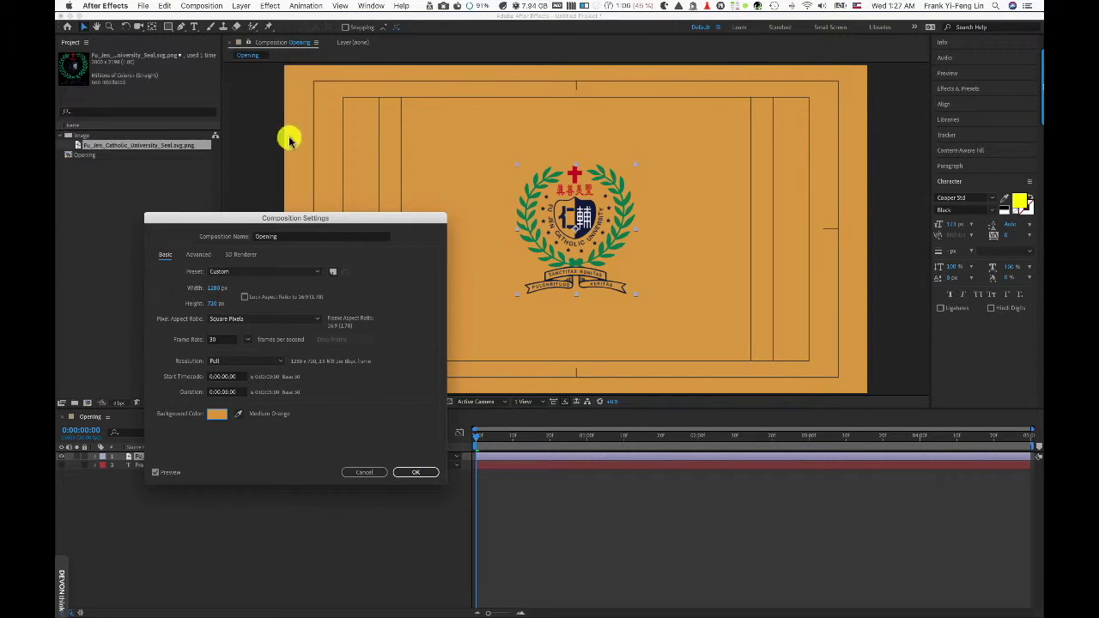
click(418, 472)
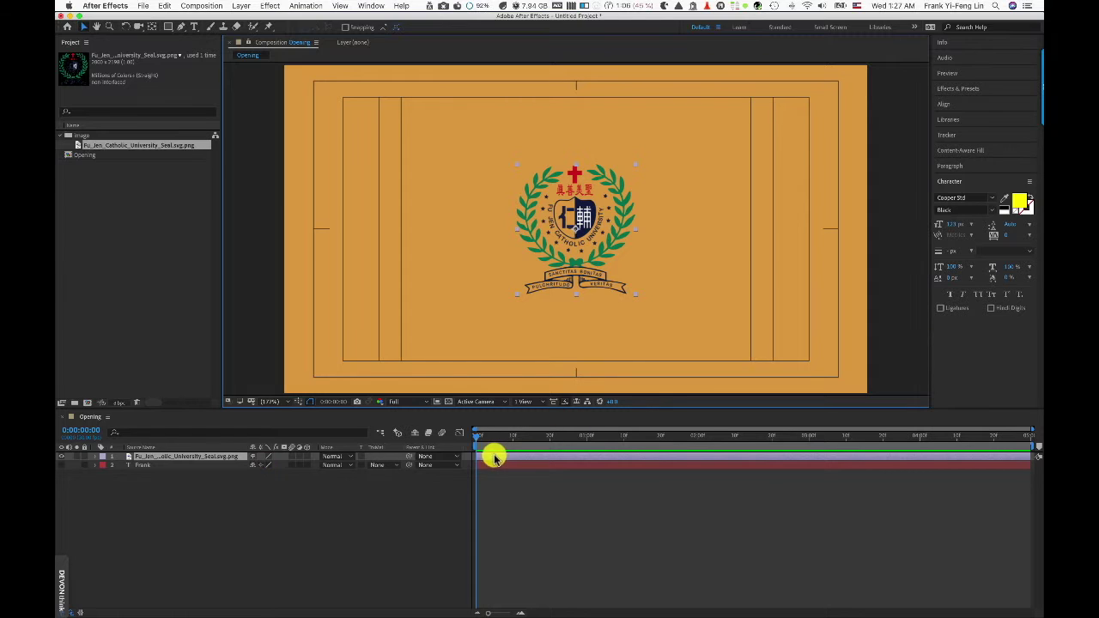
Set Position keyframes on the seal layer at 0:00:00:00 and 0:00:01:00, keeping the seal centred
click(94, 460)
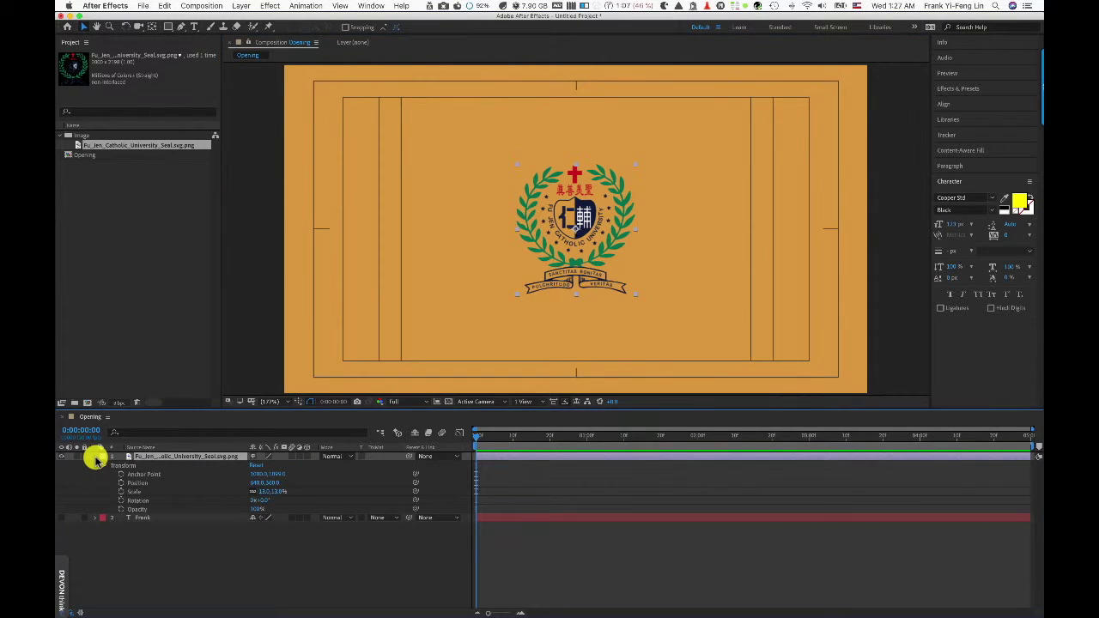
click(95, 460)
click(94, 459)
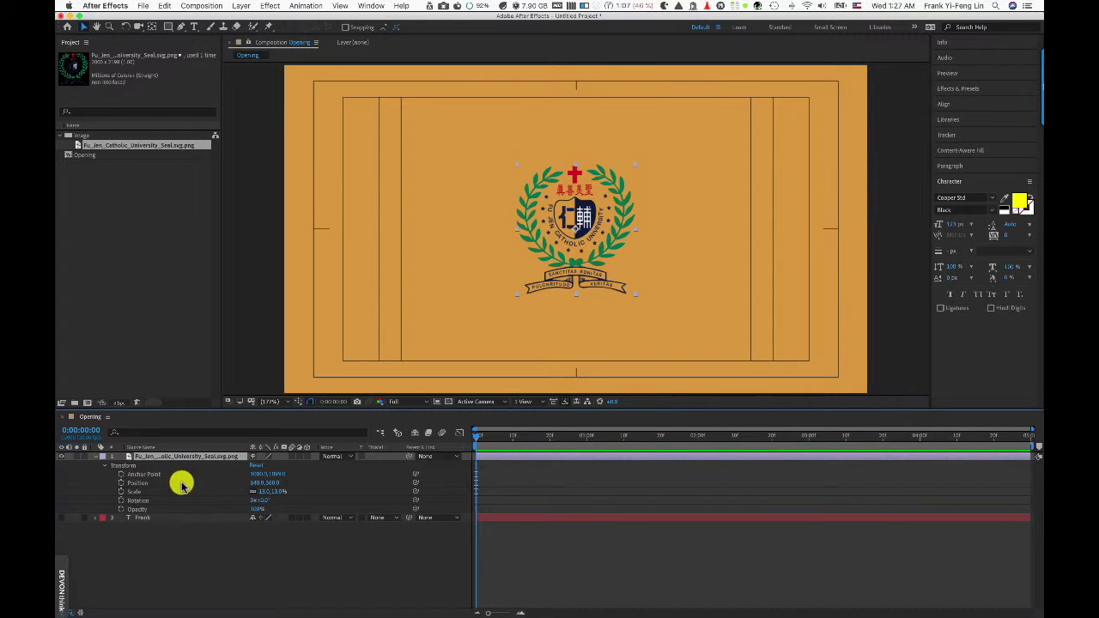
click(168, 485)
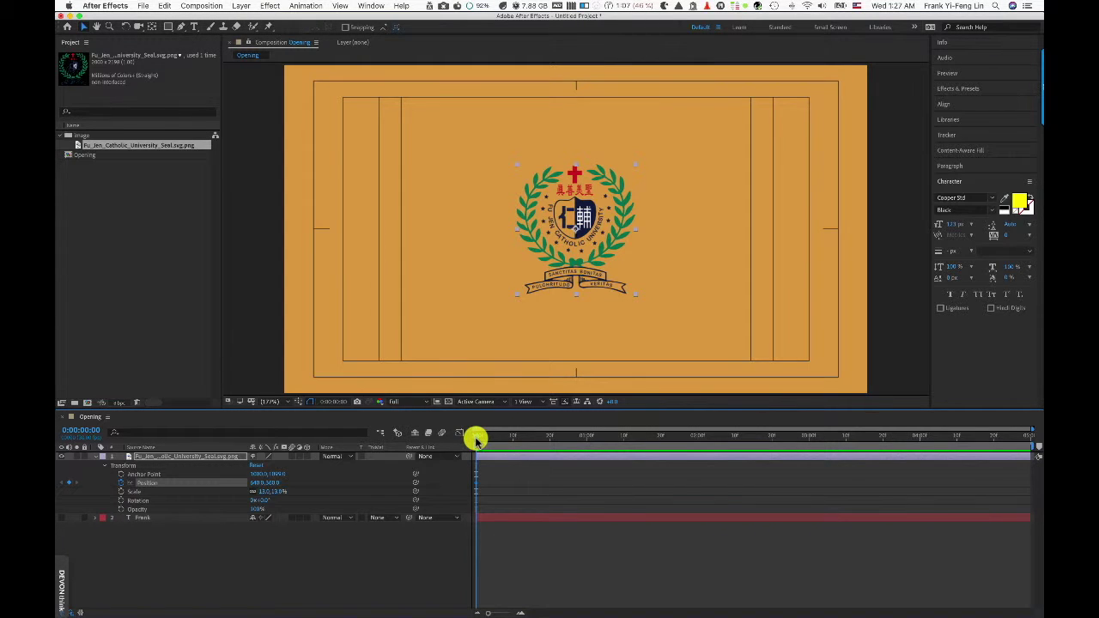
click(586, 440)
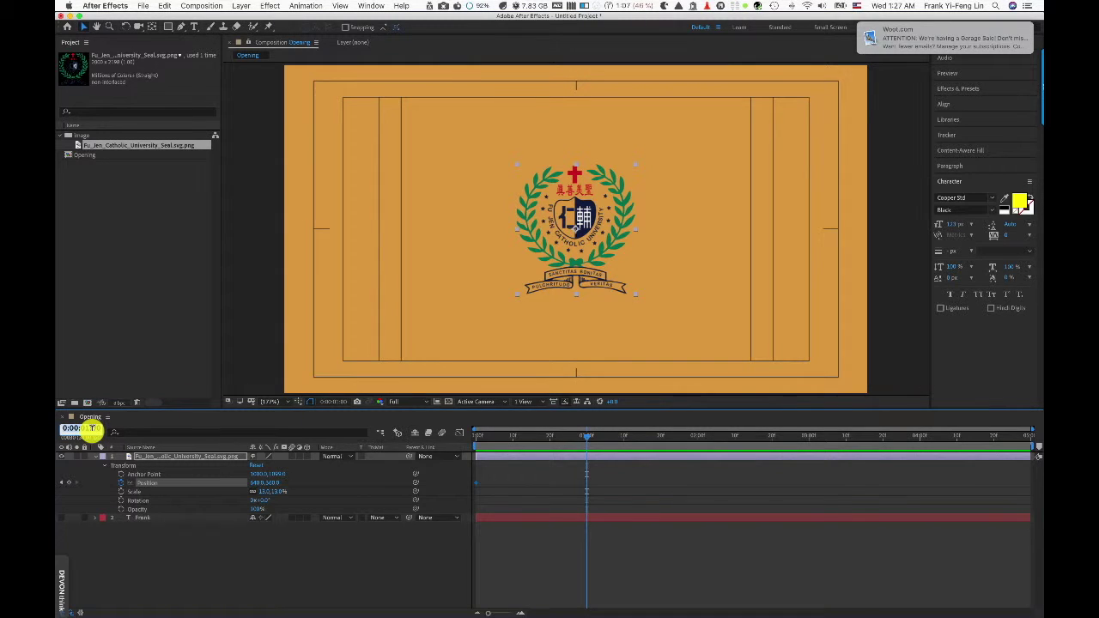
key(Return)
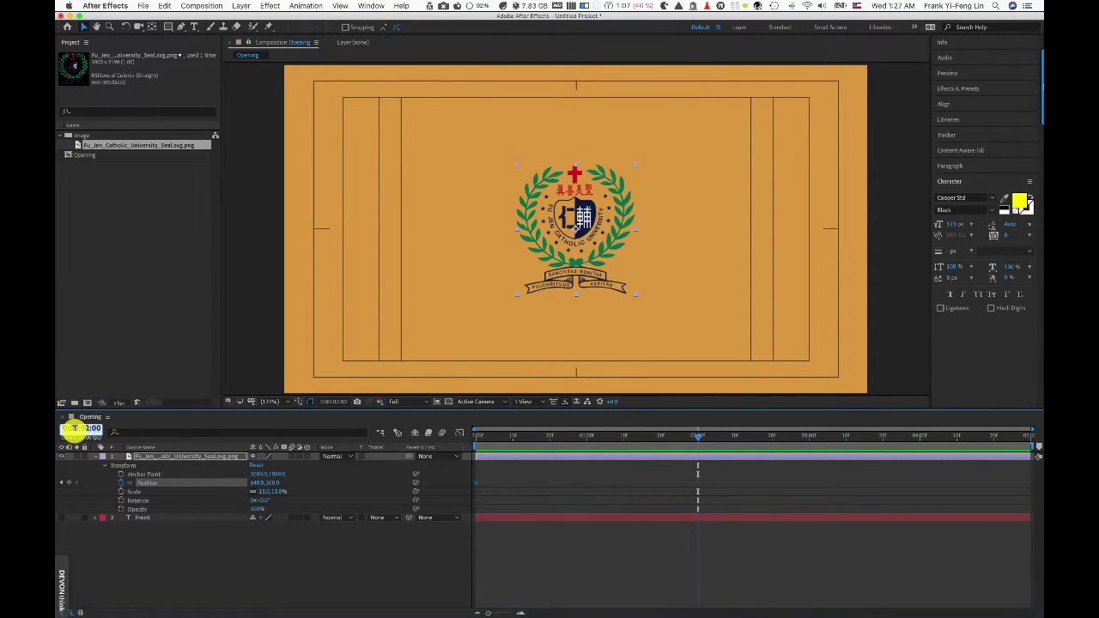
key(Return)
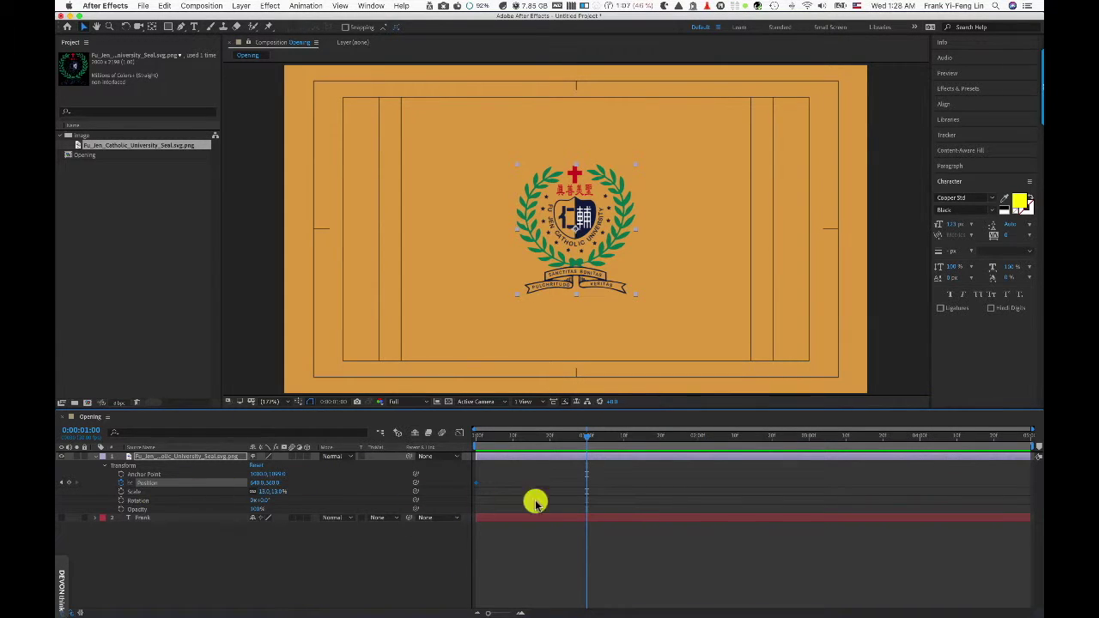
click(69, 484)
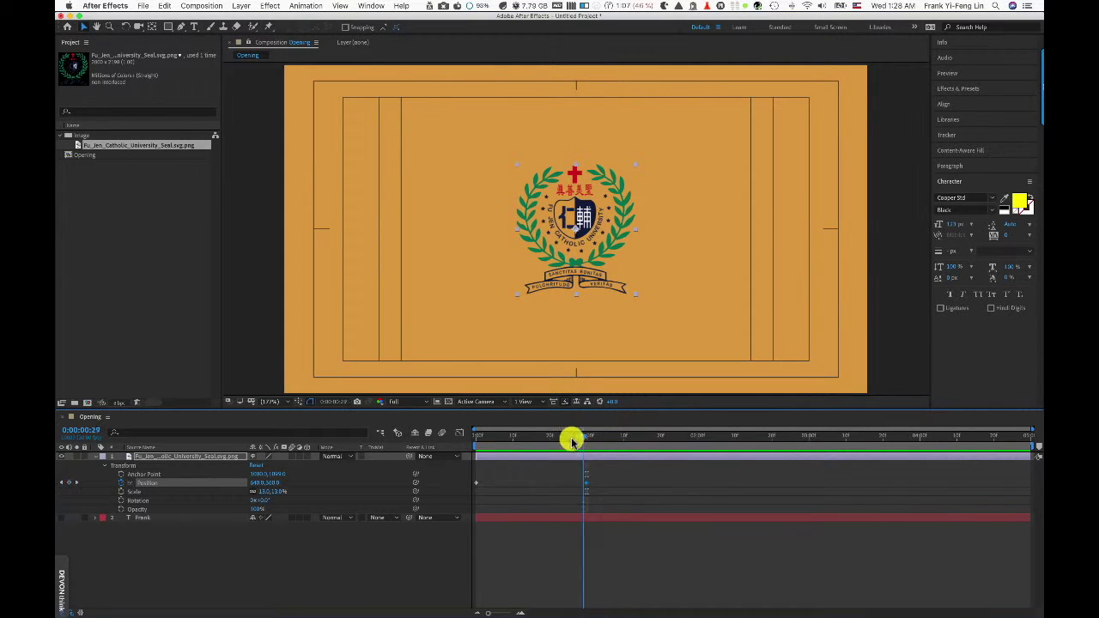
Set Scale keyframes on the seal layer at 0:00:00:00 and 0:00:01:00, and return to the first keyframe
drag(569, 439, 430, 436)
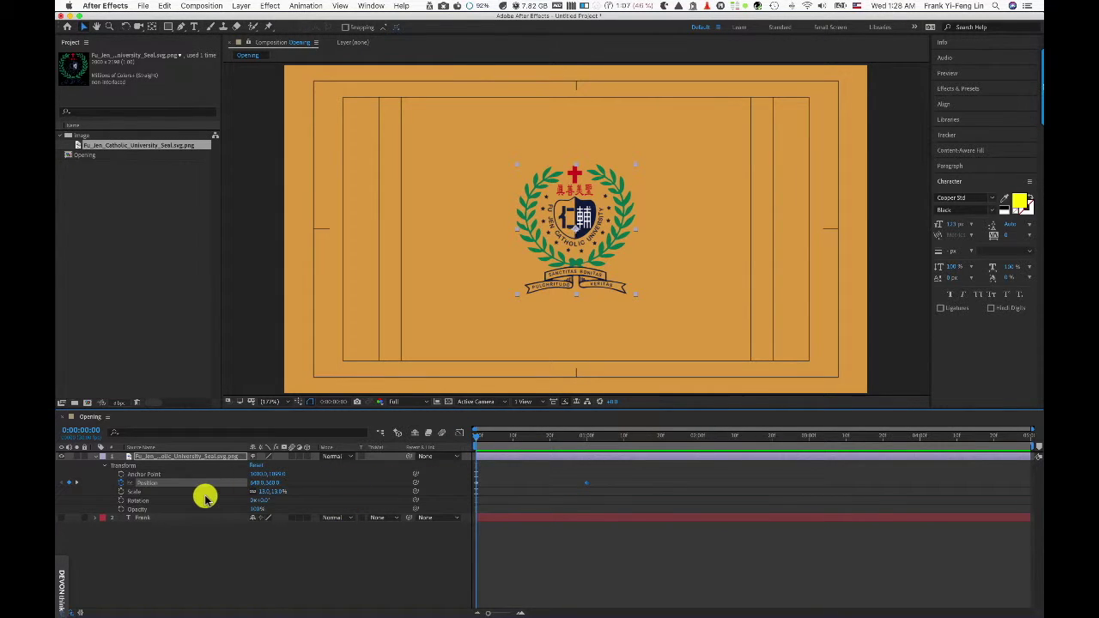
click(122, 495)
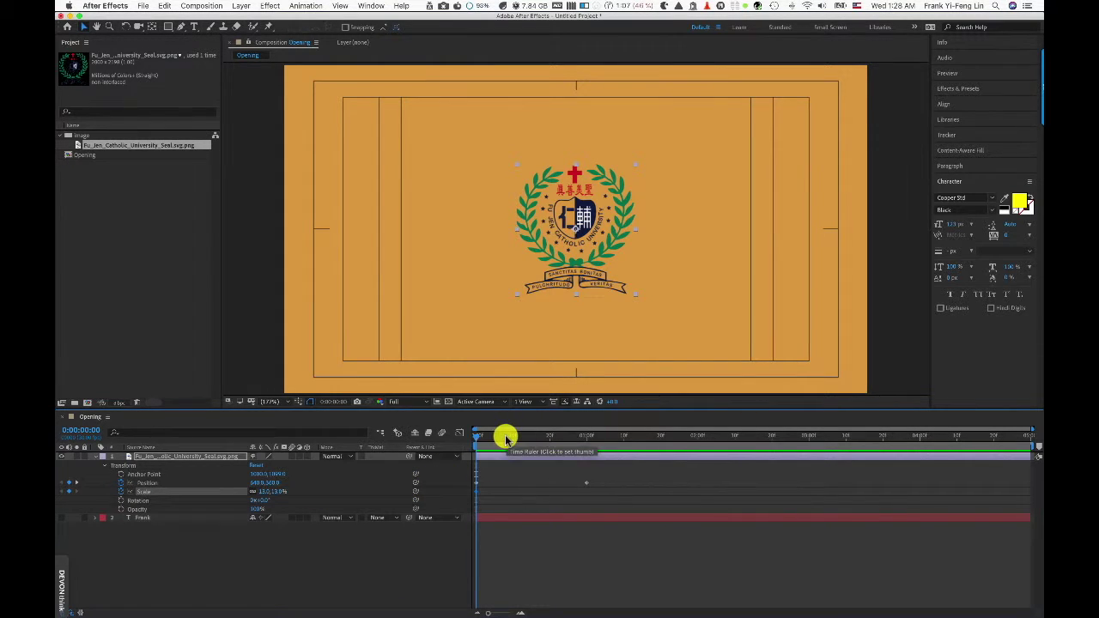
click(76, 484)
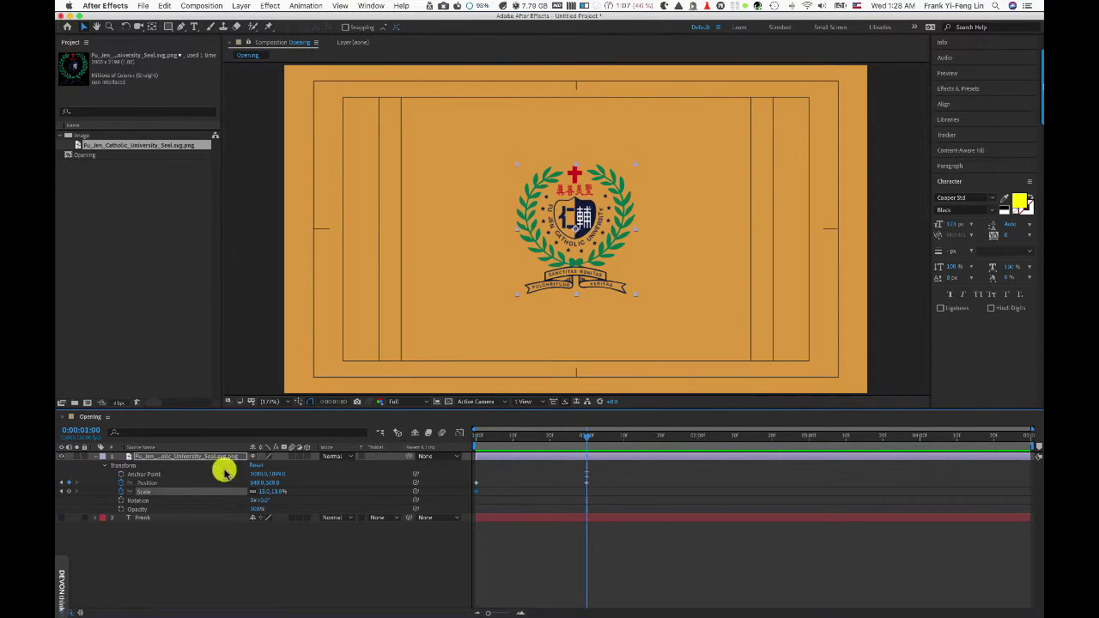
click(70, 492)
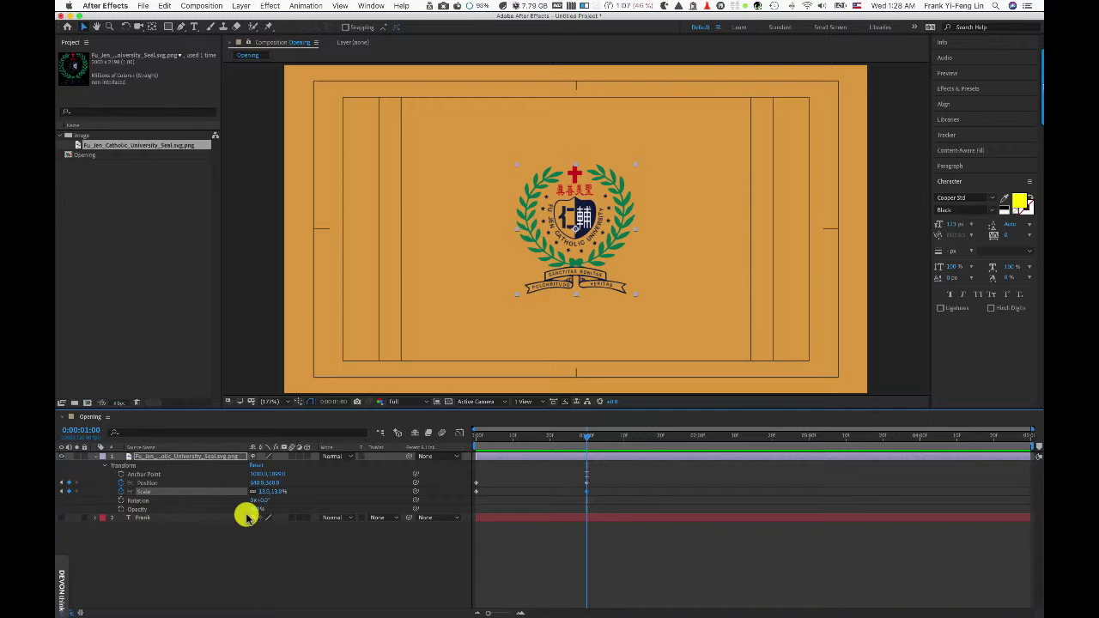
click(63, 491)
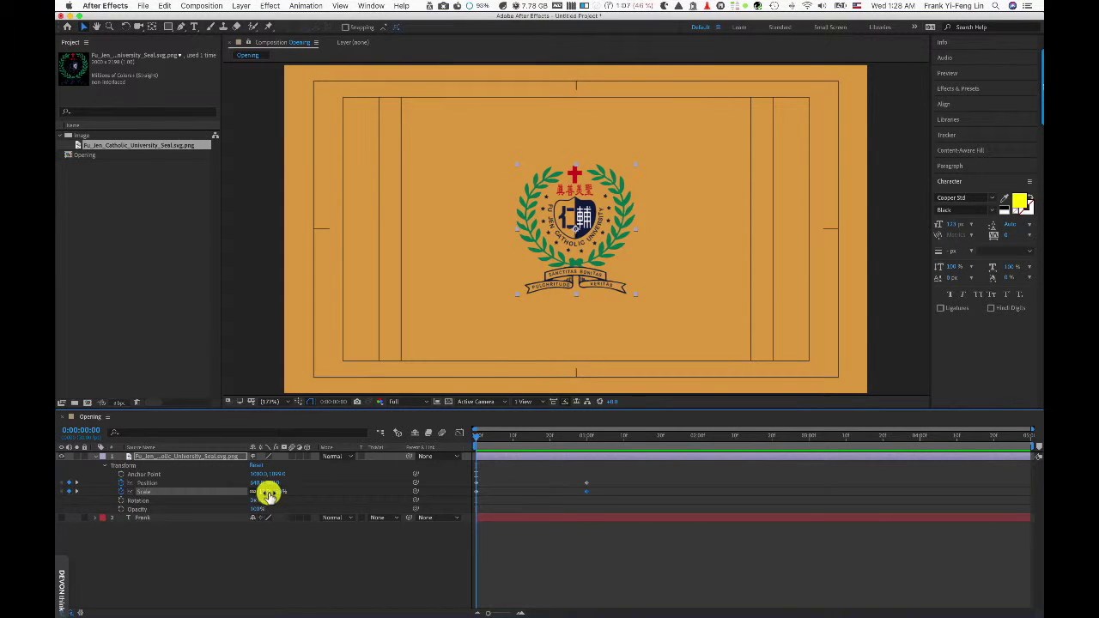
Set the seal's Scale keyframe at 0:00:00:00 to 3760% and scrub back to the start
drag(264, 493, 561, 501)
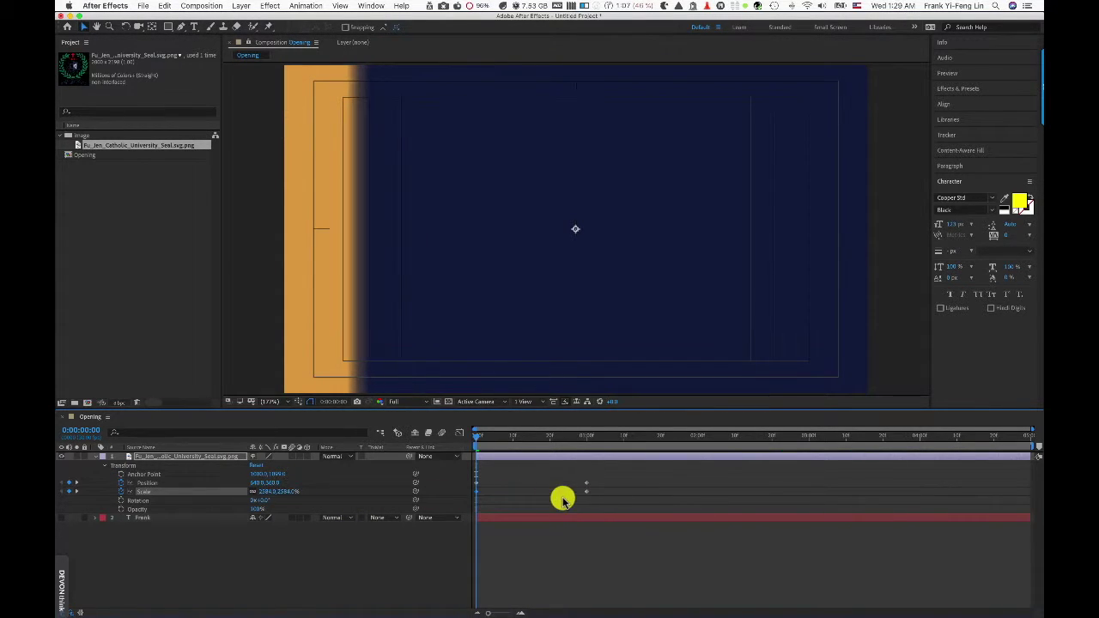
drag(262, 496, 476, 507)
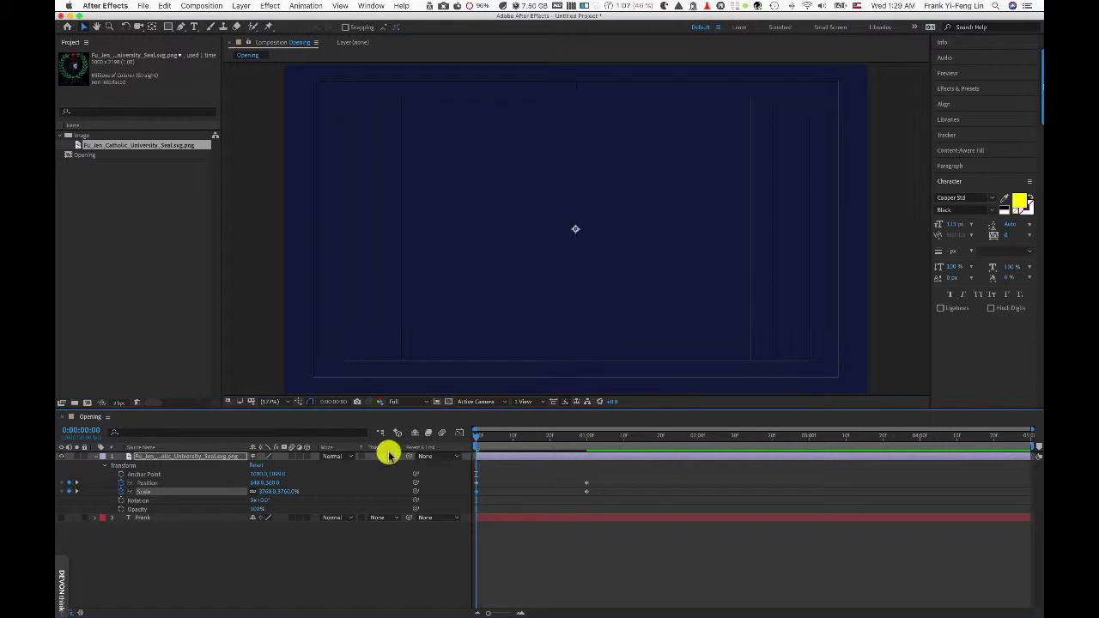
click(487, 440)
drag(470, 438, 462, 438)
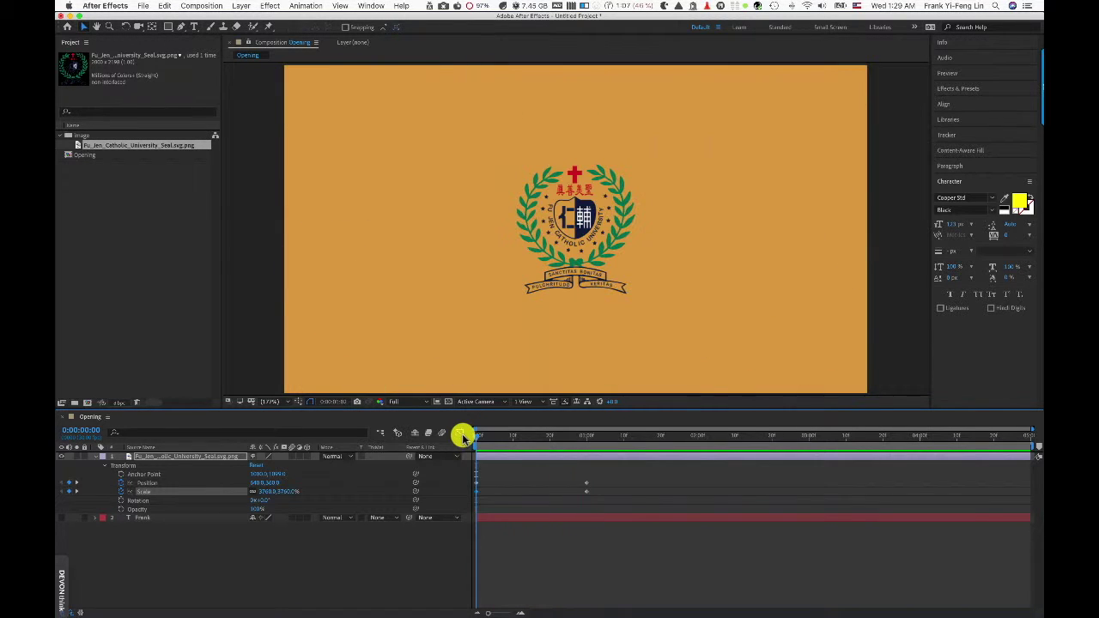
drag(468, 435, 444, 434)
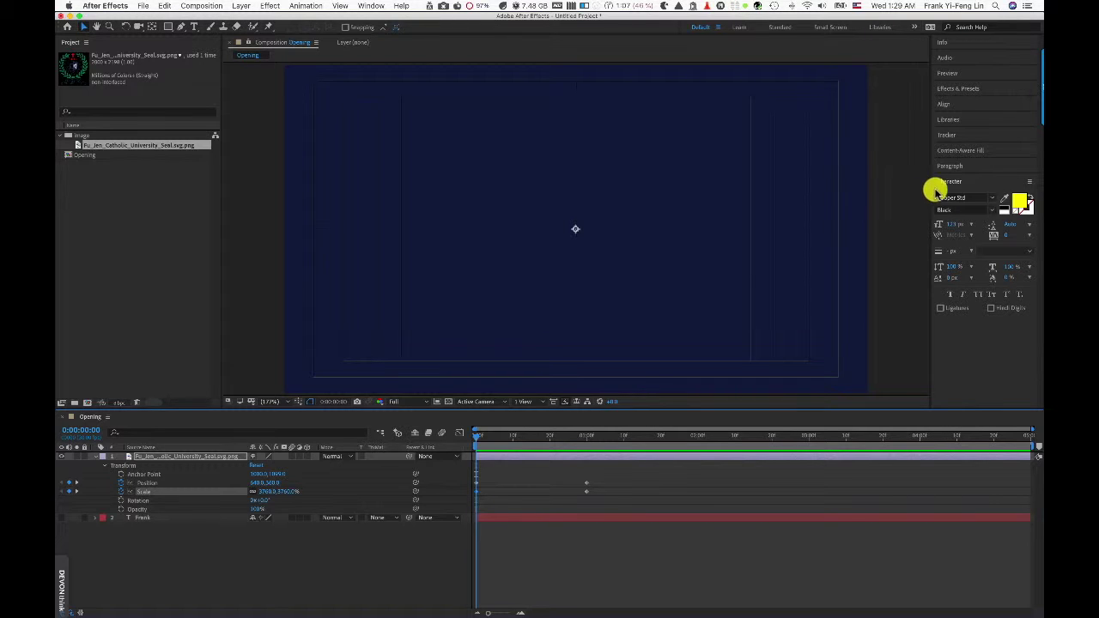
Play the Opening composition from the start and scrub through the seal's zoom-out between its two Scale keyframes
click(950, 74)
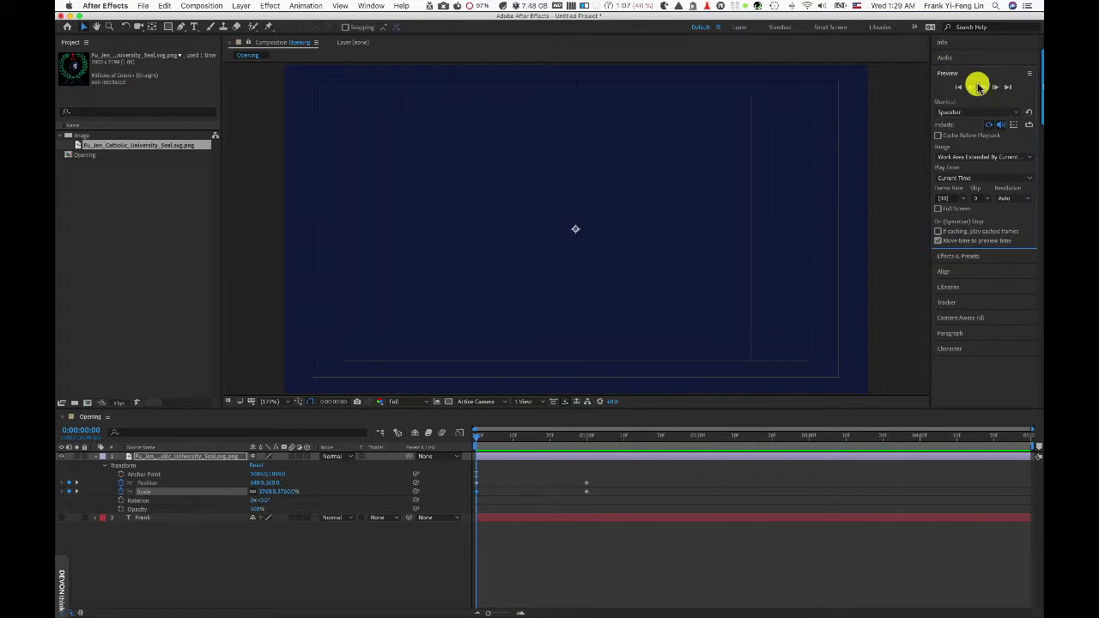
click(984, 87)
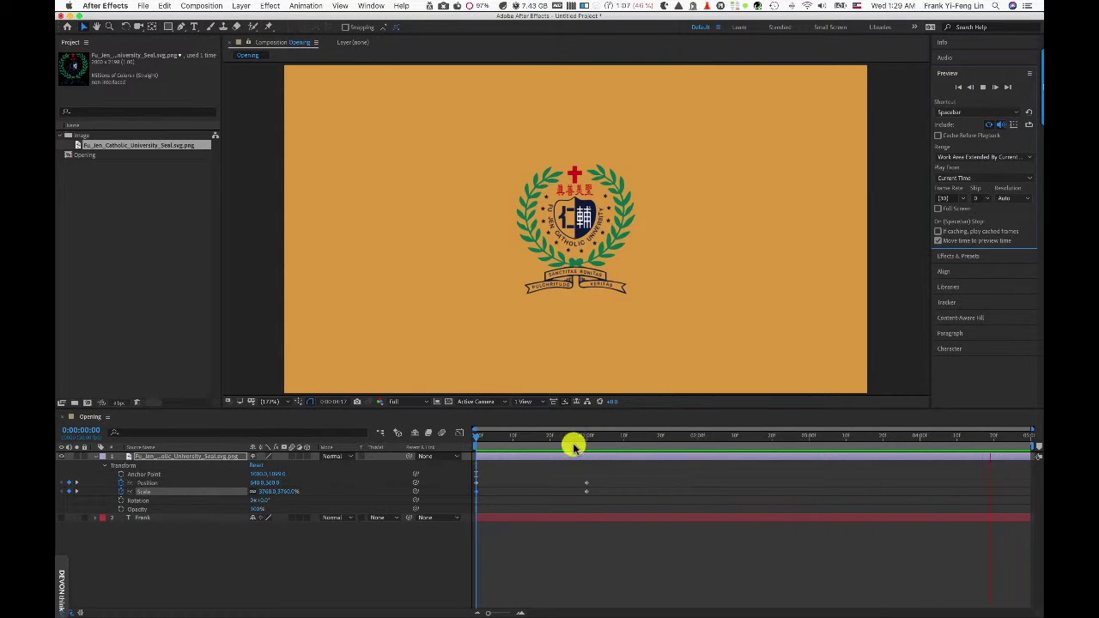
click(491, 439)
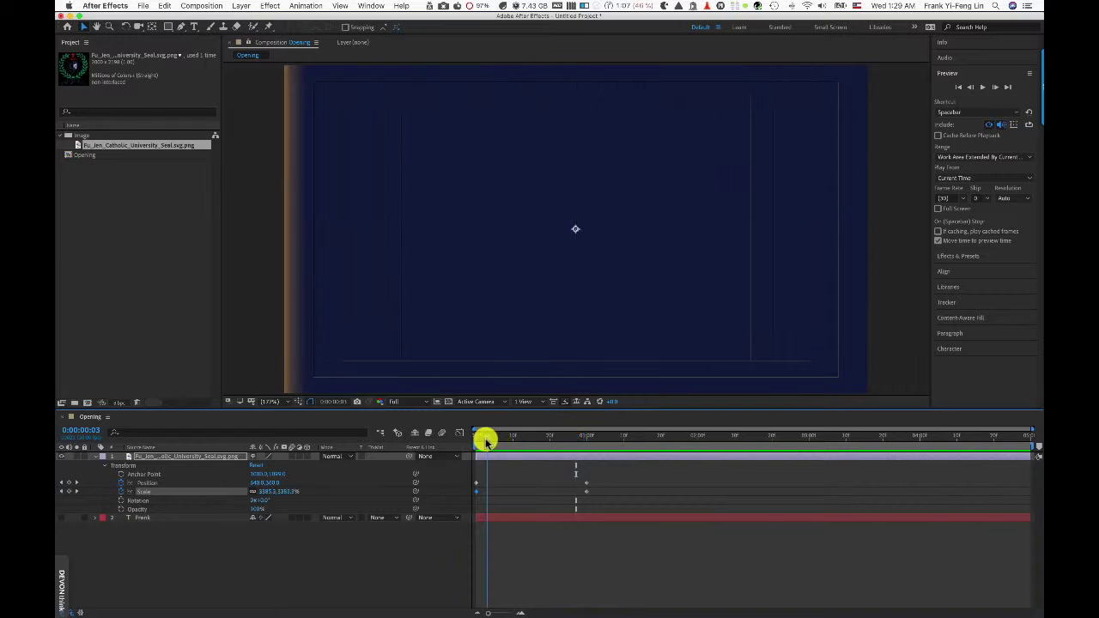
key(space)
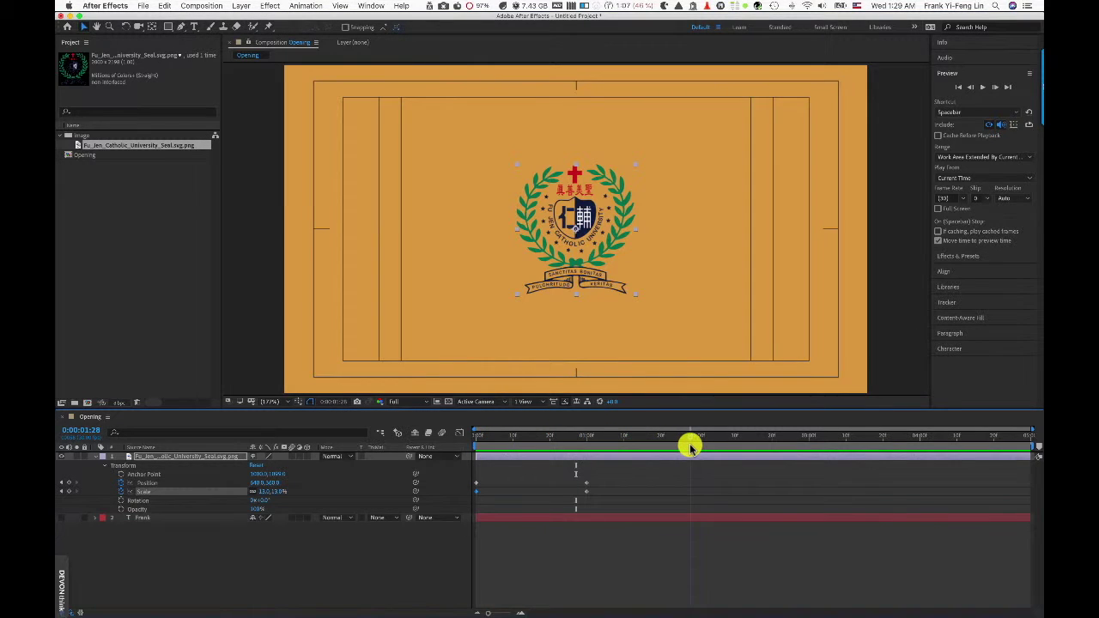
drag(690, 443, 710, 445)
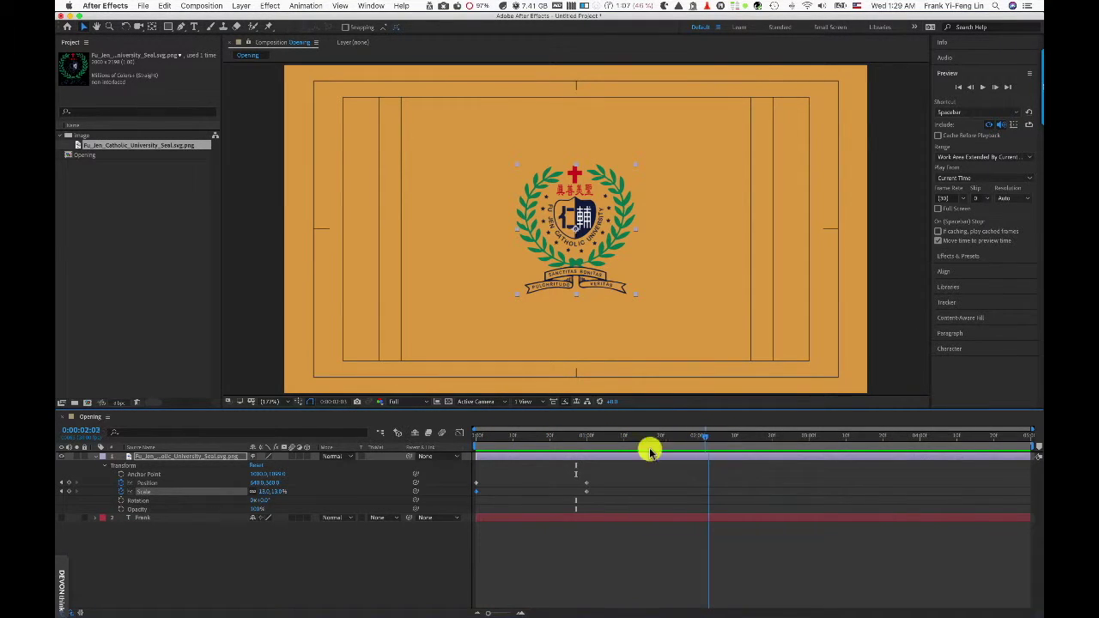
click(549, 446)
click(560, 445)
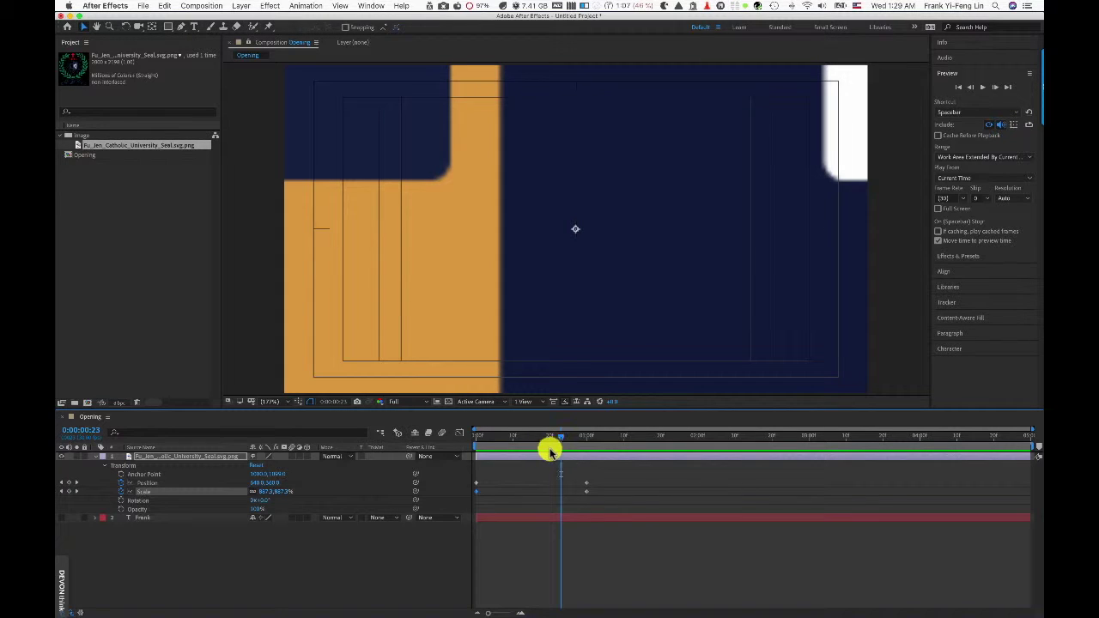
Add a 19% Scale keyframe for the seal at 0:00:04:29 and preview the animation from the start
click(77, 493)
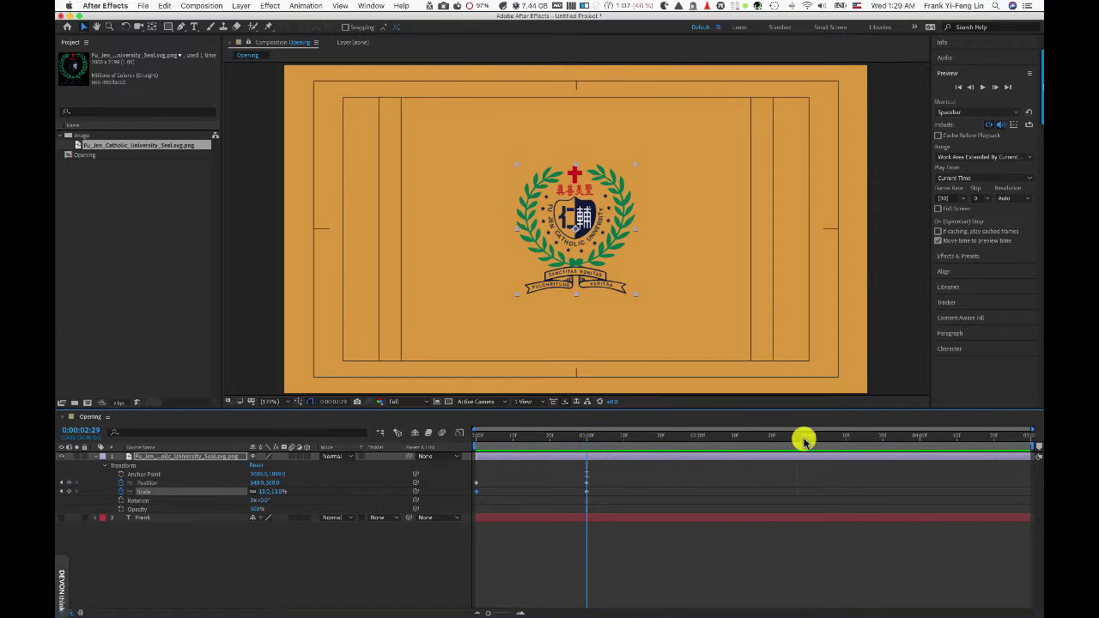
drag(805, 440, 1025, 436)
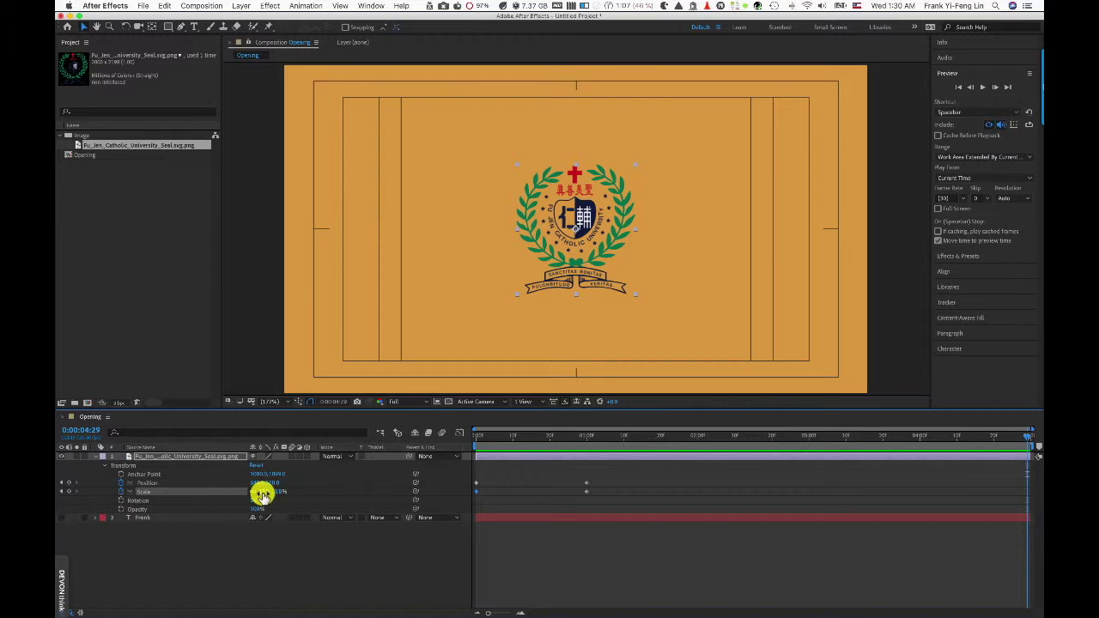
drag(264, 492, 267, 493)
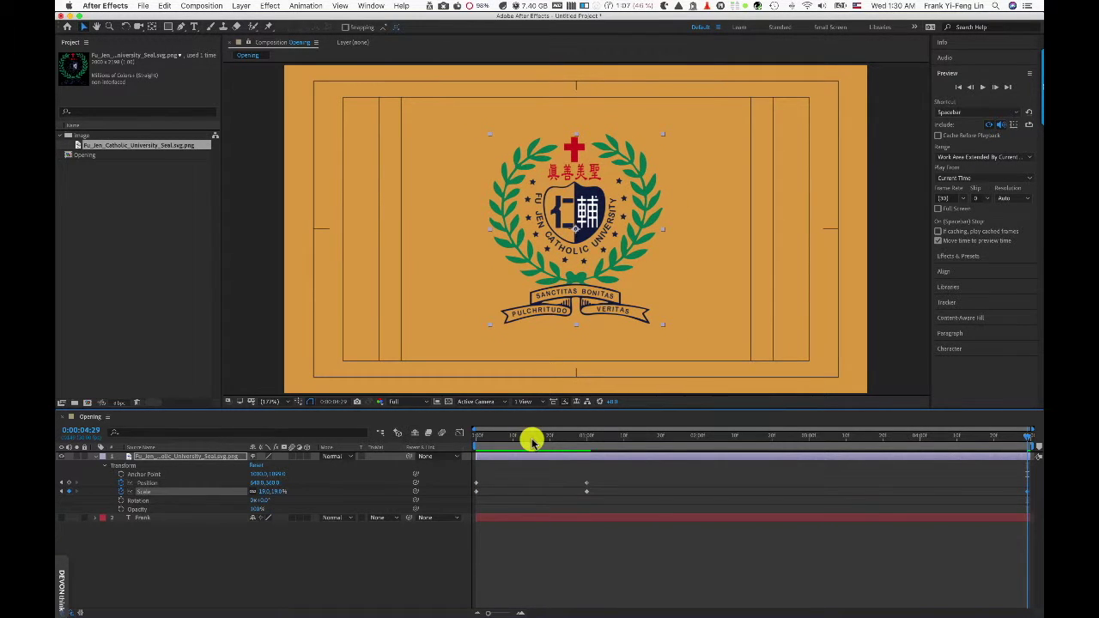
click(530, 438)
click(478, 438)
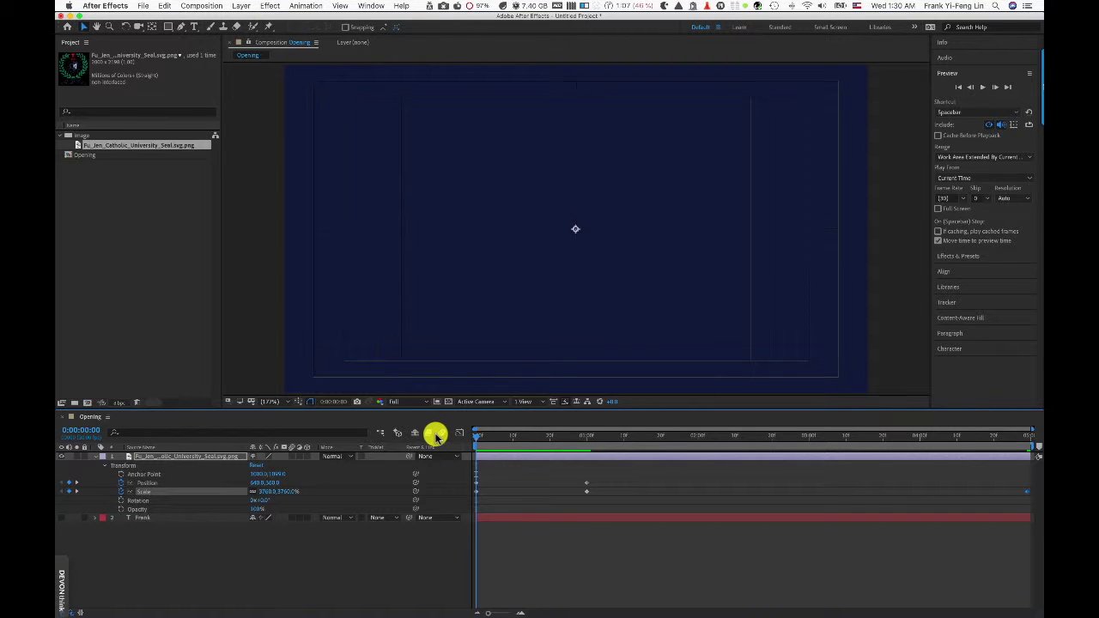
key(space)
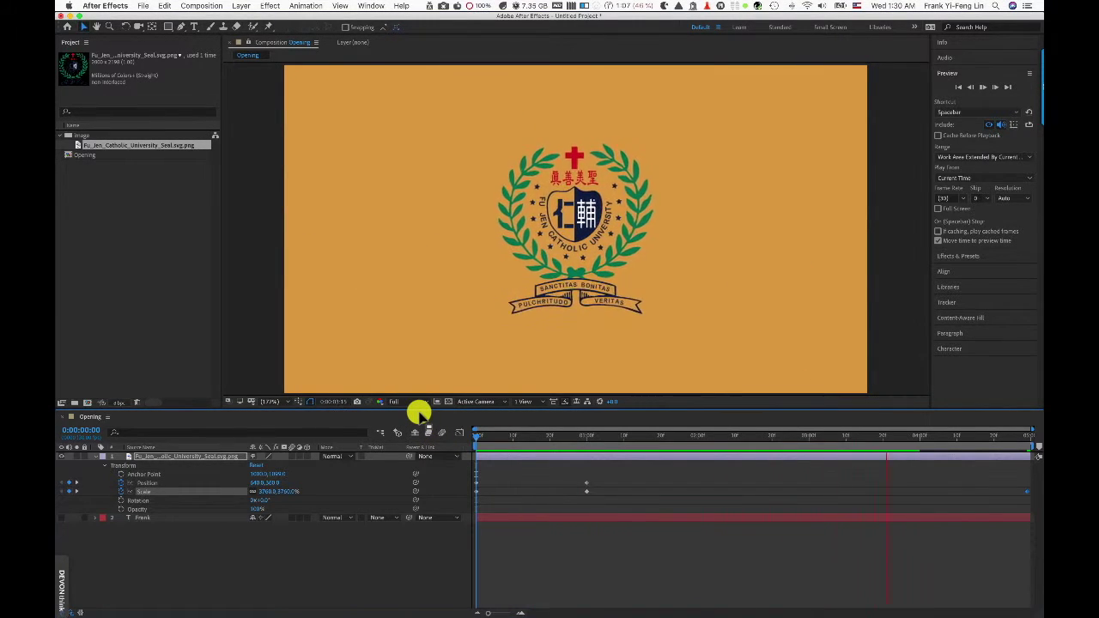
key(space)
Enable motion blur for both the seal layer and the Opening composition, and preview from the start
click(538, 438)
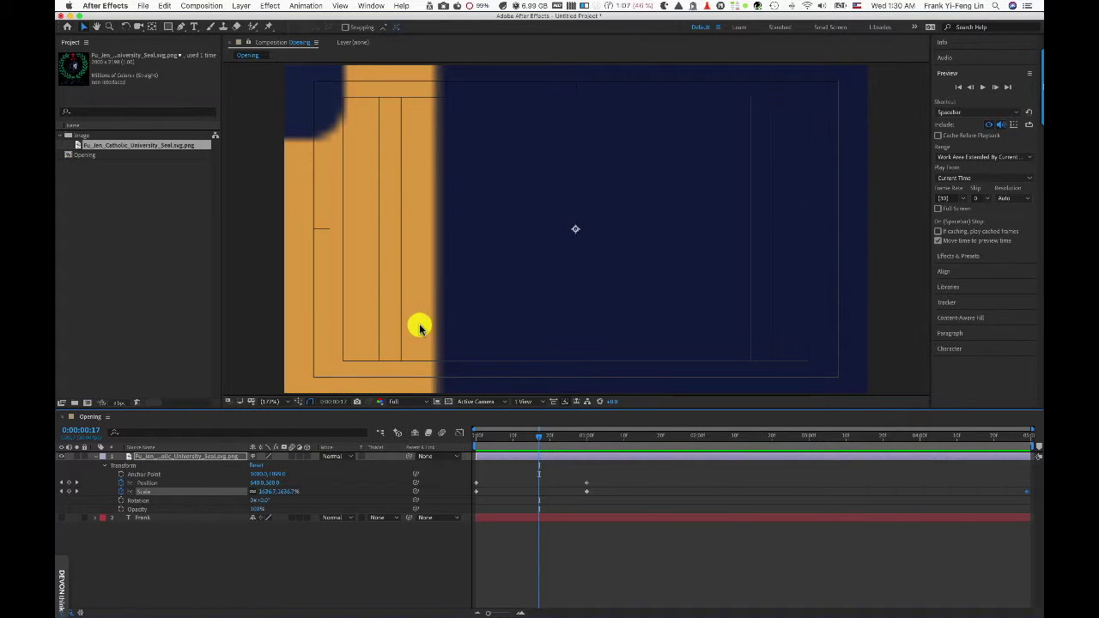
click(292, 457)
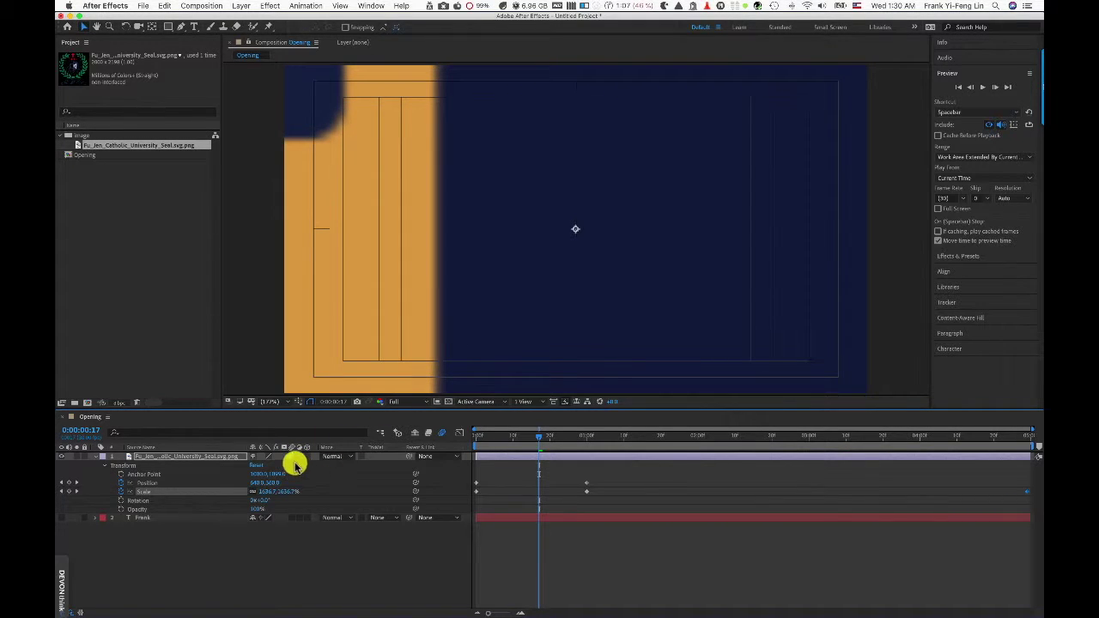
click(442, 434)
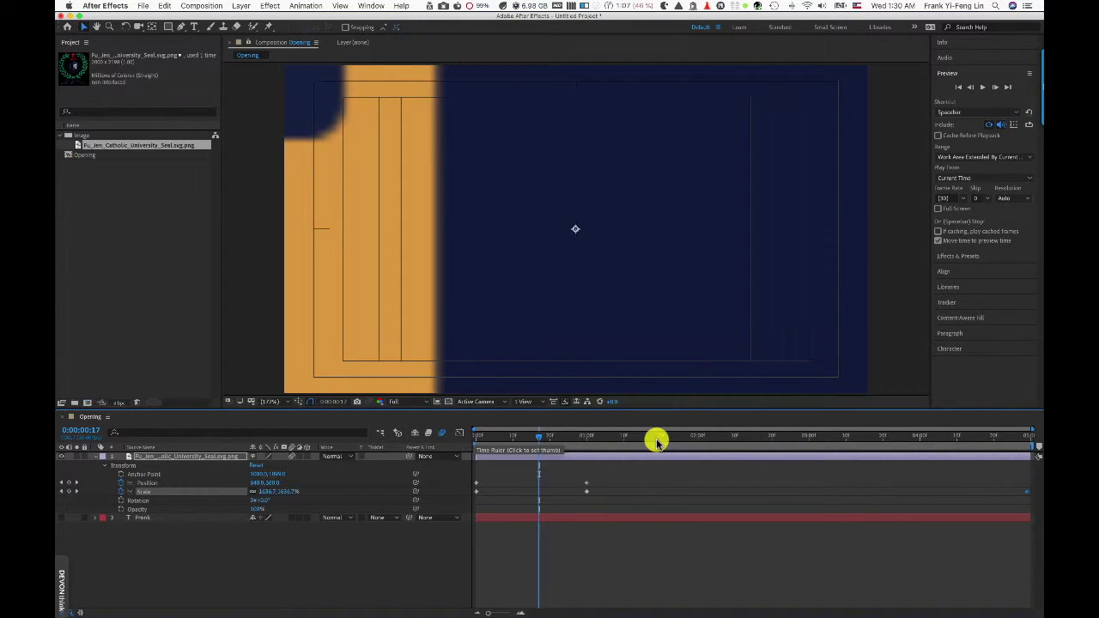
click(525, 440)
drag(508, 440, 467, 437)
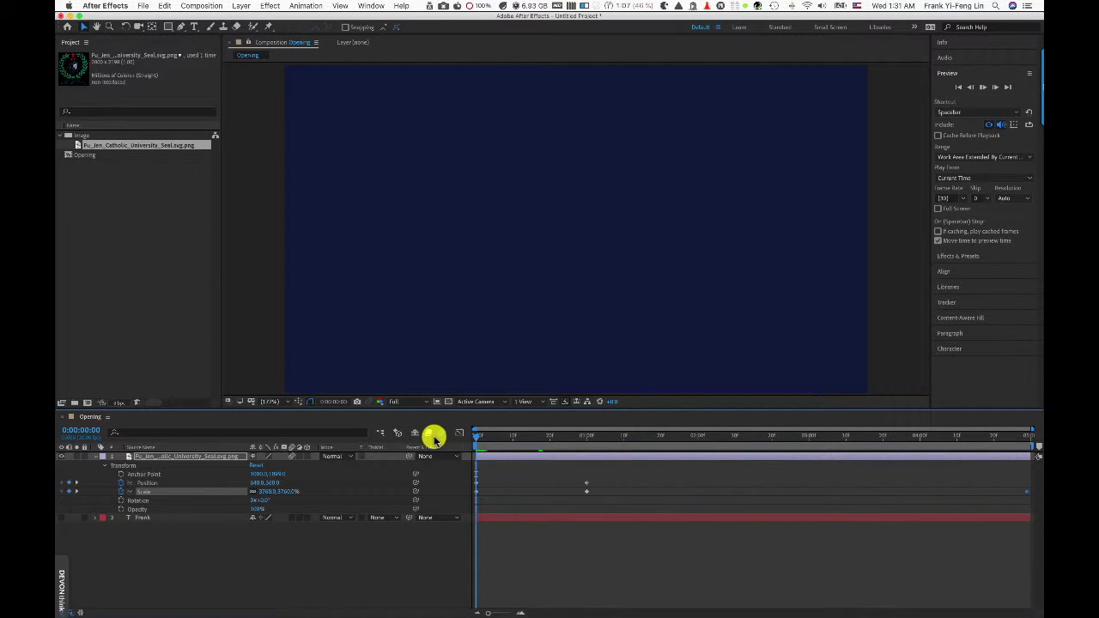
key(space)
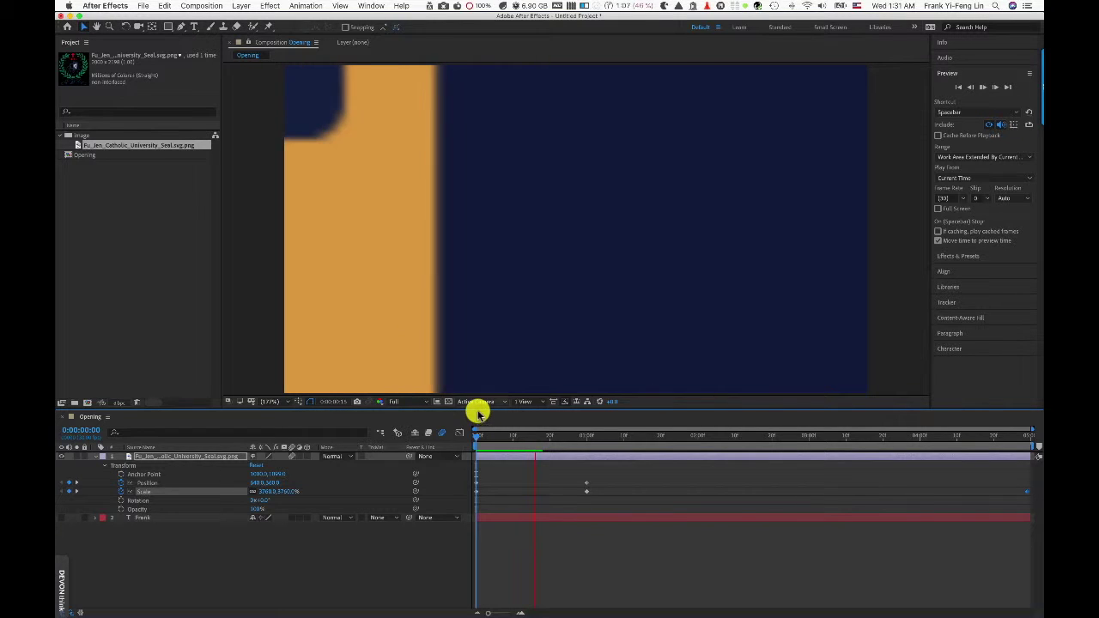
Lower the composition's preview resolution to Quarter and replay the animation from the start
click(419, 402)
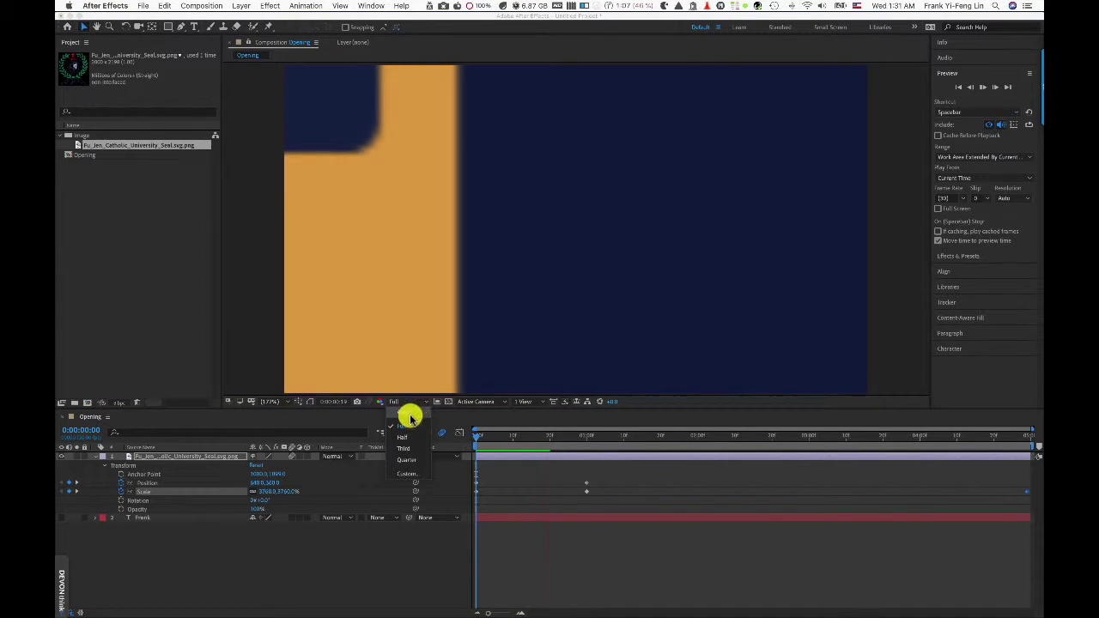
click(410, 455)
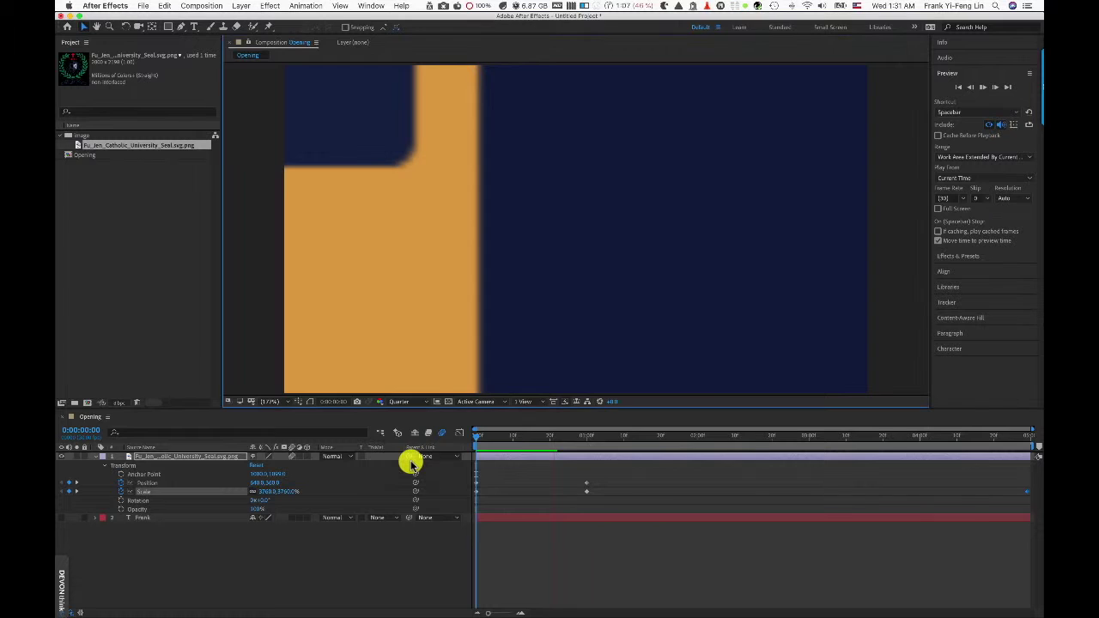
drag(508, 439, 458, 437)
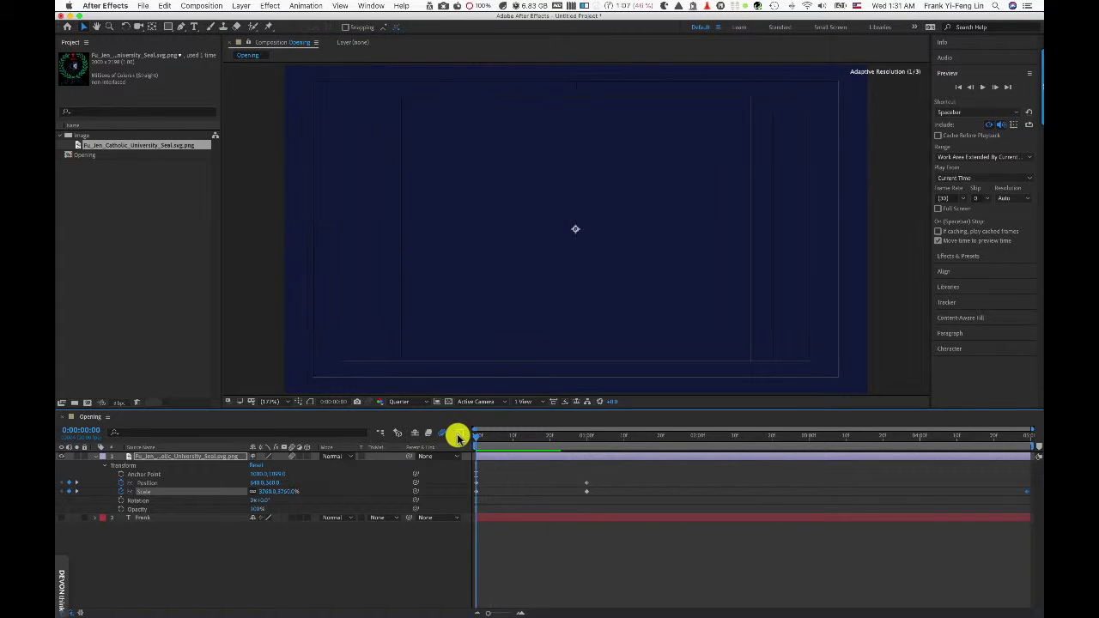
key(space)
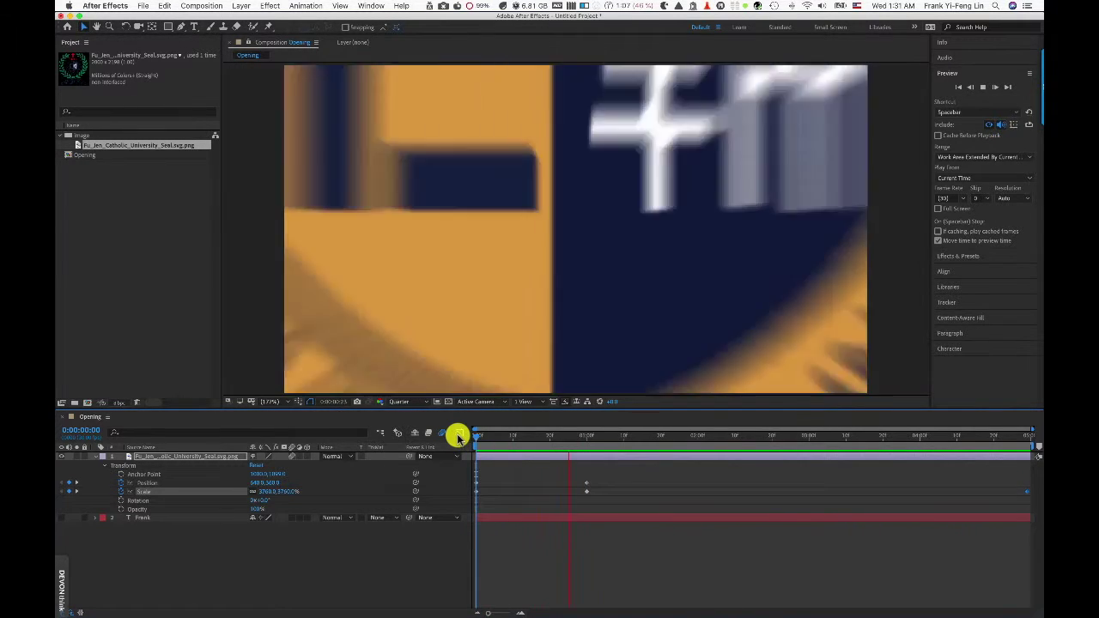
Compare the seal at 0:00:00:29 with the composition's motion blur switched off and on again
click(532, 440)
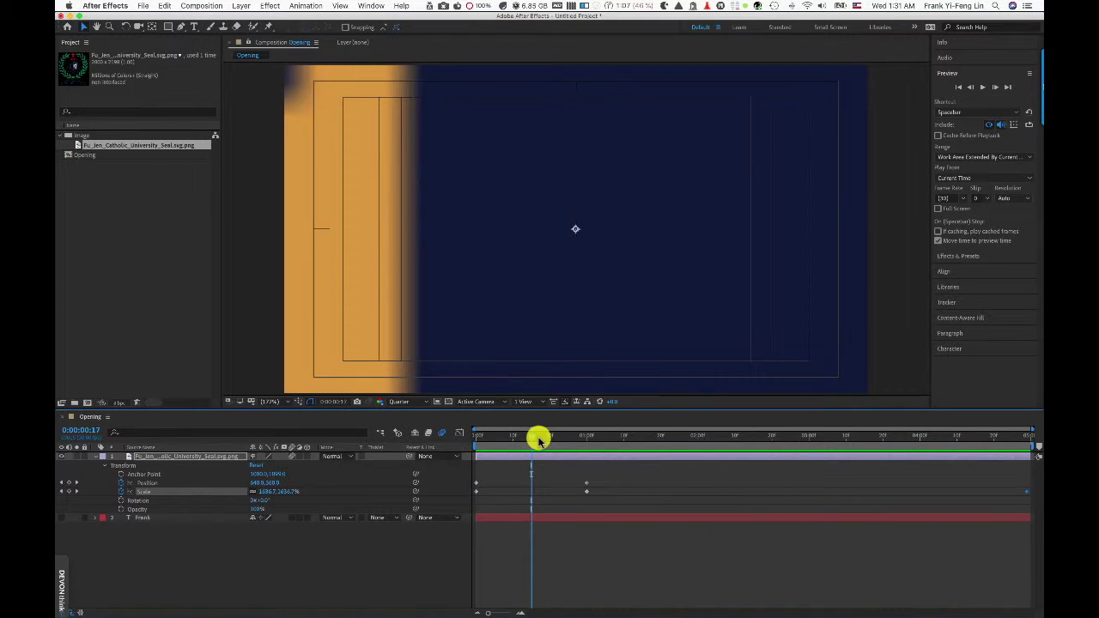
drag(537, 440, 584, 442)
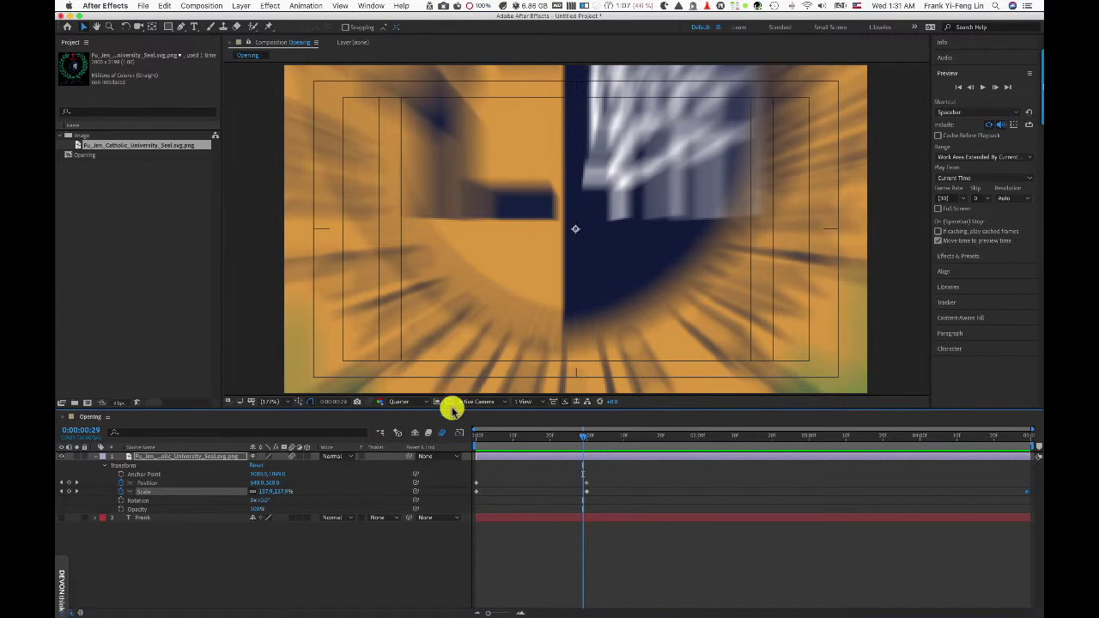
click(444, 436)
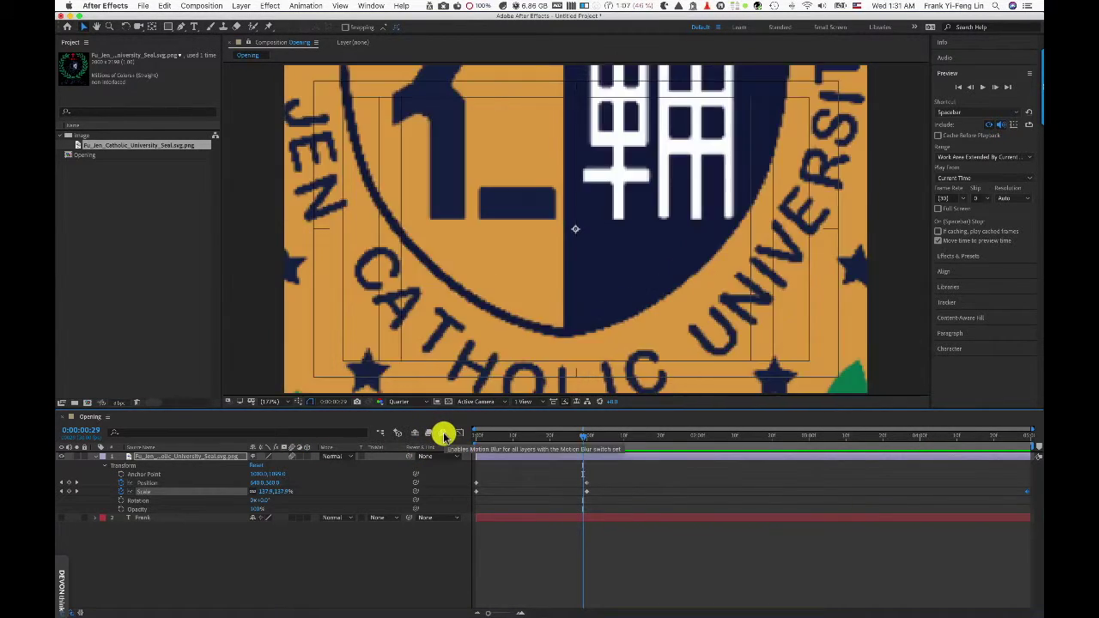
click(444, 435)
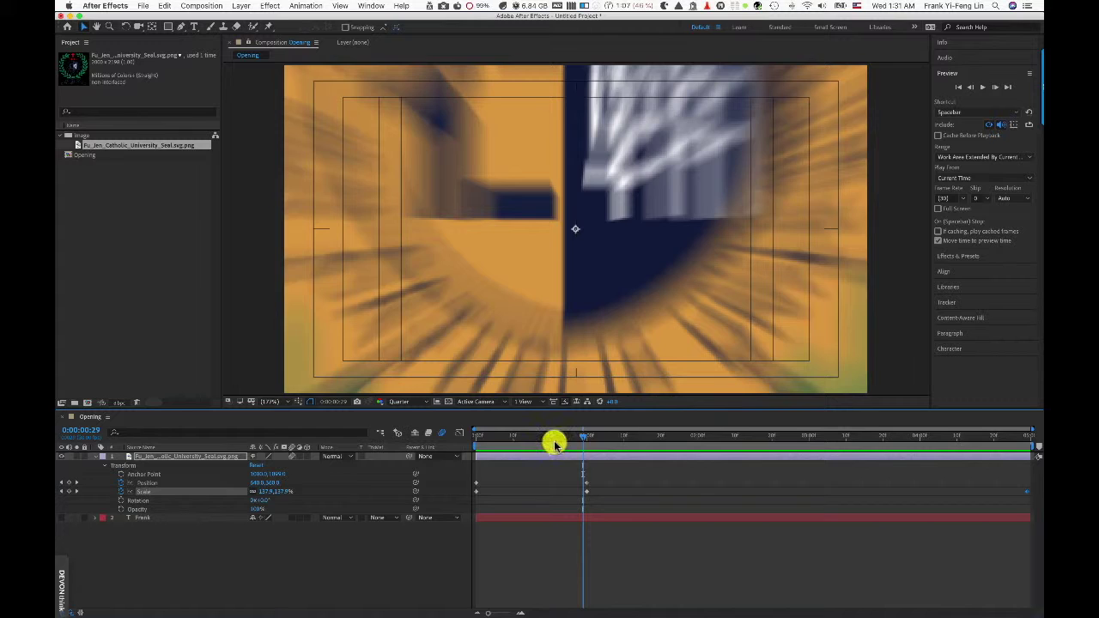
Replay the blurred zoom-out from the start, stop it, and scrub from 0:00:00:16 to 0:00:01:10
key(Home)
key(space)
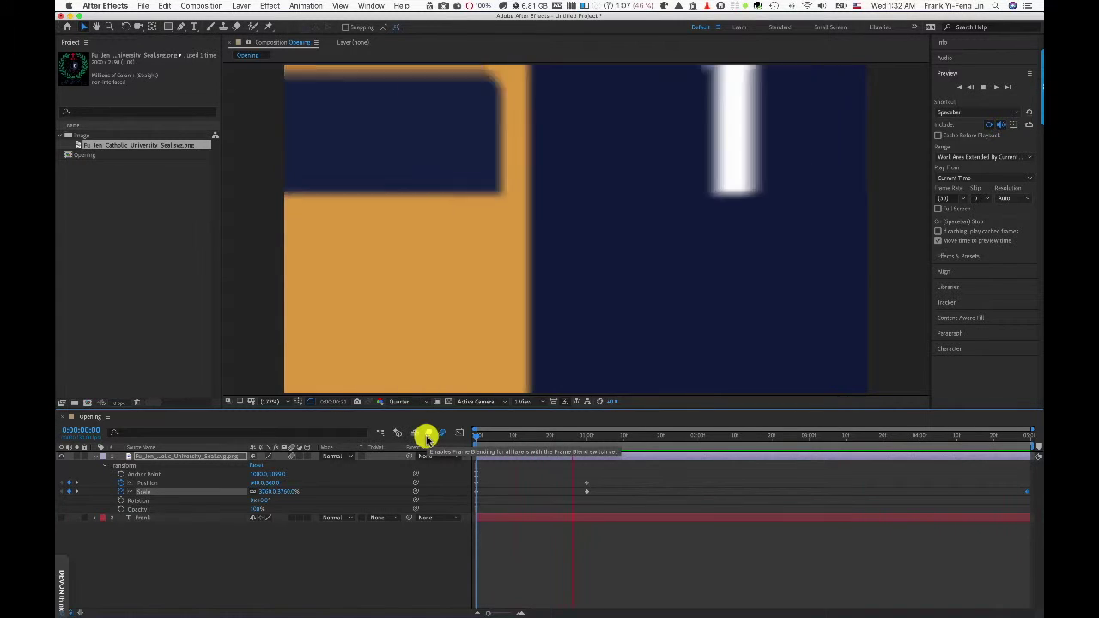
click(534, 439)
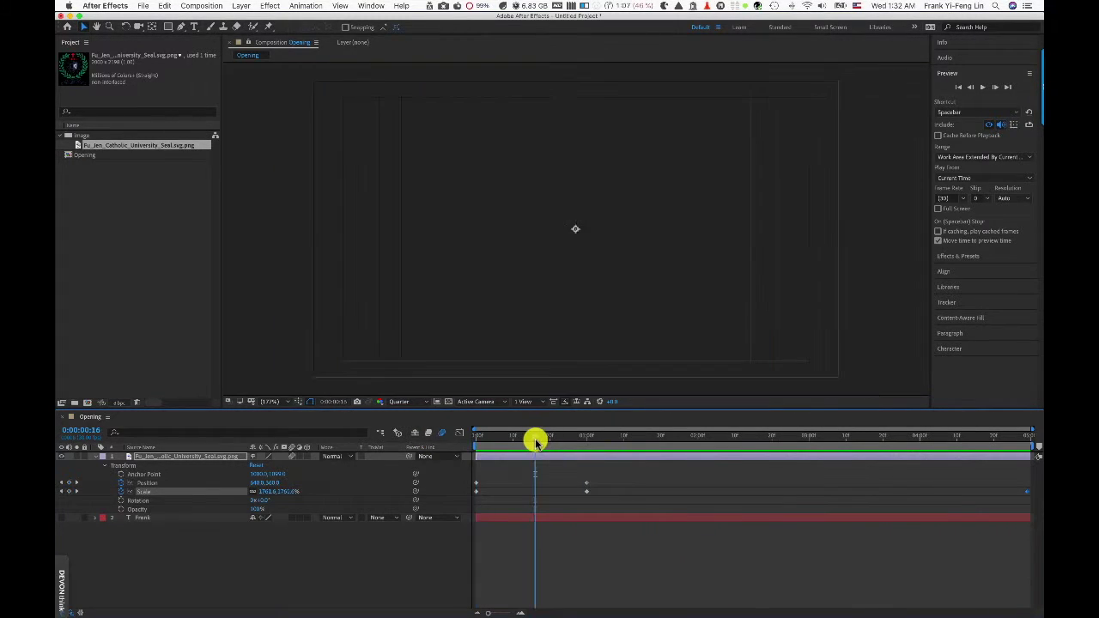
drag(533, 440, 623, 448)
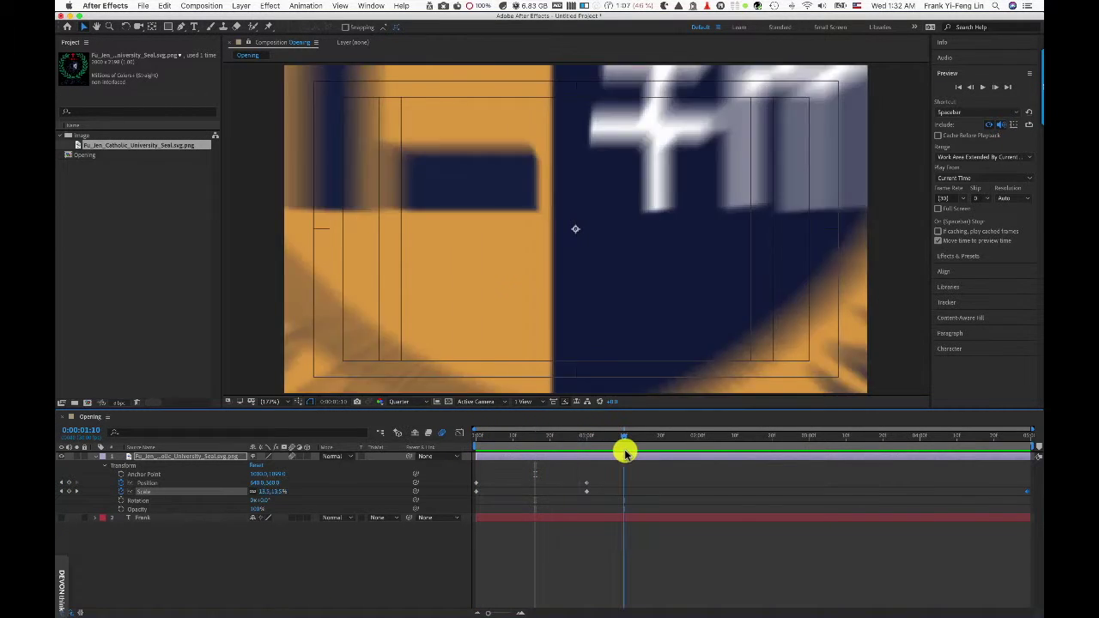
Try the seal as a 3D layer at the 0:00:01:00 keyframe, collapse its properties, and return it to 2D
click(62, 487)
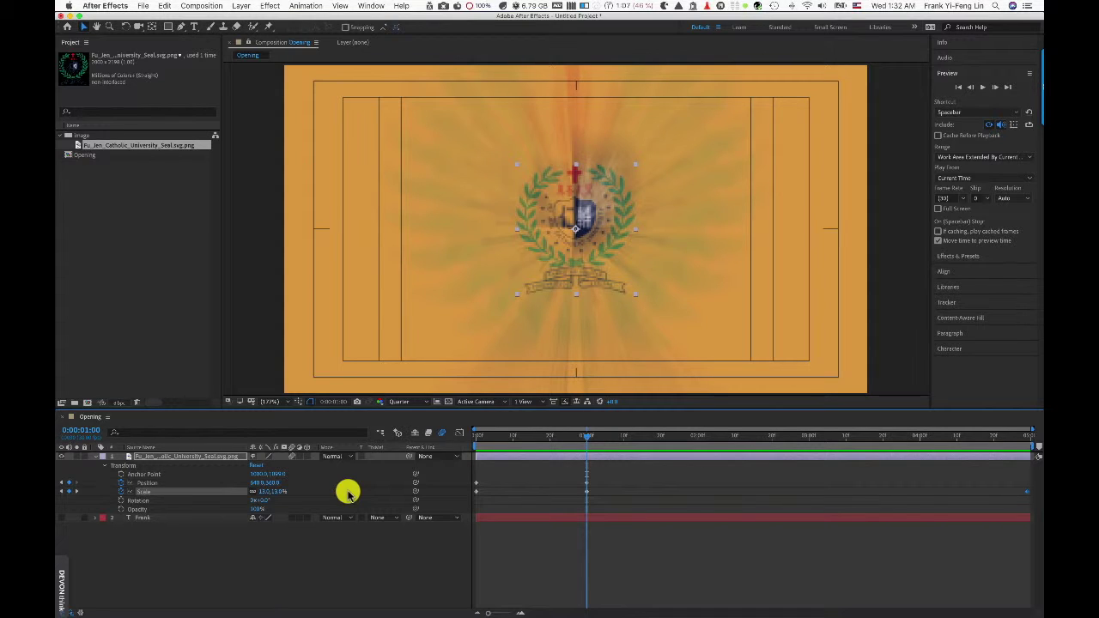
click(307, 456)
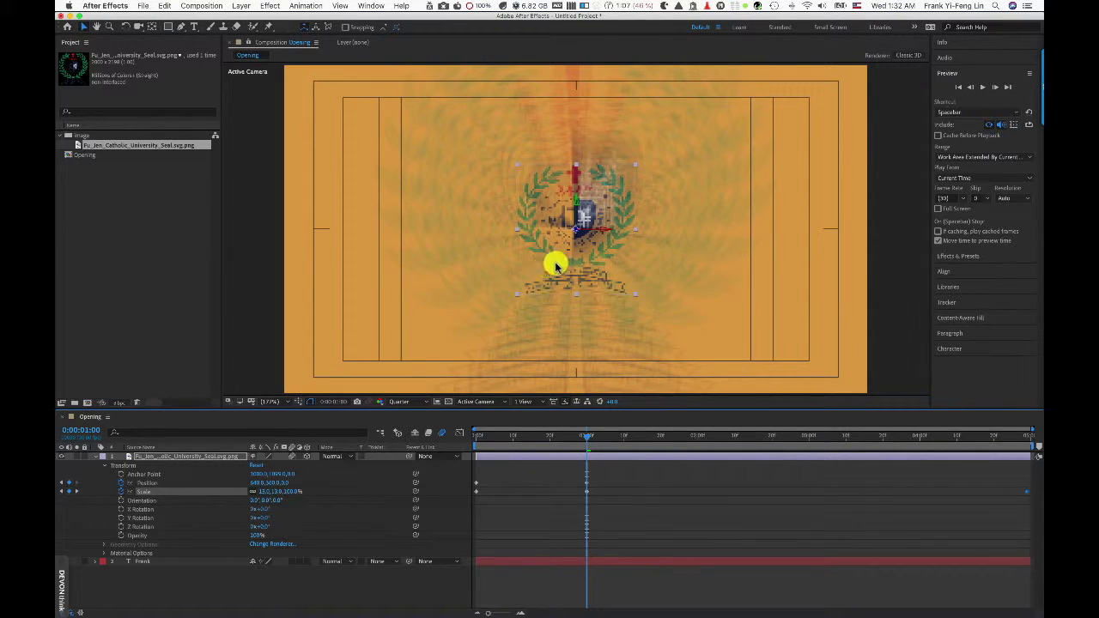
click(96, 457)
click(295, 478)
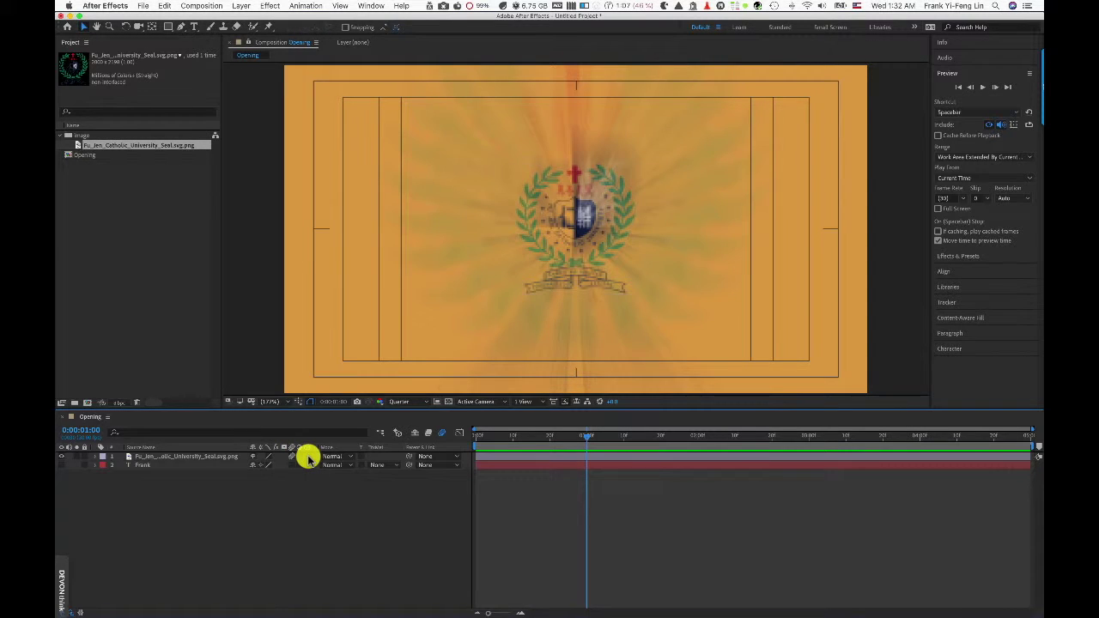
Hide the seal layer in the Opening composition
click(62, 457)
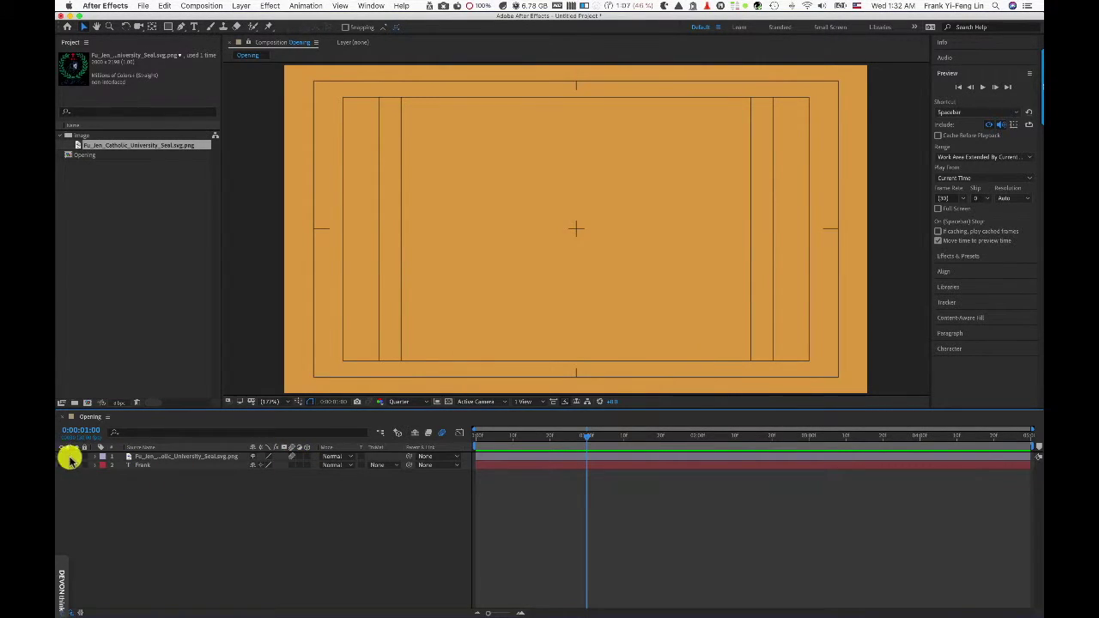
Add a second copy of the seal image as the top layer of the Opening composition and scale it to 13%
click(127, 148)
drag(126, 148, 155, 456)
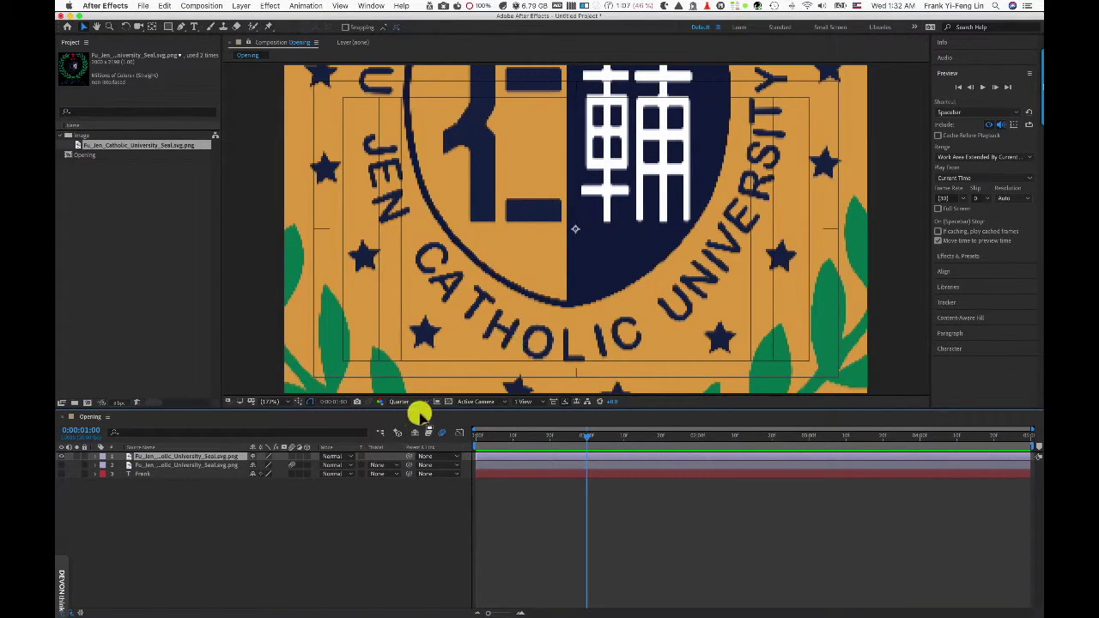
click(95, 456)
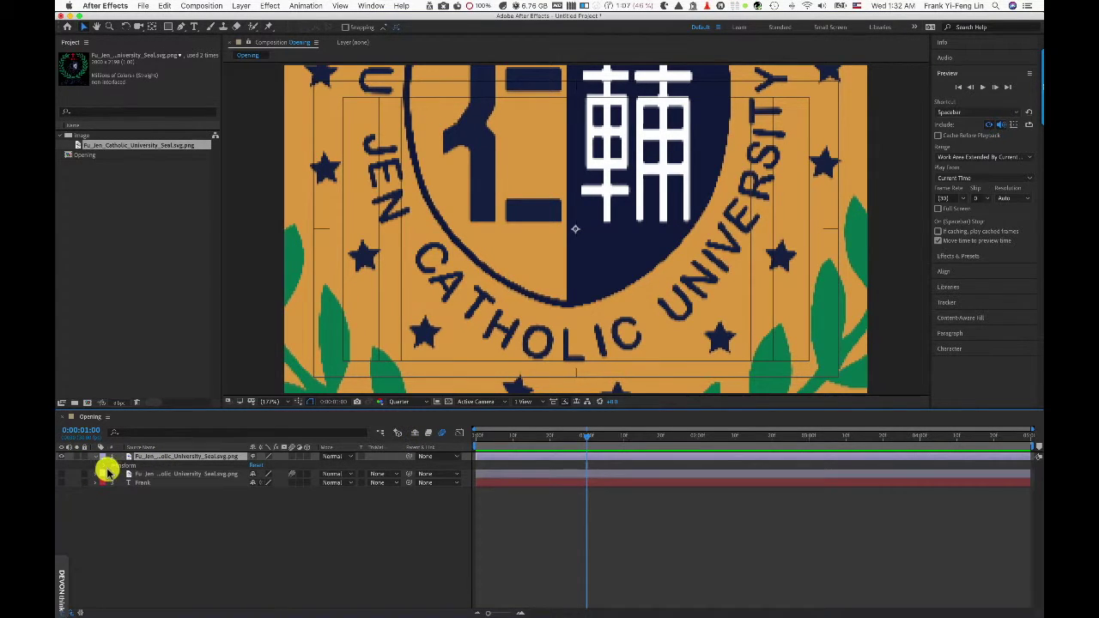
click(105, 465)
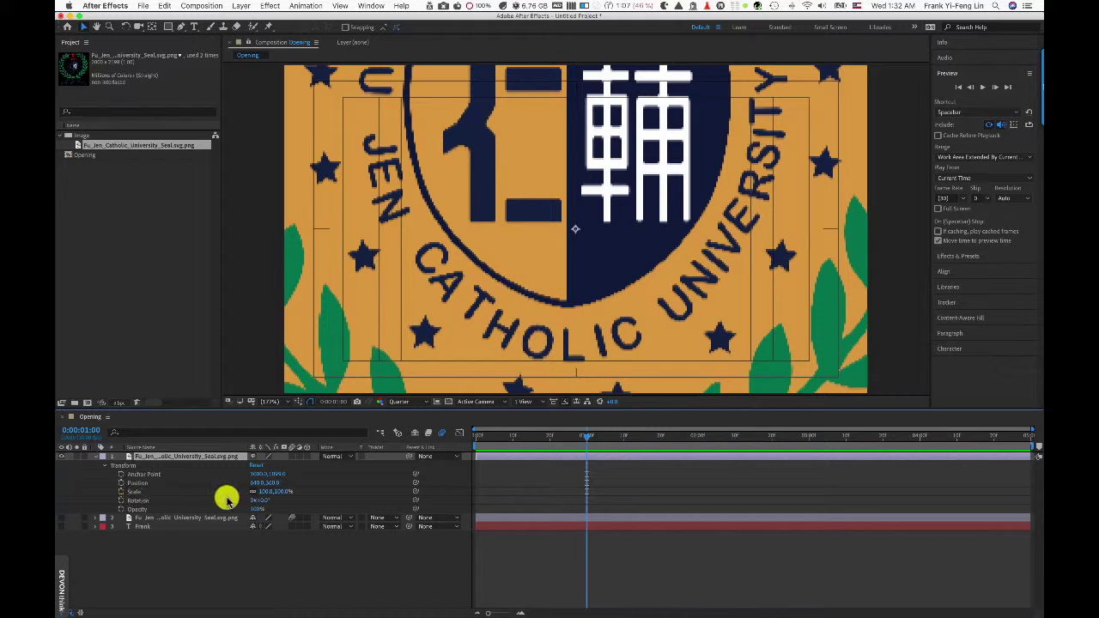
drag(264, 498, 221, 494)
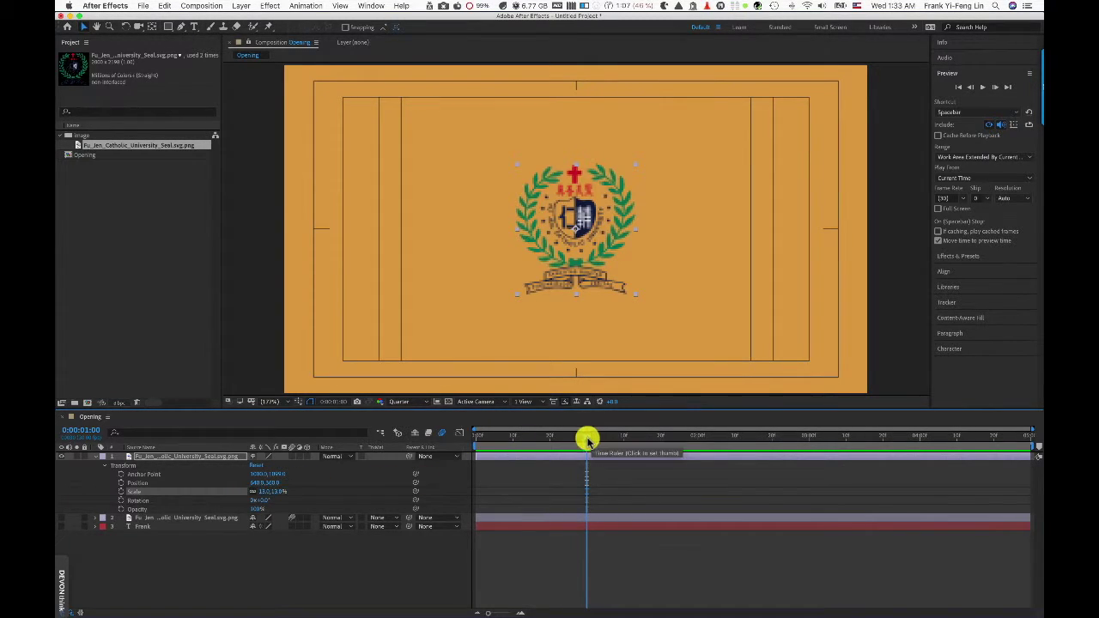
Keyframe the new seal's Position at 0:00:01:00, make it a 3D layer, and set Z to about -1823 at 0:00:00:00
click(121, 484)
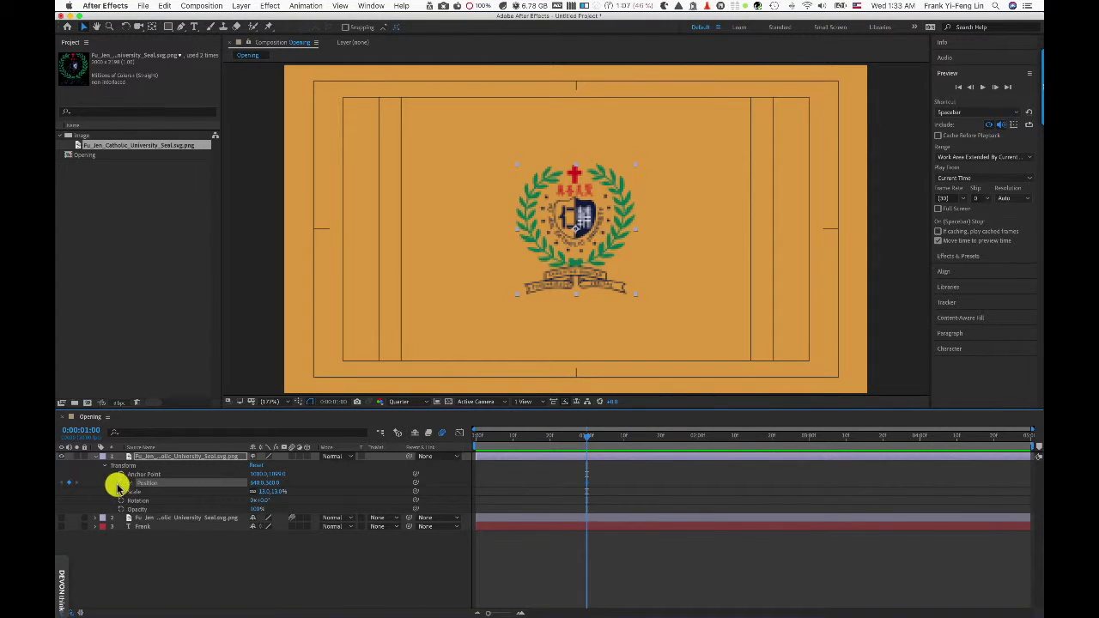
click(308, 457)
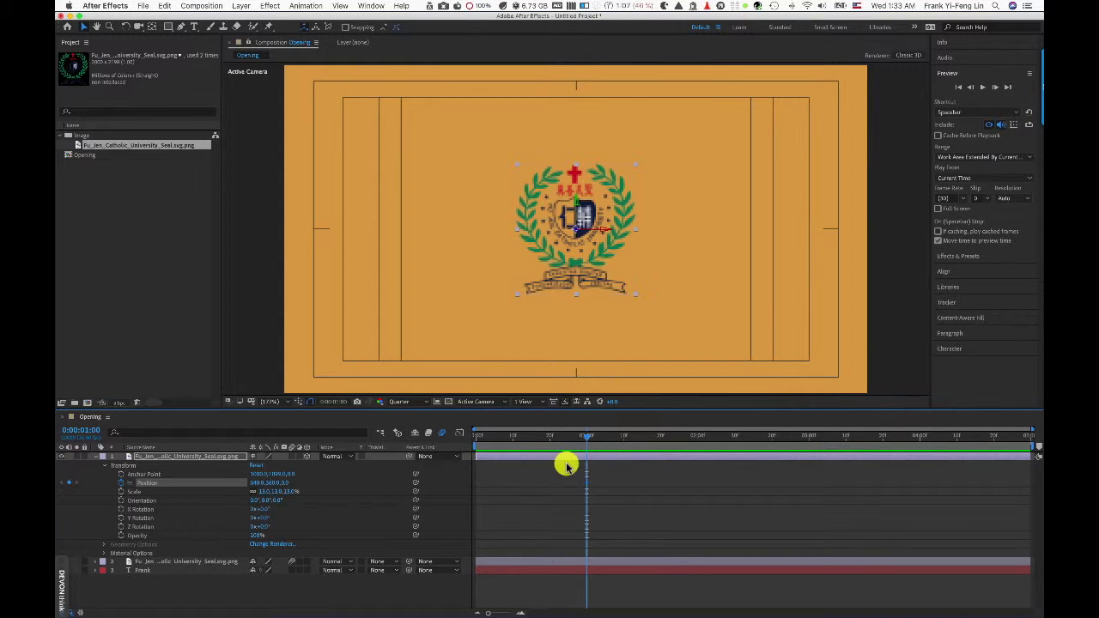
drag(547, 442, 432, 442)
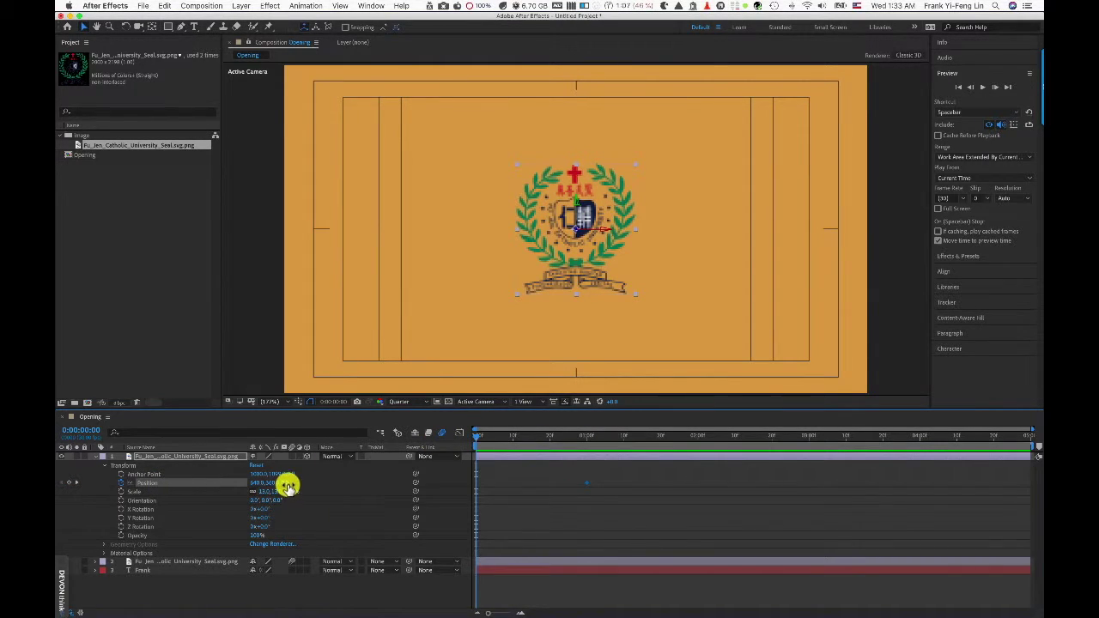
drag(287, 485, 82, 479)
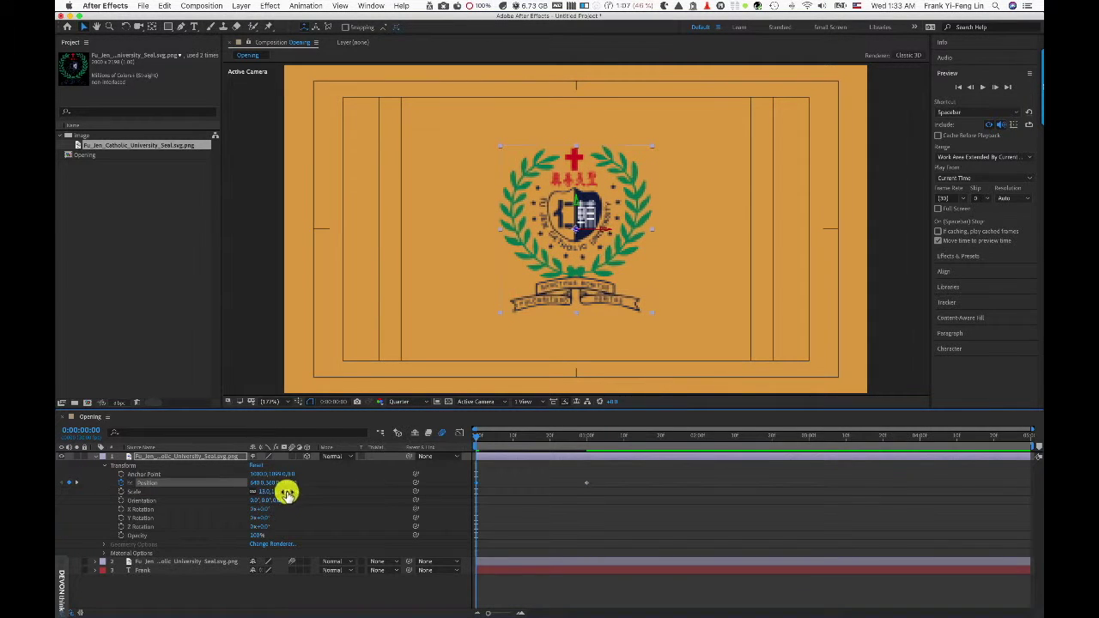
drag(292, 484, 94, 478)
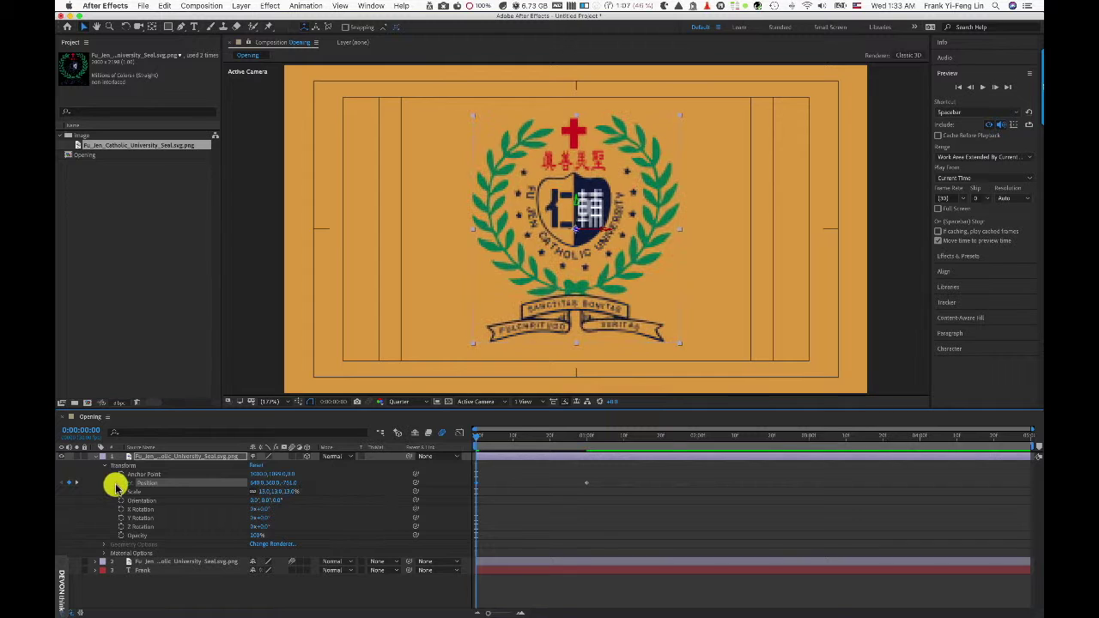
drag(286, 486, 108, 479)
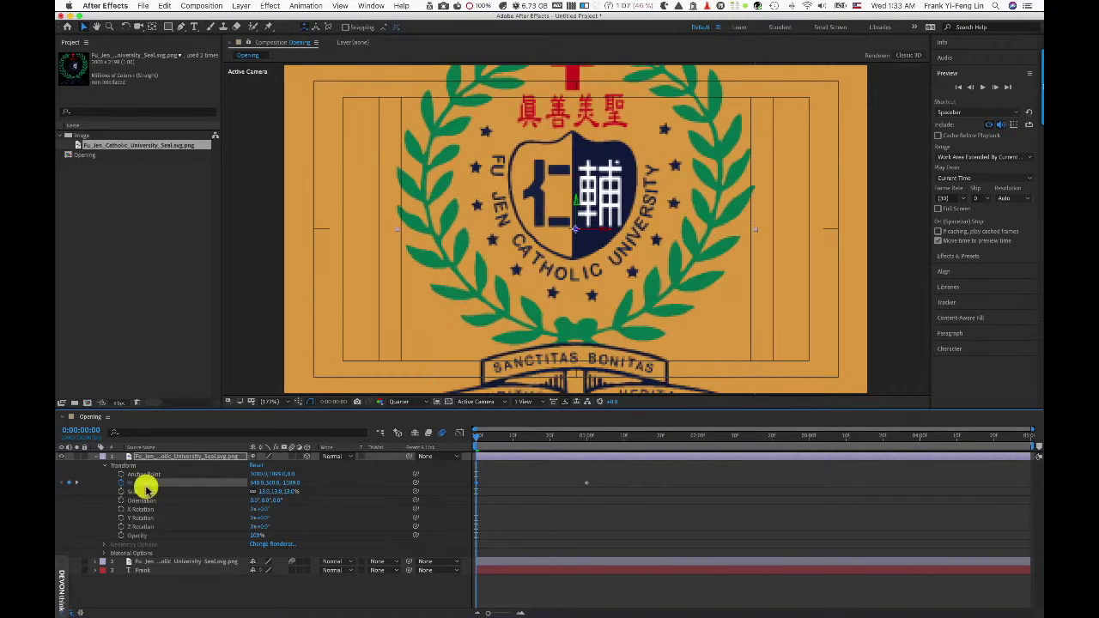
drag(292, 486, 54, 474)
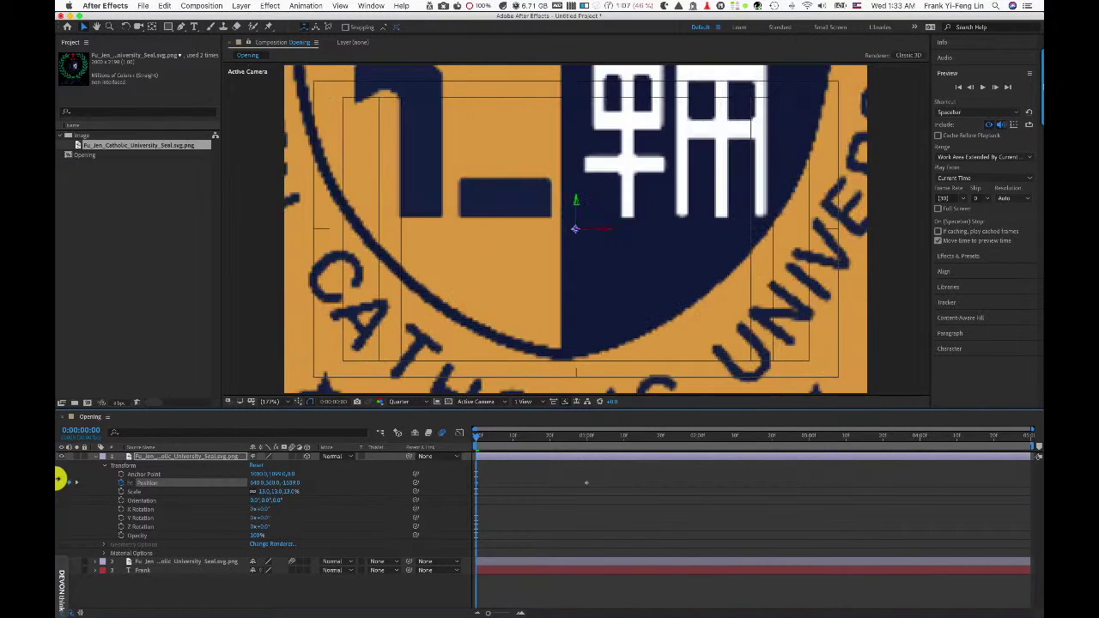
drag(289, 483, 192, 481)
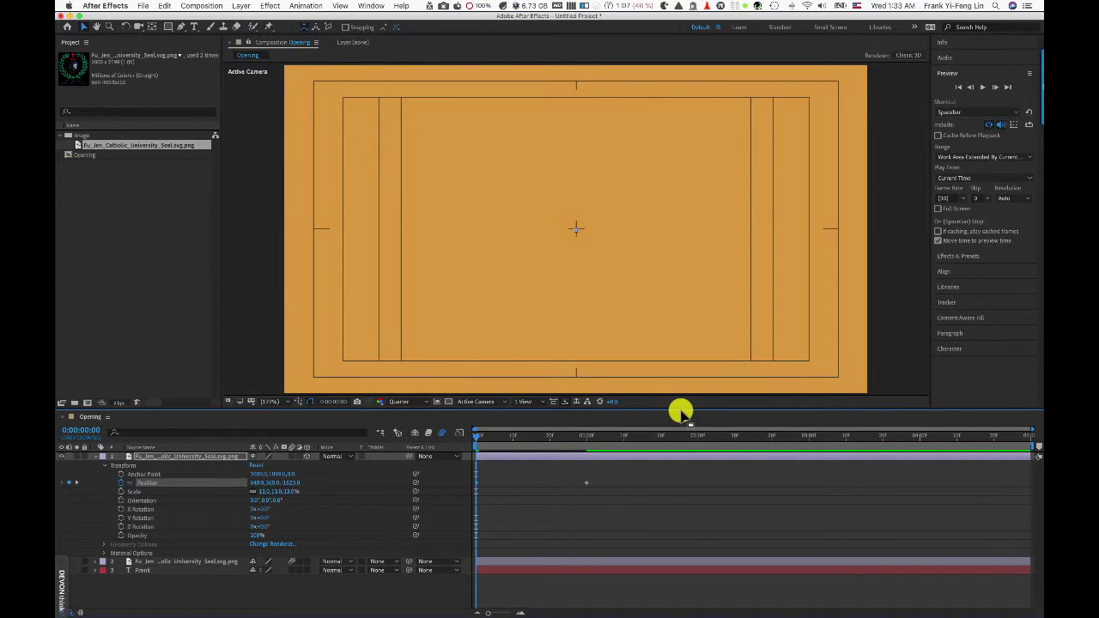
Preview the seal's Z-position zoom-out from the start, then scrub through it to 0:00:00:28
key(space)
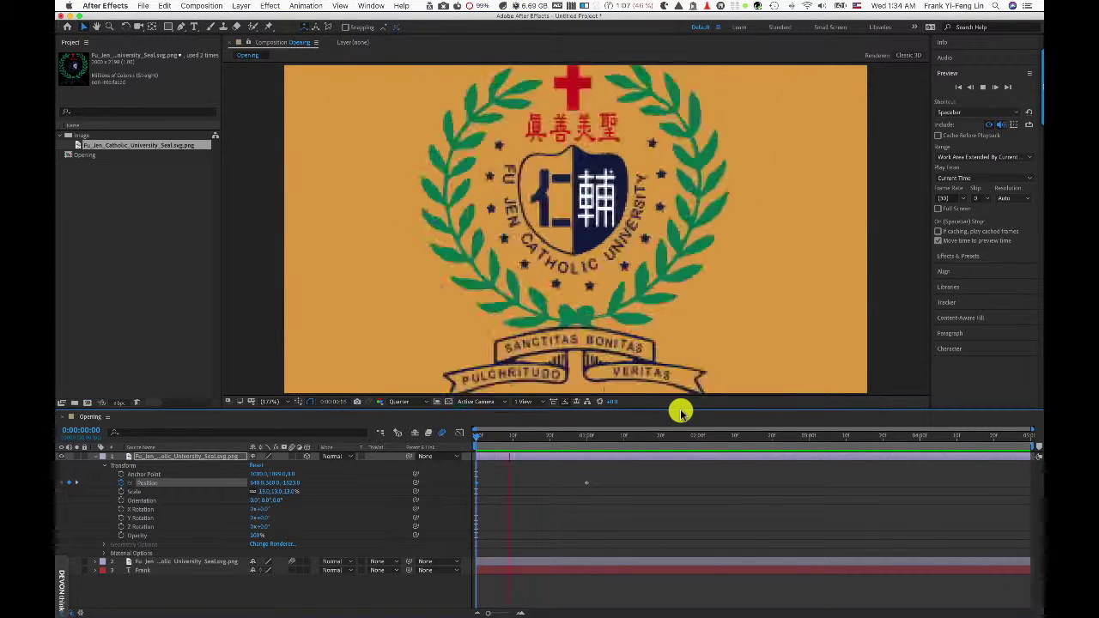
click(547, 439)
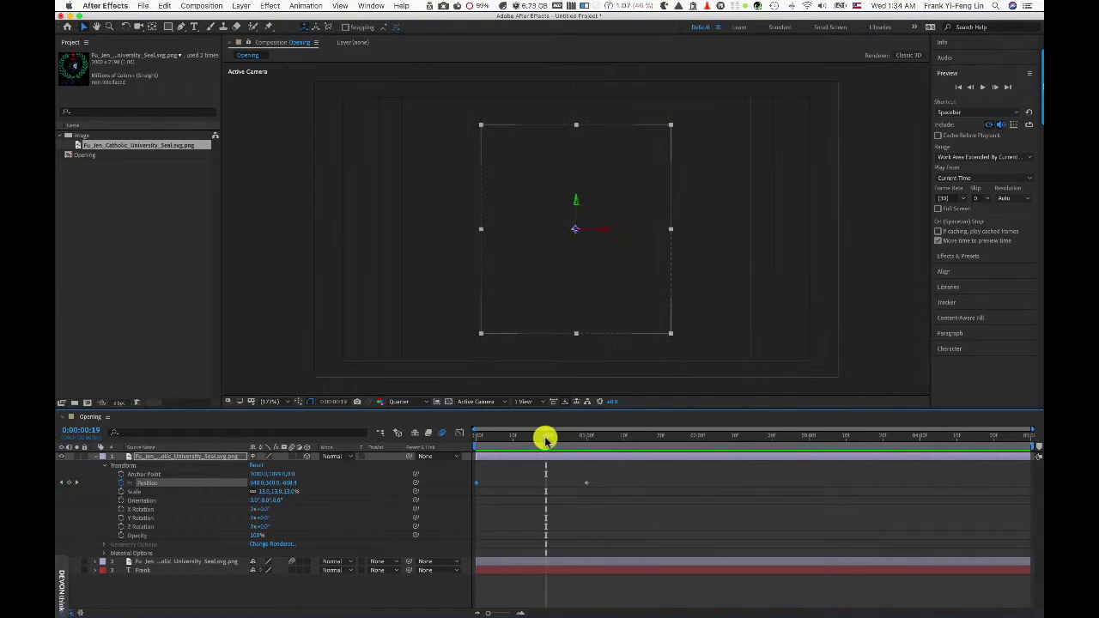
click(490, 438)
drag(503, 438, 580, 437)
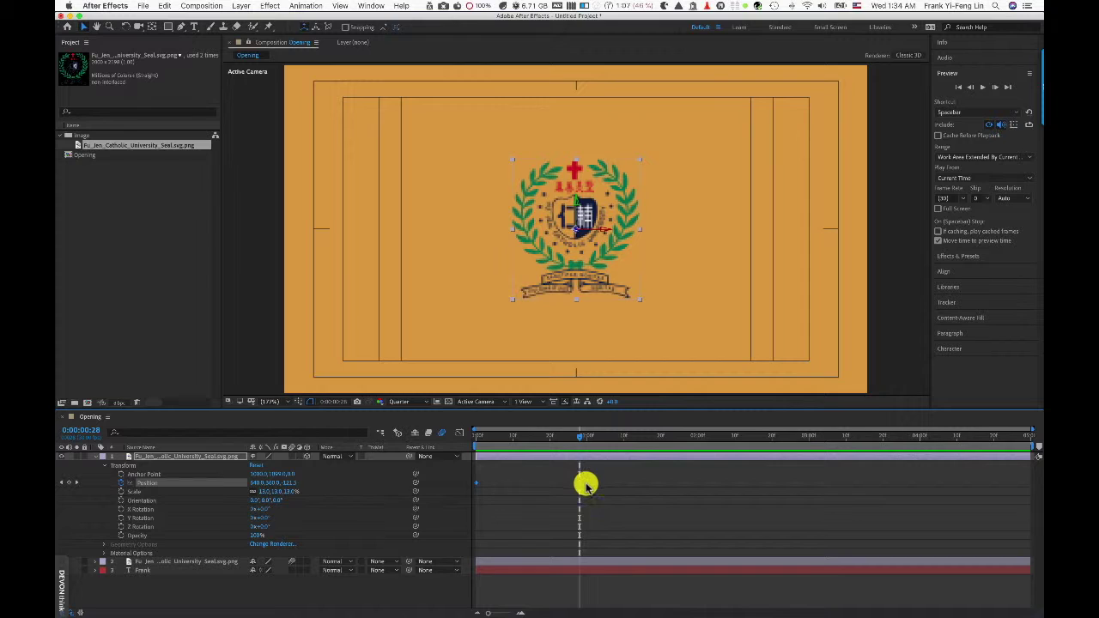
Apply Easy Ease In to the new seal's Position keyframe at 0:00:01:00
mouse_move(587, 487)
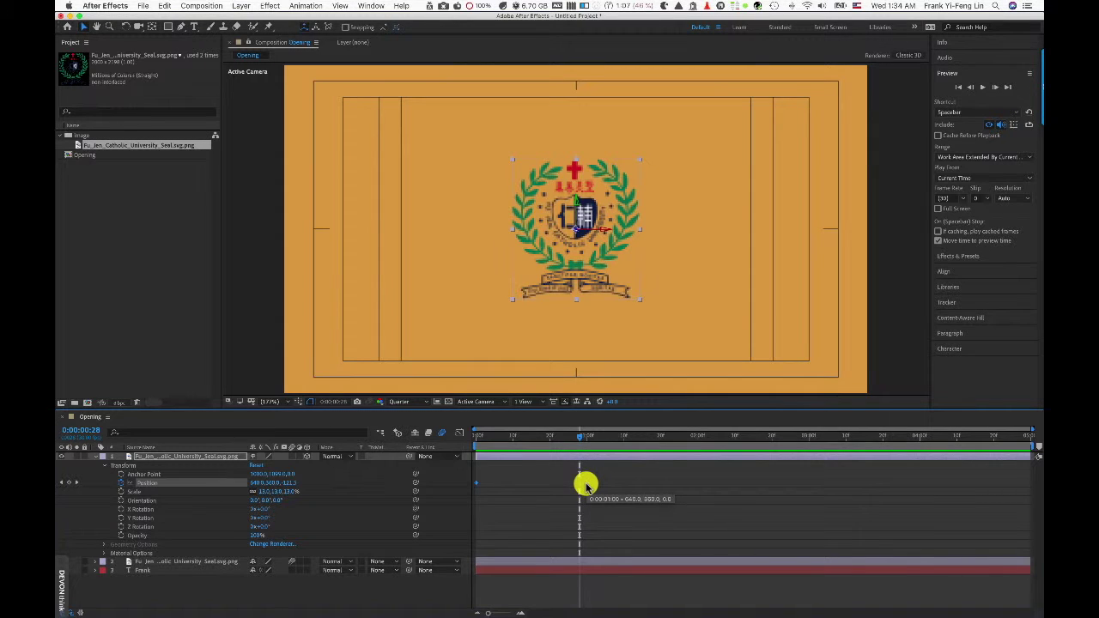
right_click(587, 487)
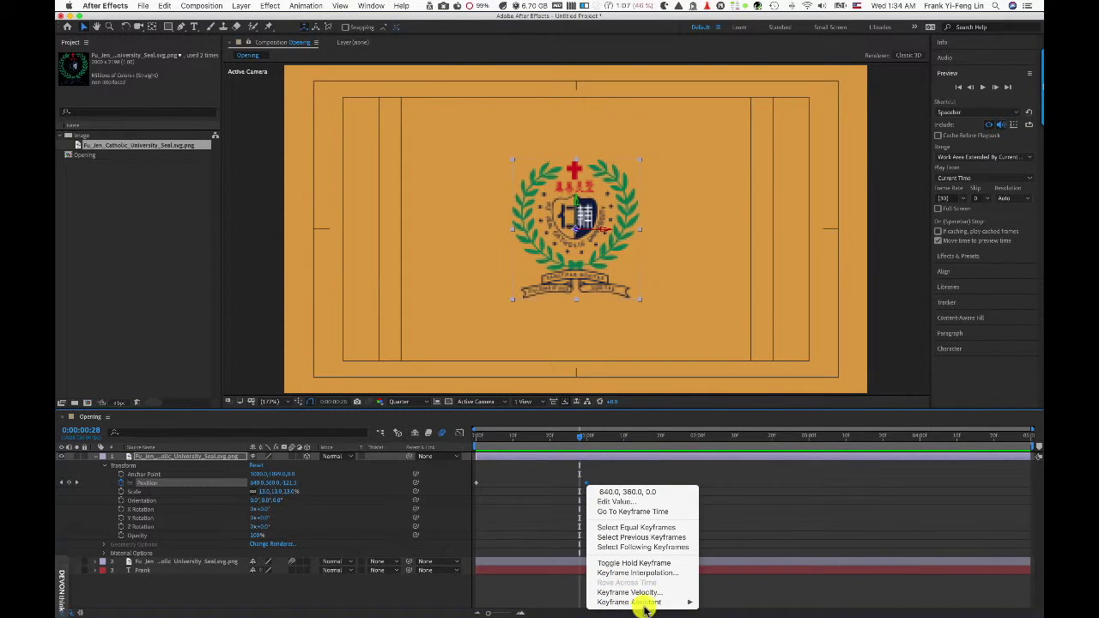
mouse_move(645, 605)
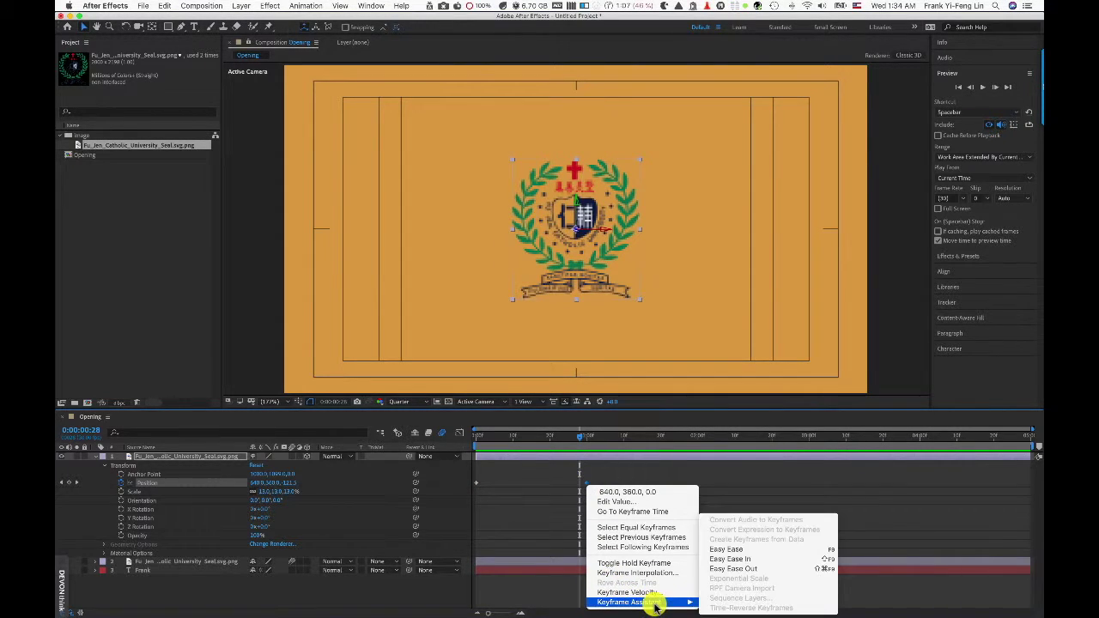
click(729, 559)
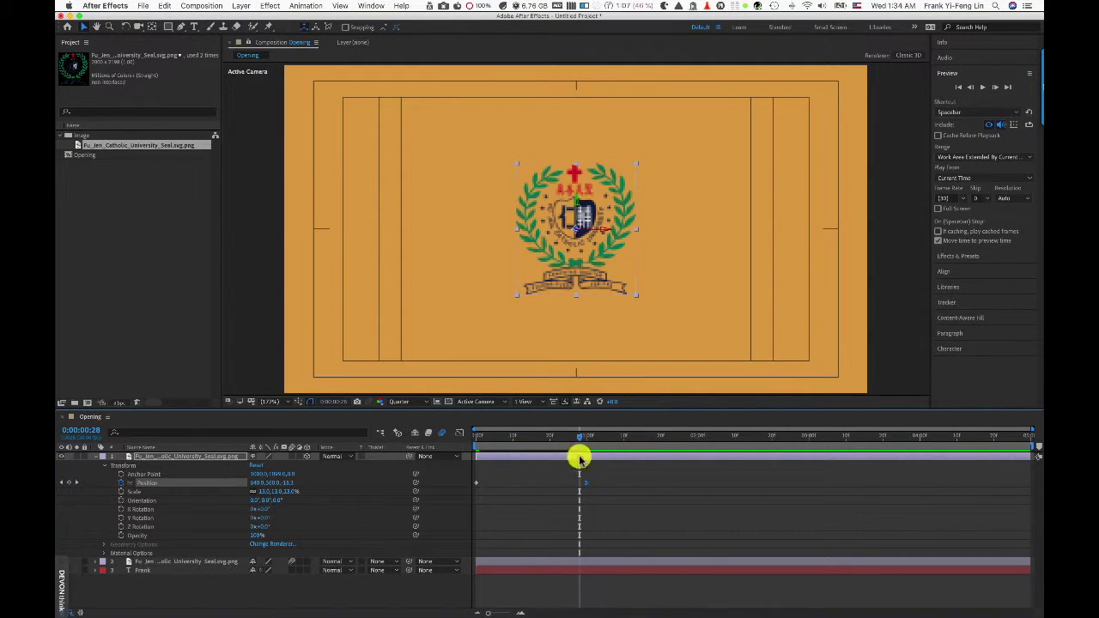
Replay the eased zoom-out from 0:00:00:00 and stop the preview
drag(579, 437, 472, 436)
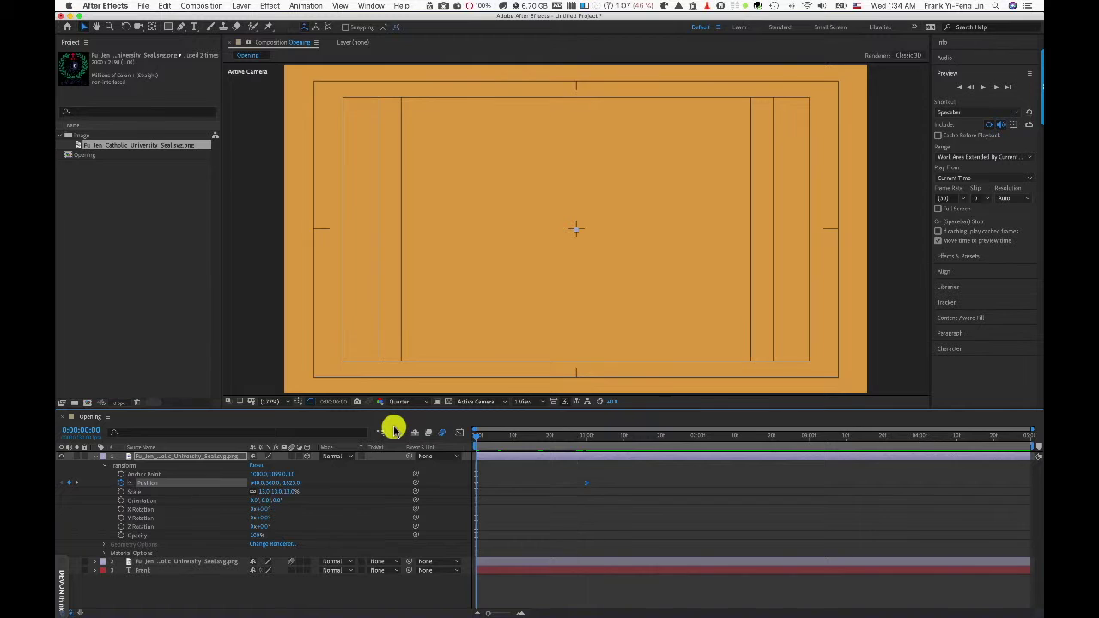
key(space)
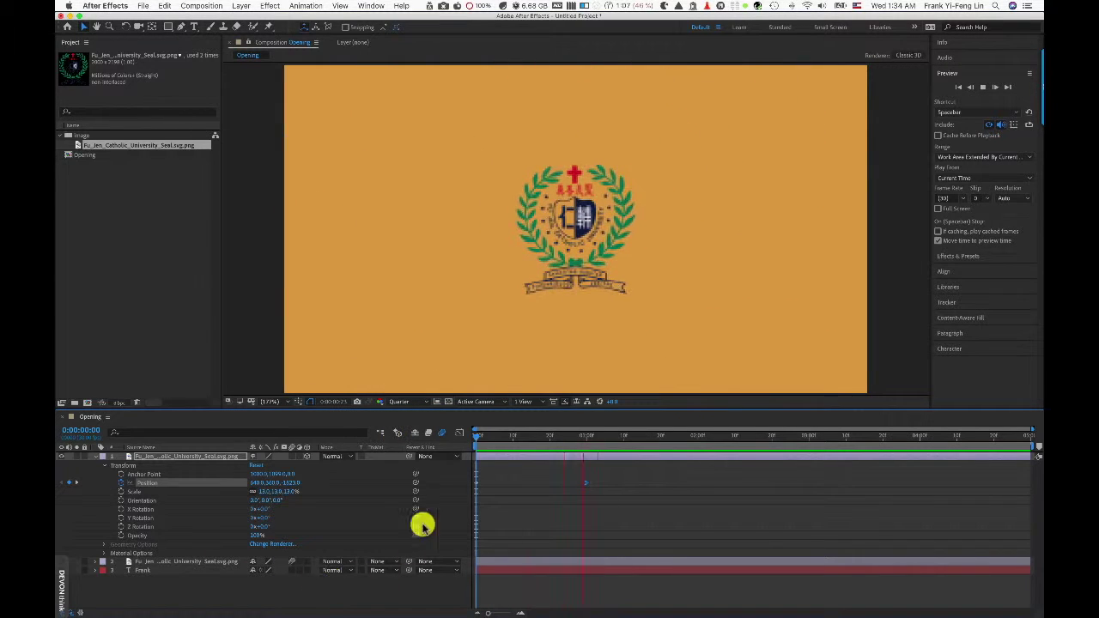
click(504, 442)
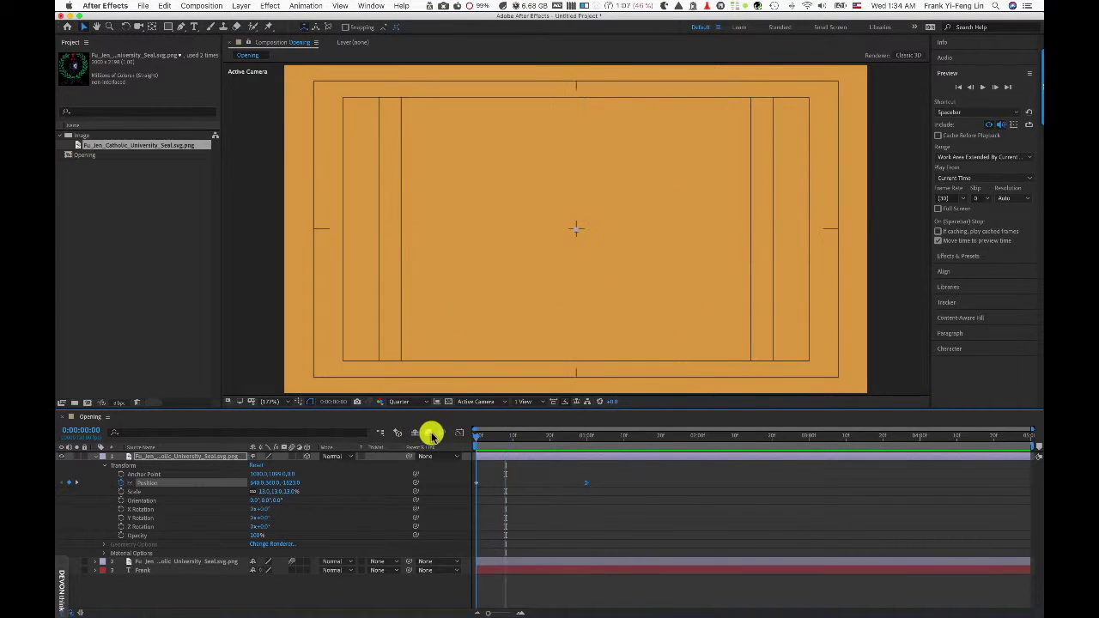
Collapse the new seal layer's properties and add a null object to the Opening composition
click(95, 457)
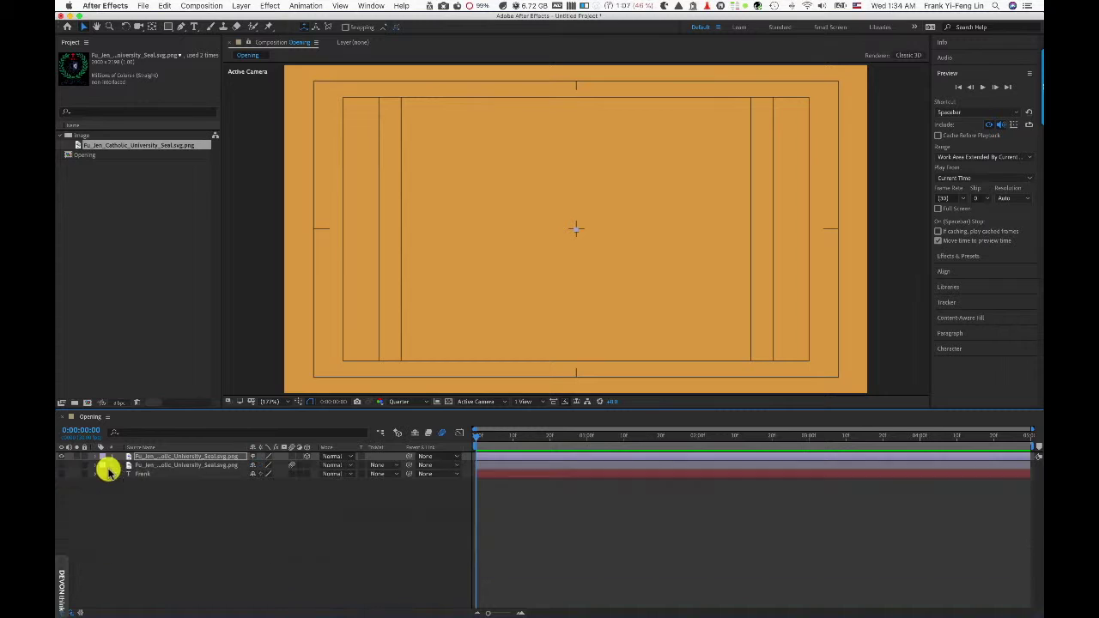
click(241, 7)
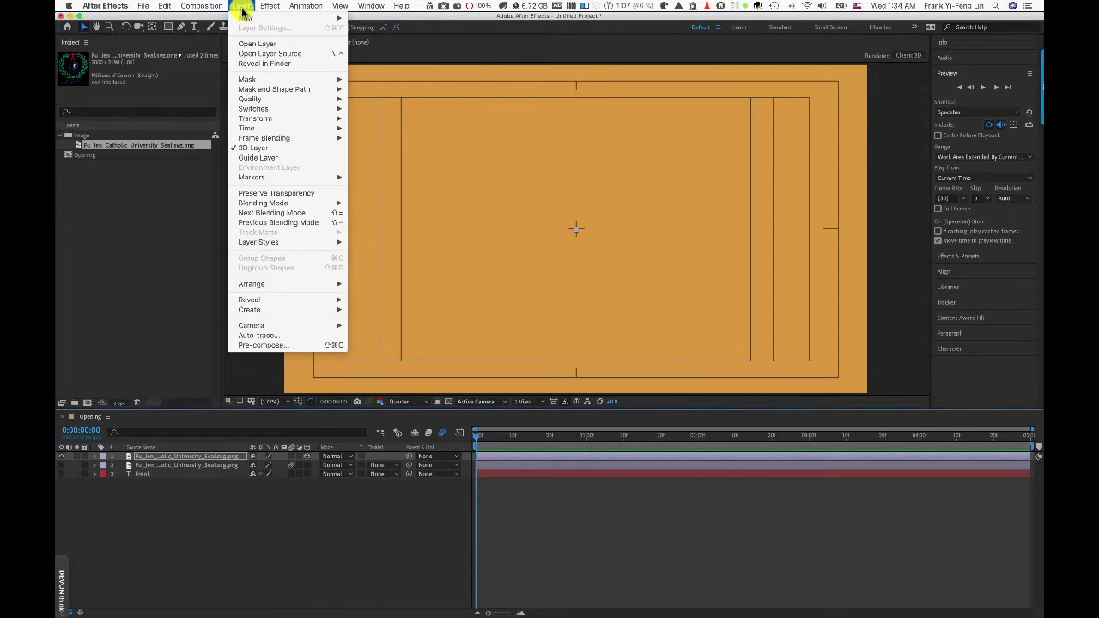
mouse_move(246, 17)
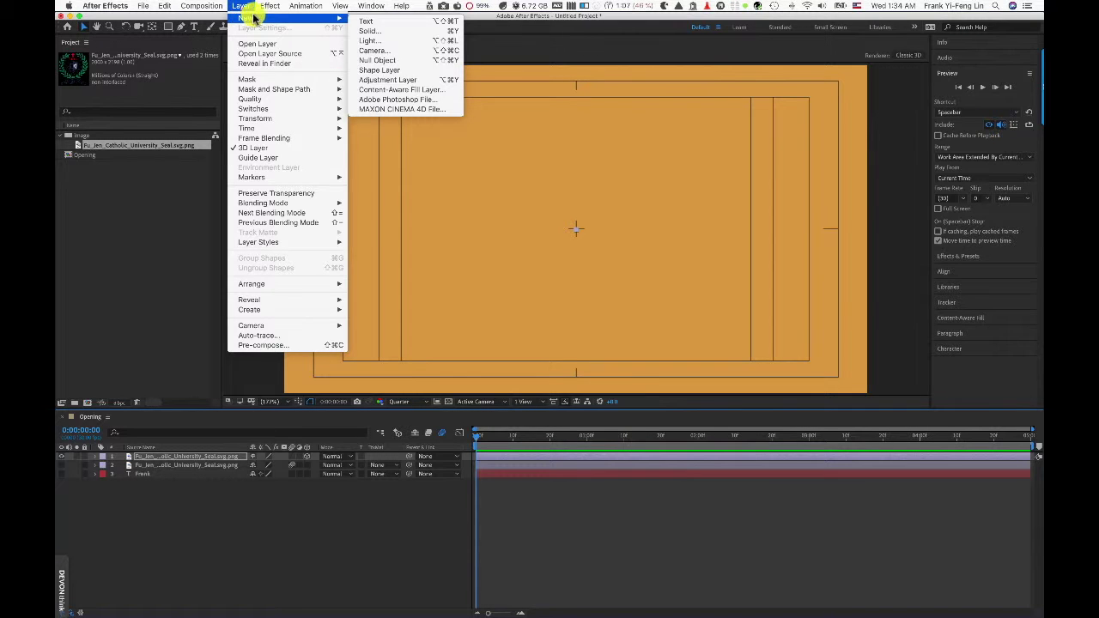
click(405, 60)
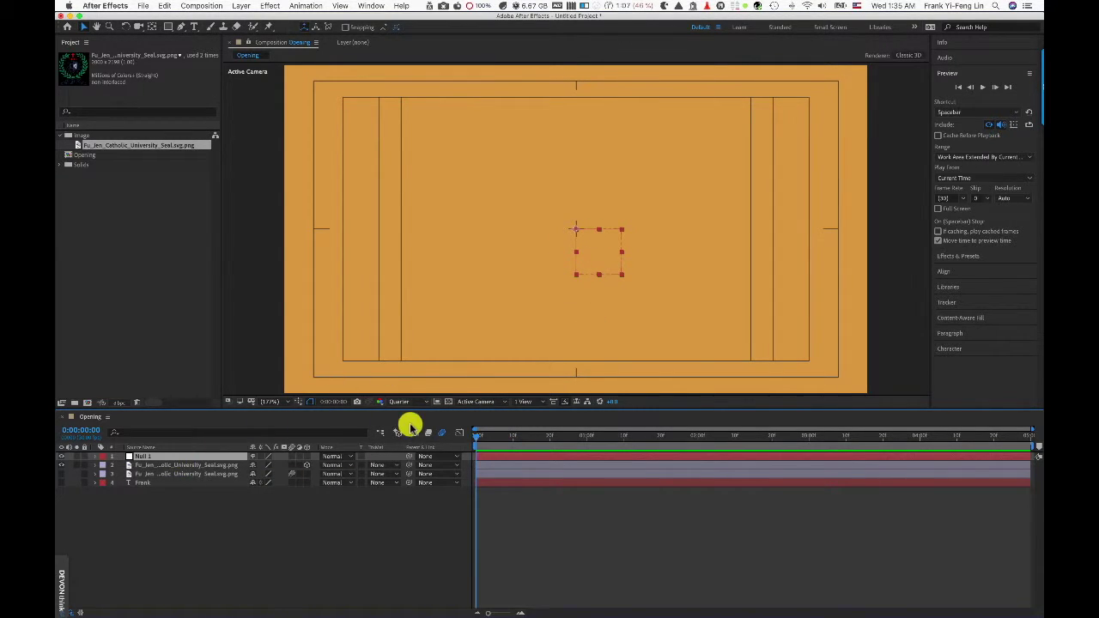
Reveal the 3D seal's Position keyframes, review the motion up to 0:00:01:00, and return to 0:00:00:00
click(182, 466)
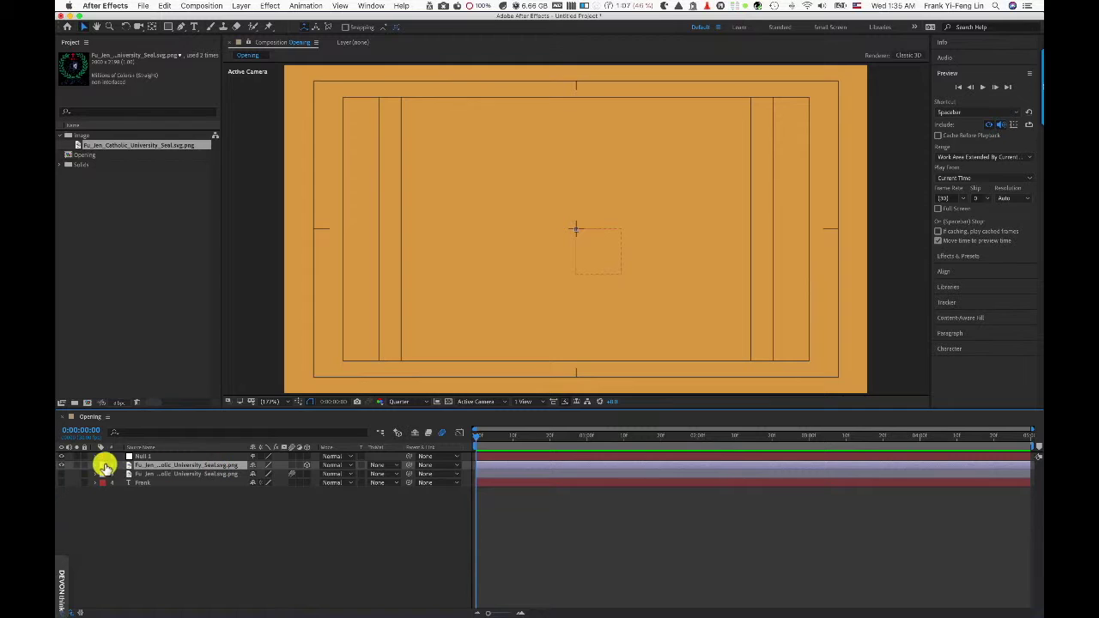
key(p)
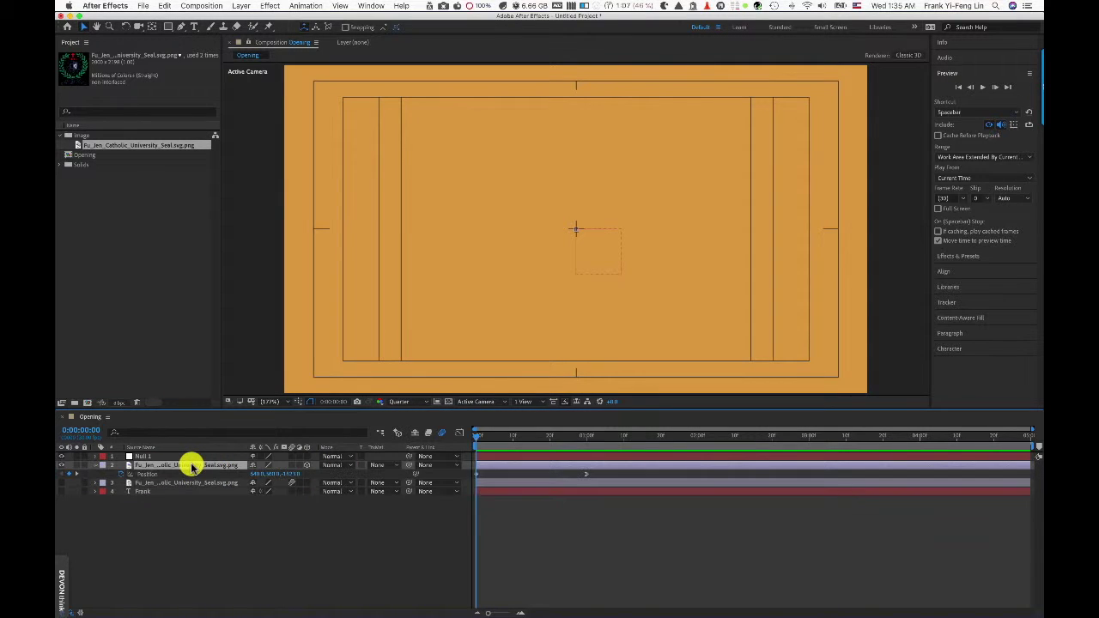
click(78, 475)
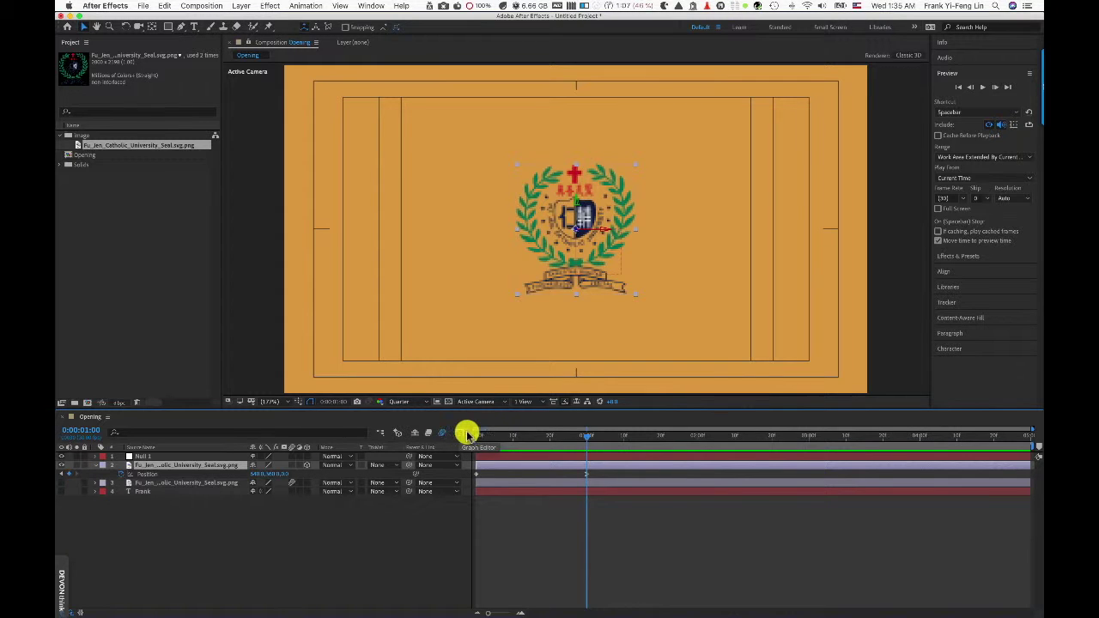
drag(486, 434, 535, 438)
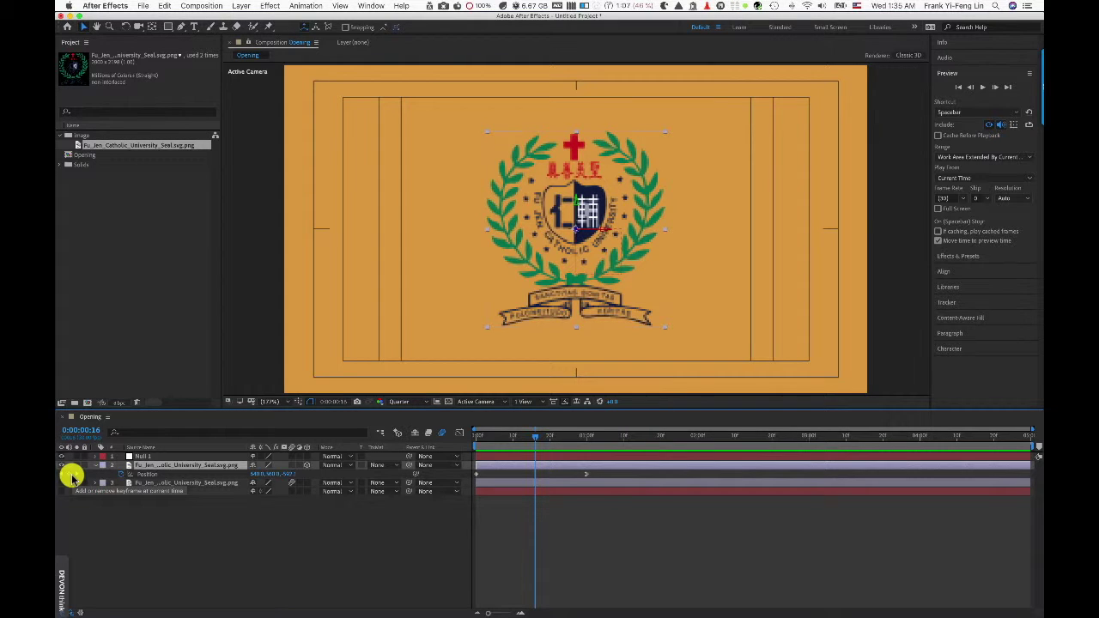
click(76, 478)
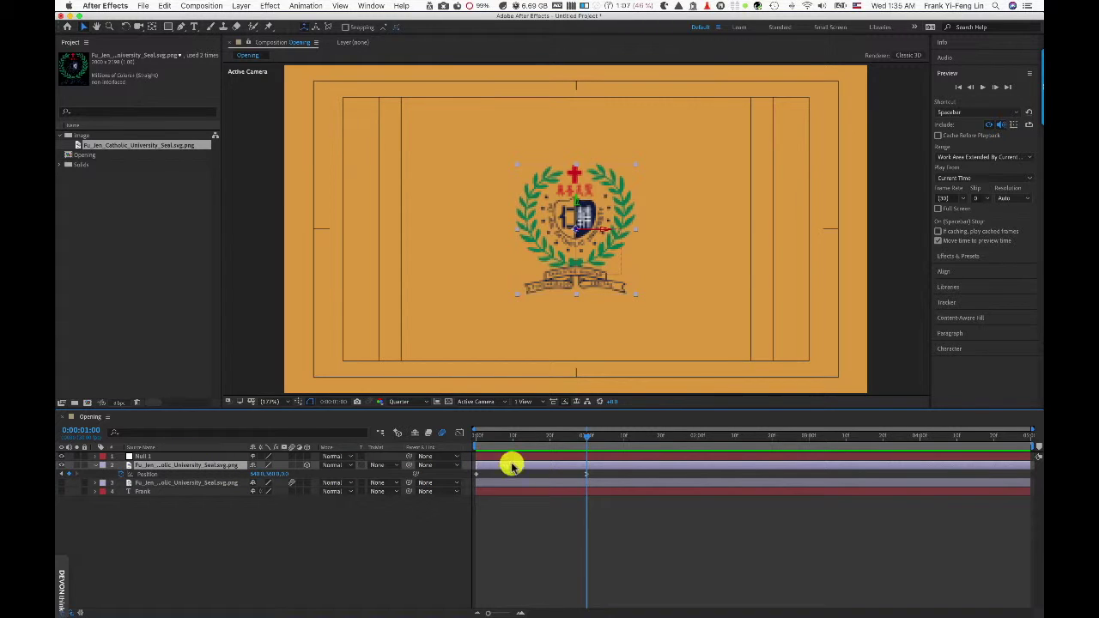
drag(496, 437, 464, 438)
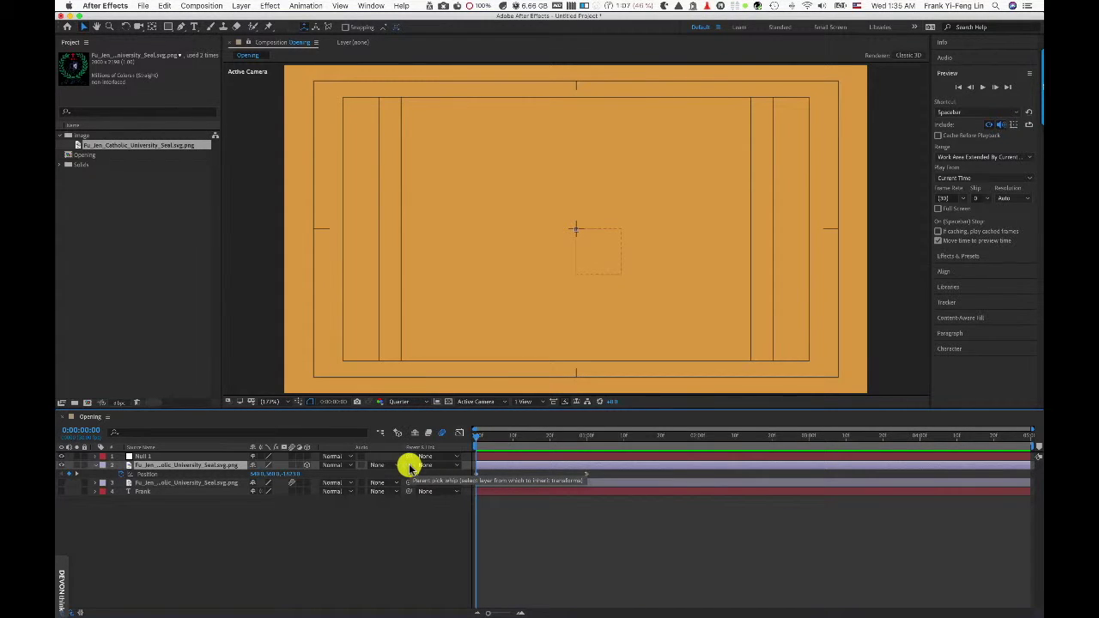
Parent the 3D seal layer to the Null 1 layer
drag(409, 466, 177, 458)
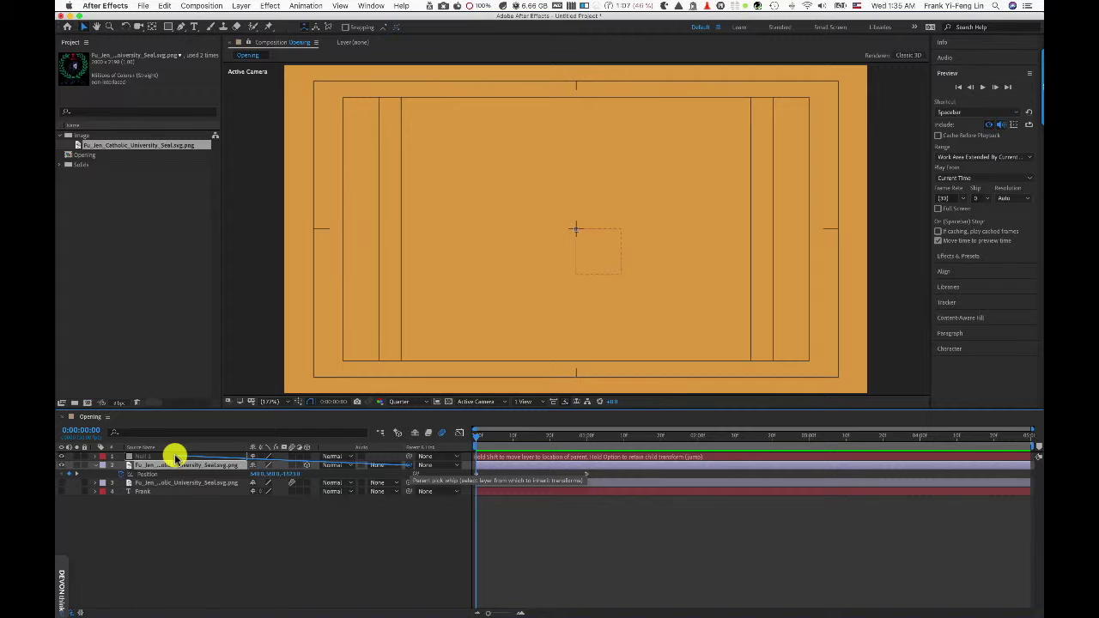
drag(176, 458, 176, 457)
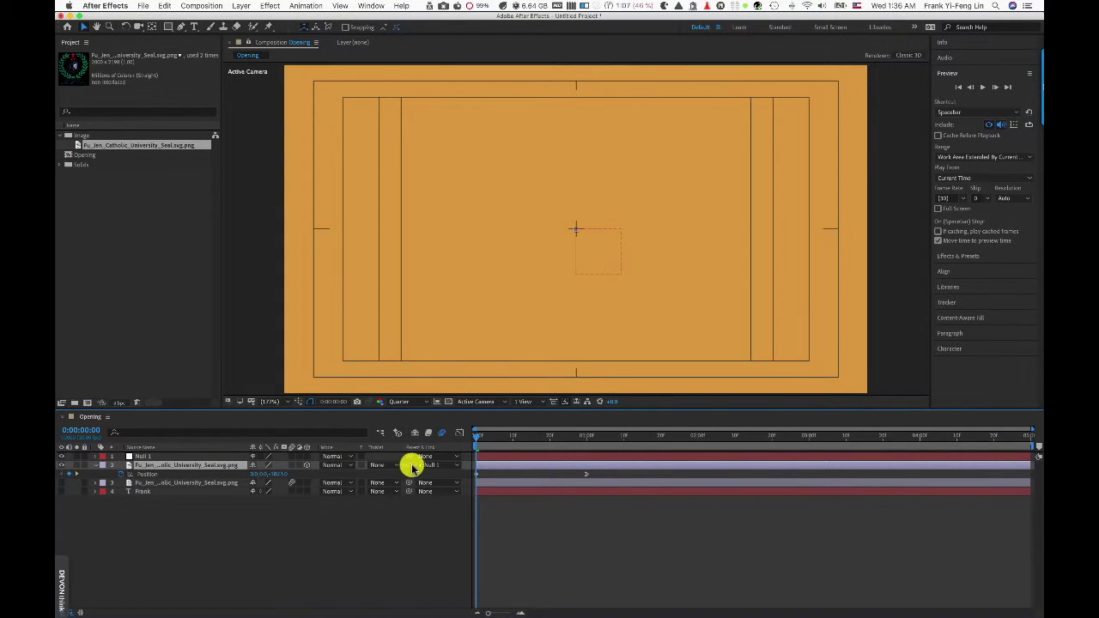
drag(429, 466, 183, 459)
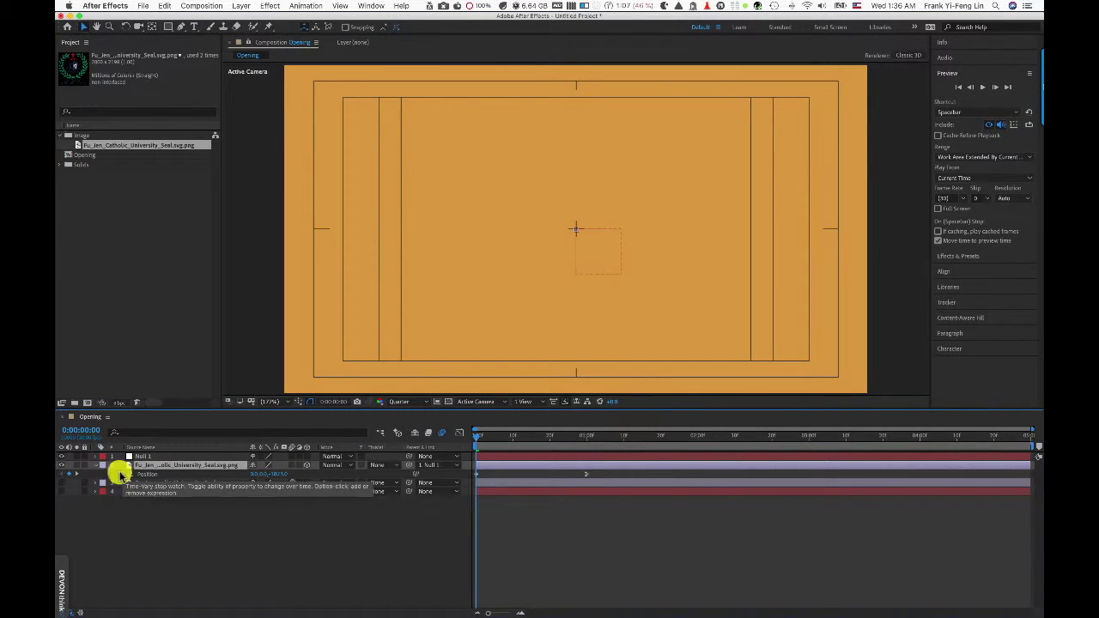
Reveal Null 1's Transform properties and set a starting Position keyframe at 0:00:00:00
click(94, 457)
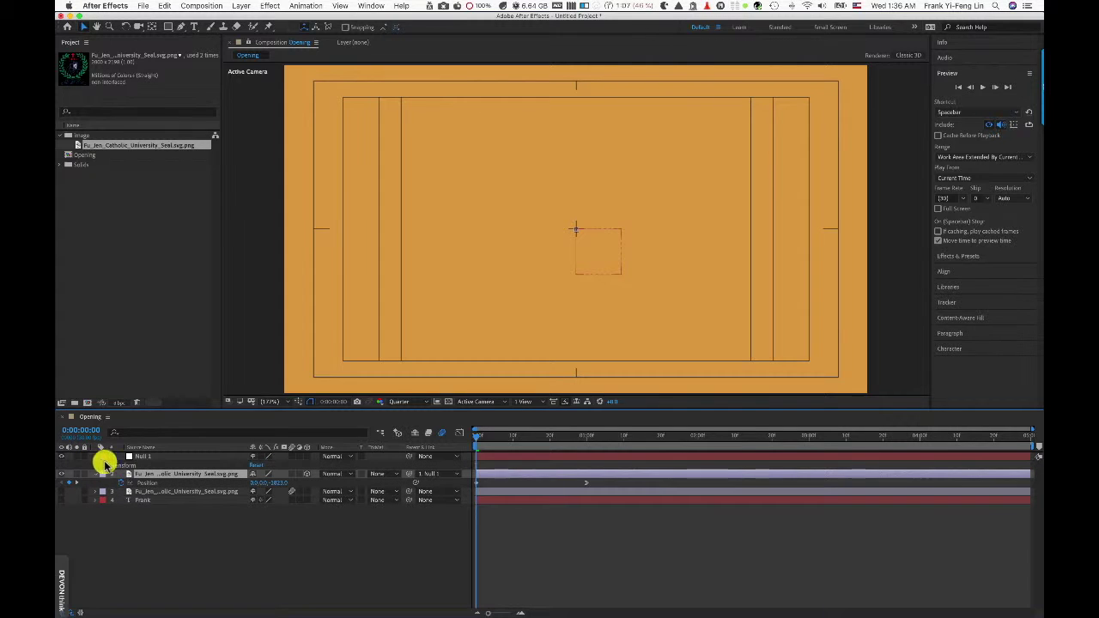
click(105, 467)
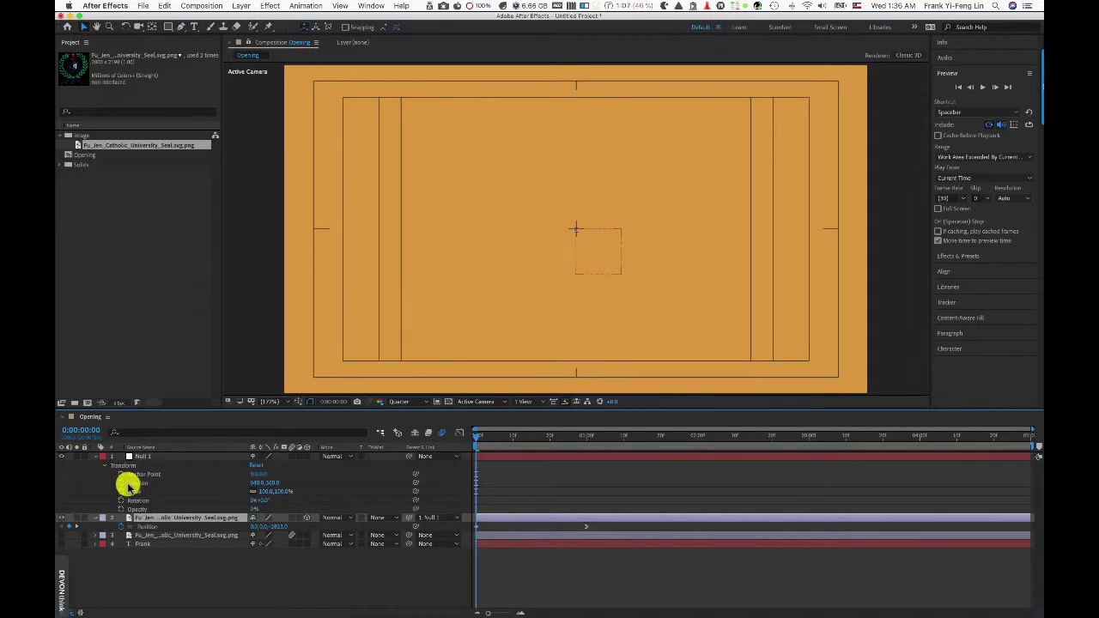
click(122, 484)
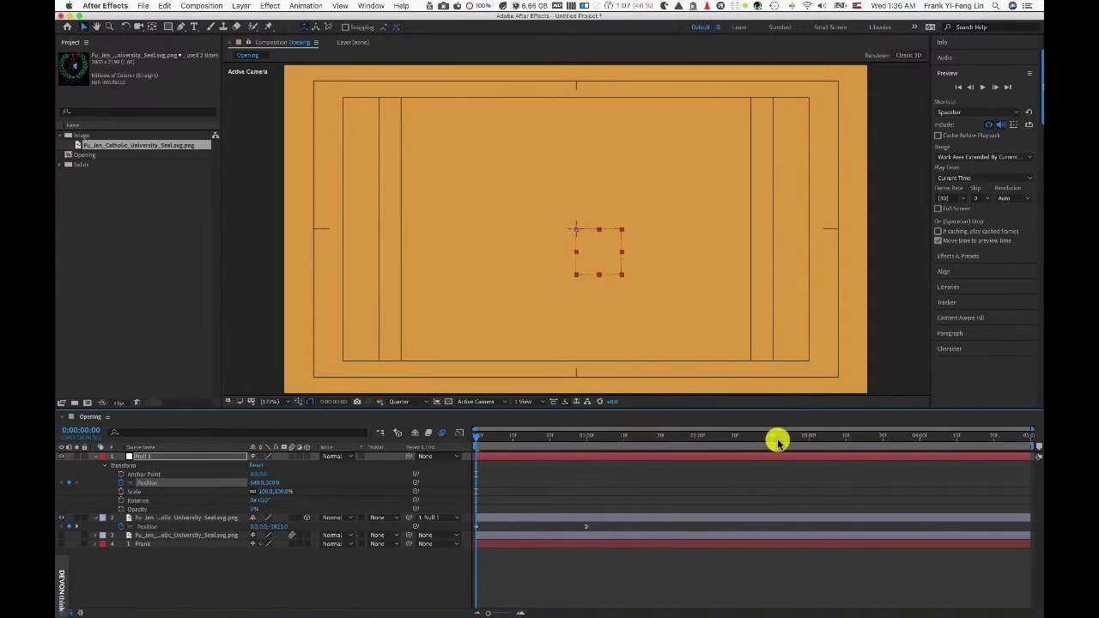
Move the current time to 0:00:04:29 and make Null 1 a 3D layer
click(782, 438)
drag(825, 441, 1038, 450)
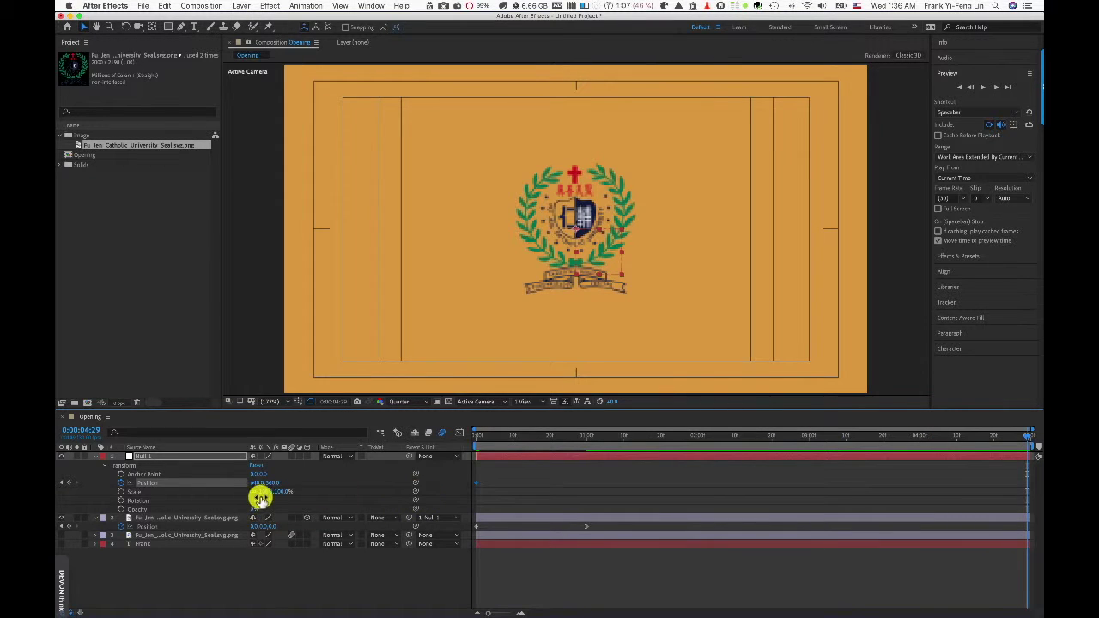
drag(273, 487, 257, 478)
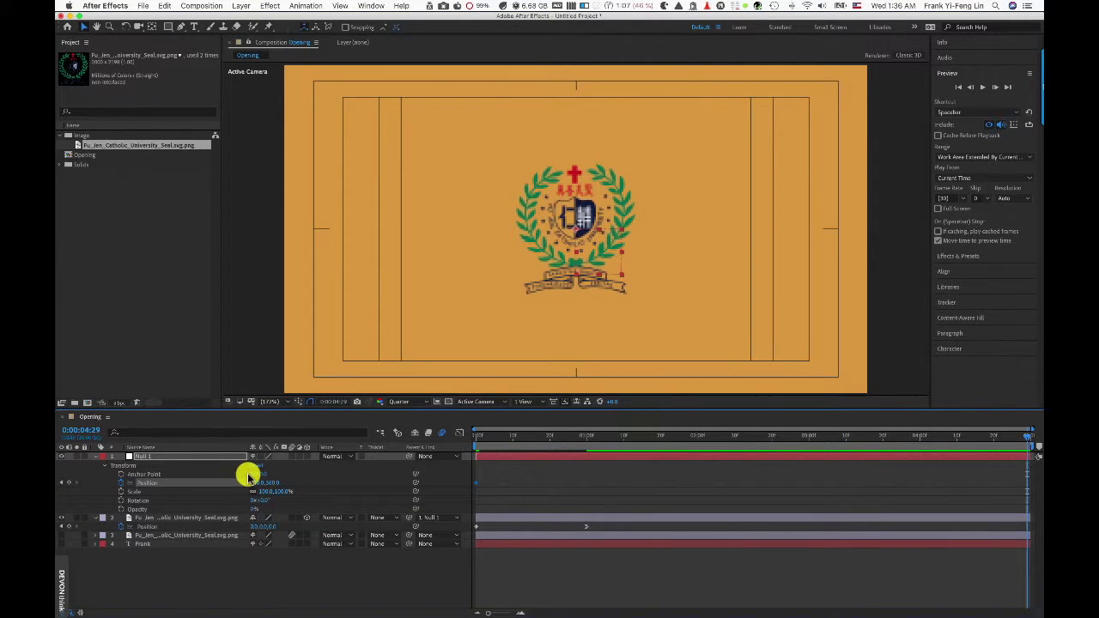
drag(423, 514, 322, 463)
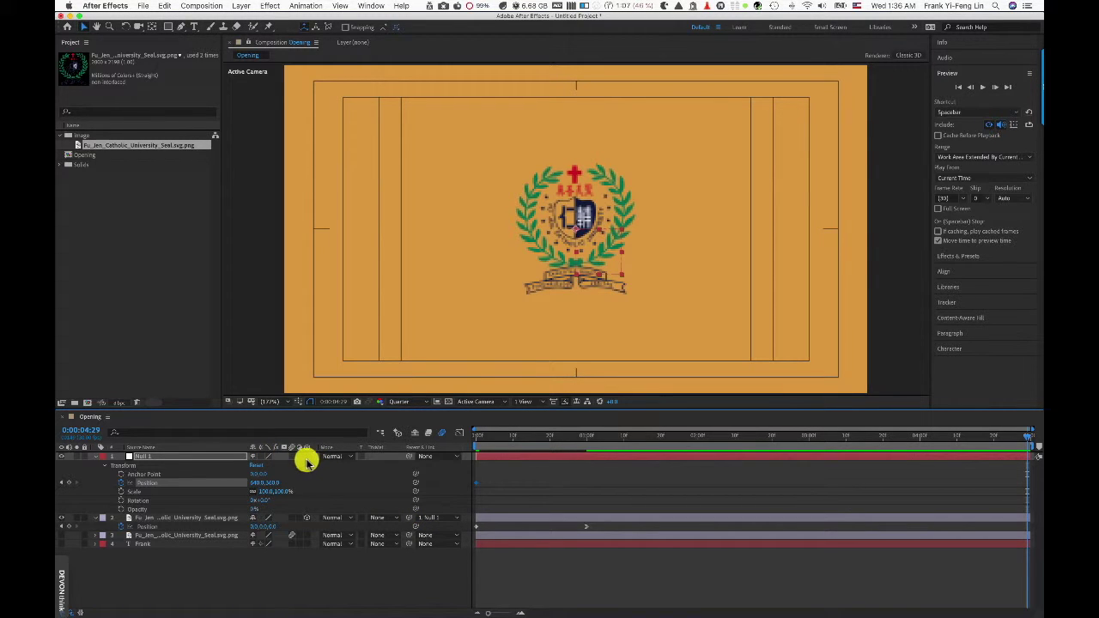
click(307, 458)
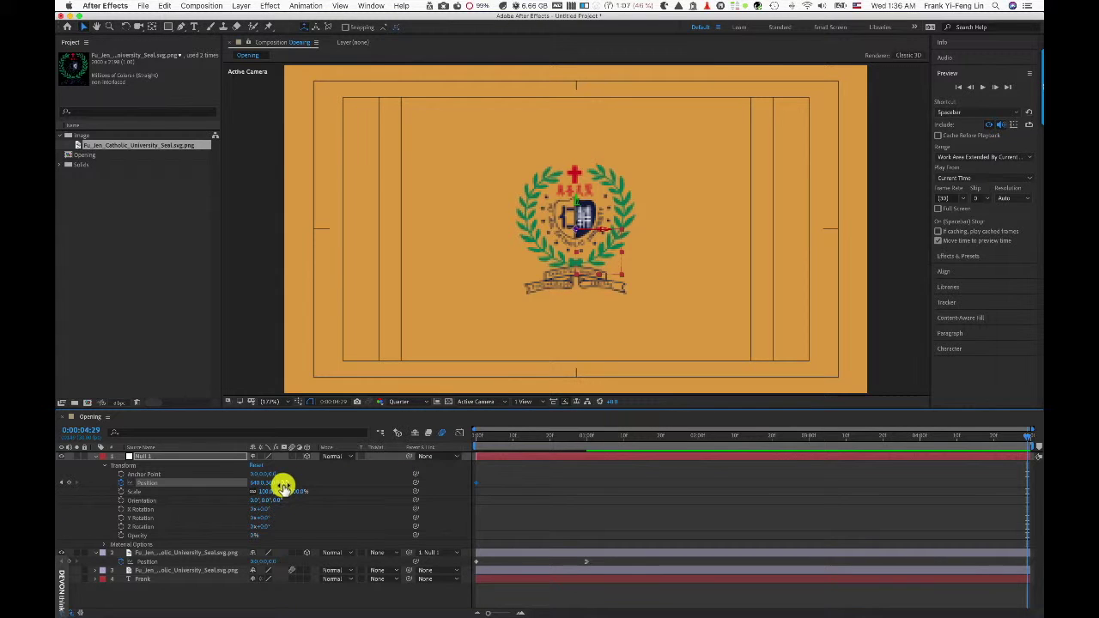
Try pulling Null 1's Z position to -1791 at 0:00:04:29 so the seal moves toward the viewer
drag(278, 485, 172, 483)
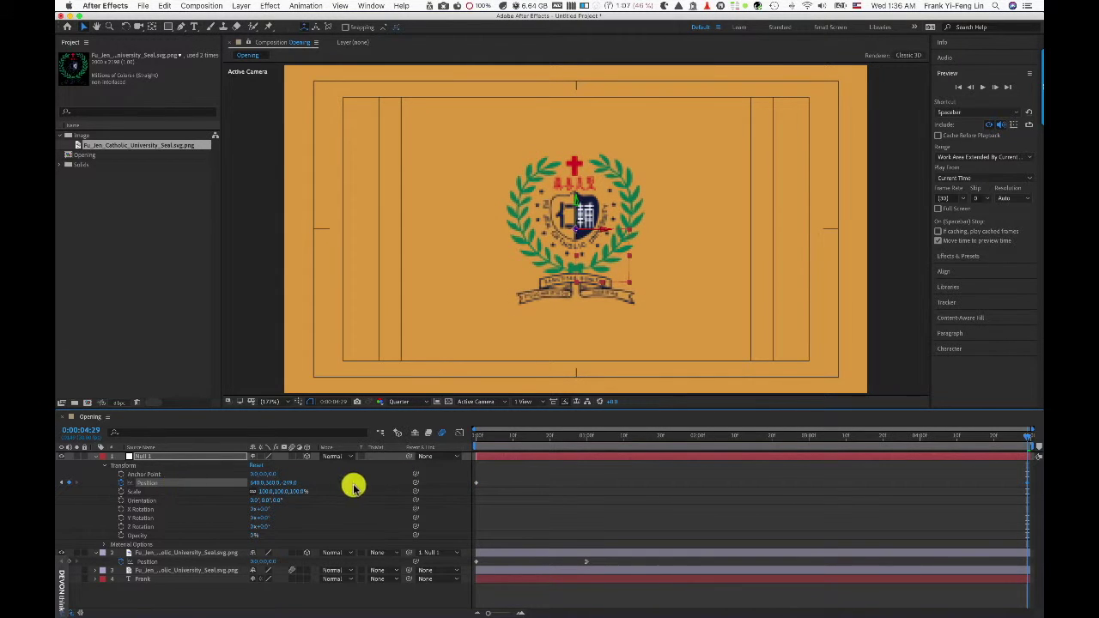
drag(296, 484, 115, 473)
drag(293, 487, 103, 472)
drag(278, 486, 137, 481)
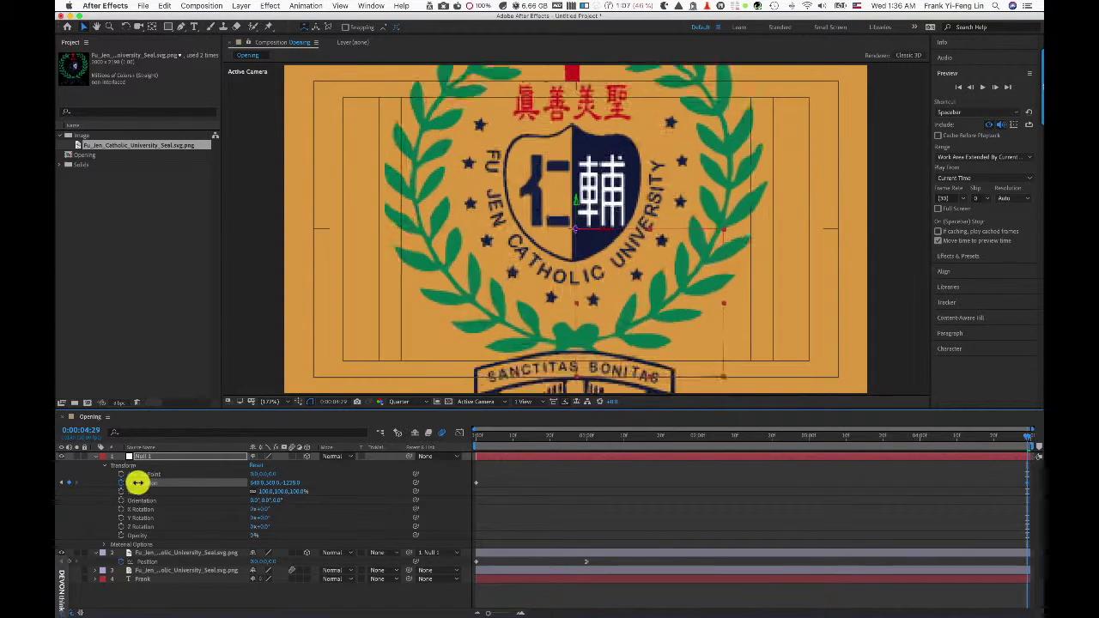
drag(270, 481, 165, 482)
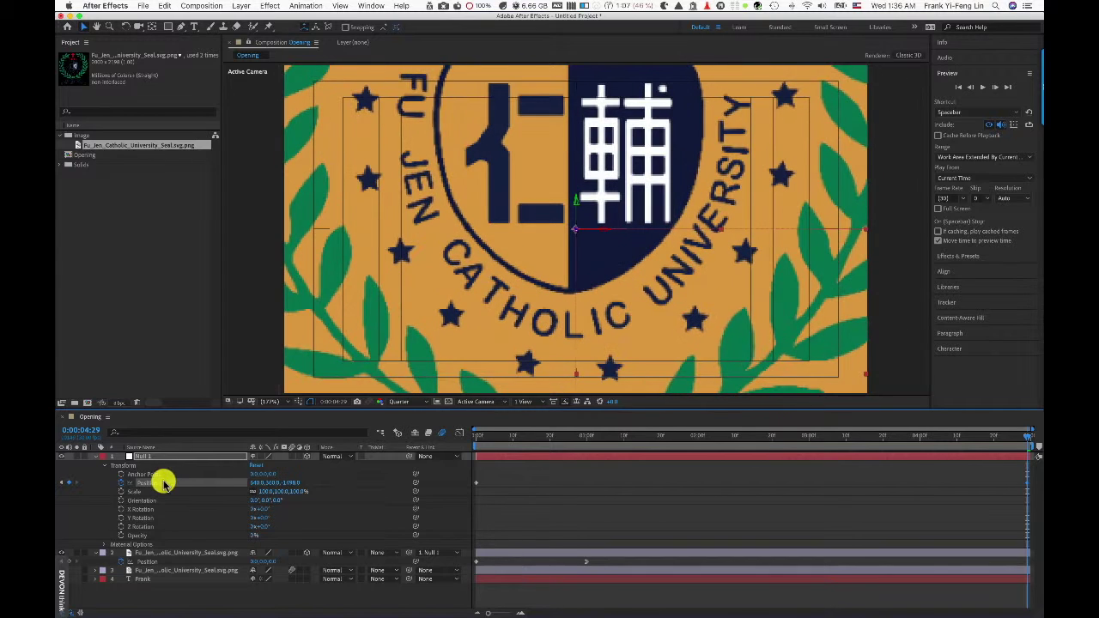
drag(292, 484, 150, 480)
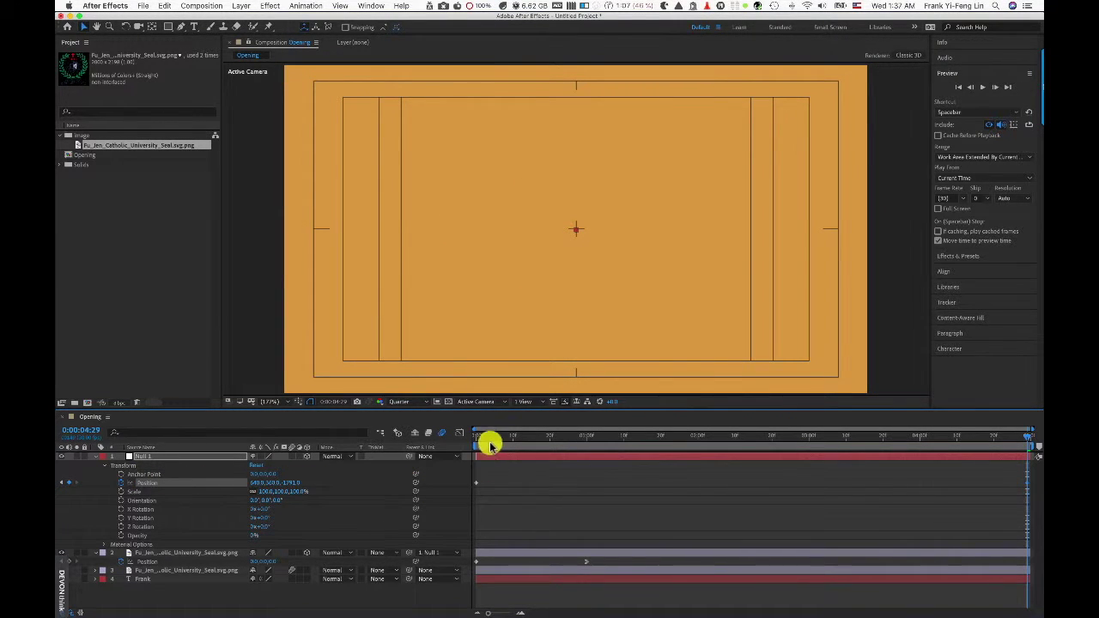
Scrub the combined seal and null motion, preview it from 0:00:00:00, and stop at 0:00:00:27
drag(486, 437, 462, 433)
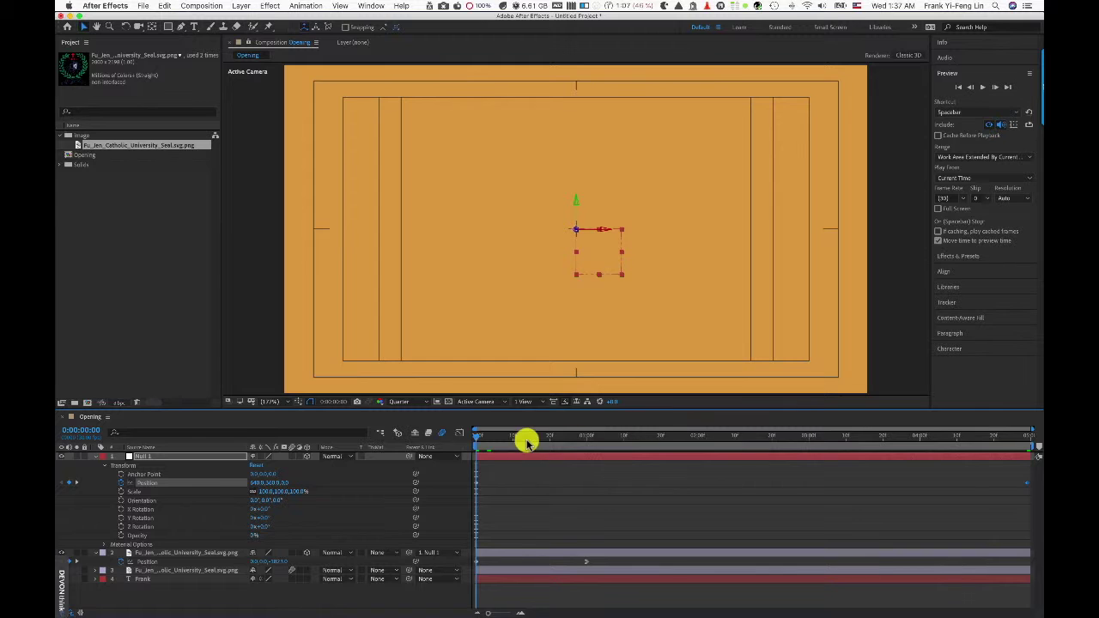
drag(478, 438, 575, 439)
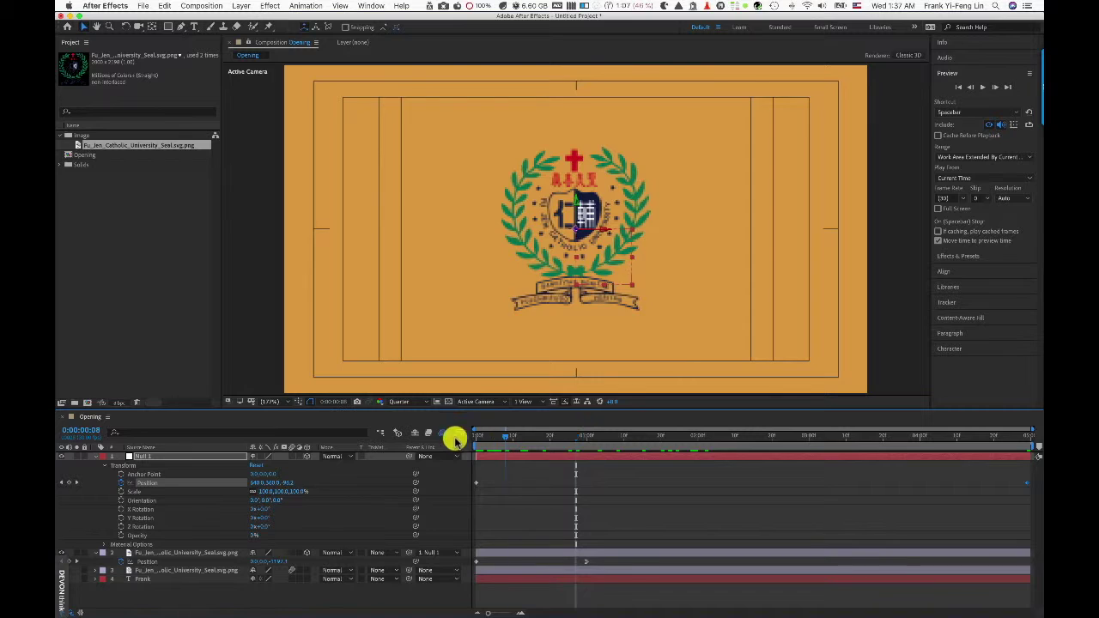
key(Home)
key(space)
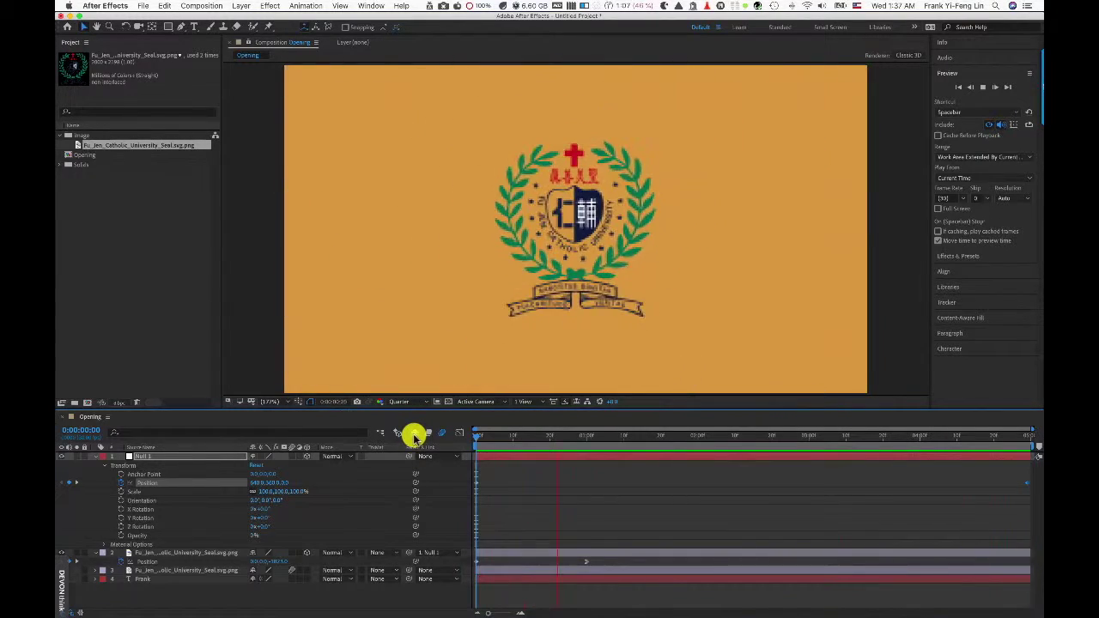
click(625, 438)
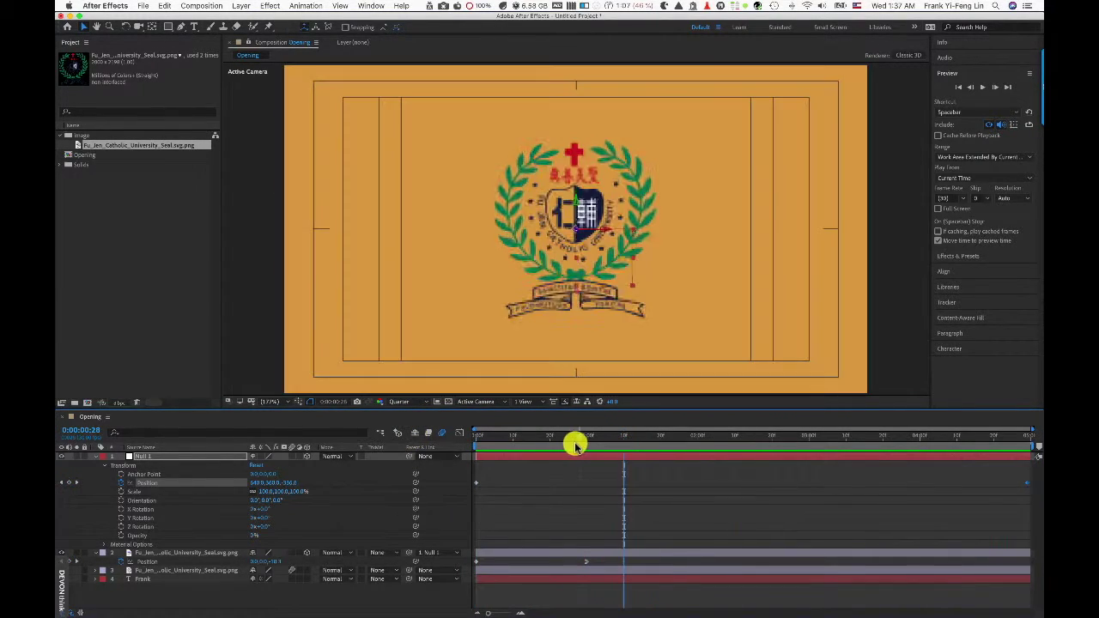
click(573, 439)
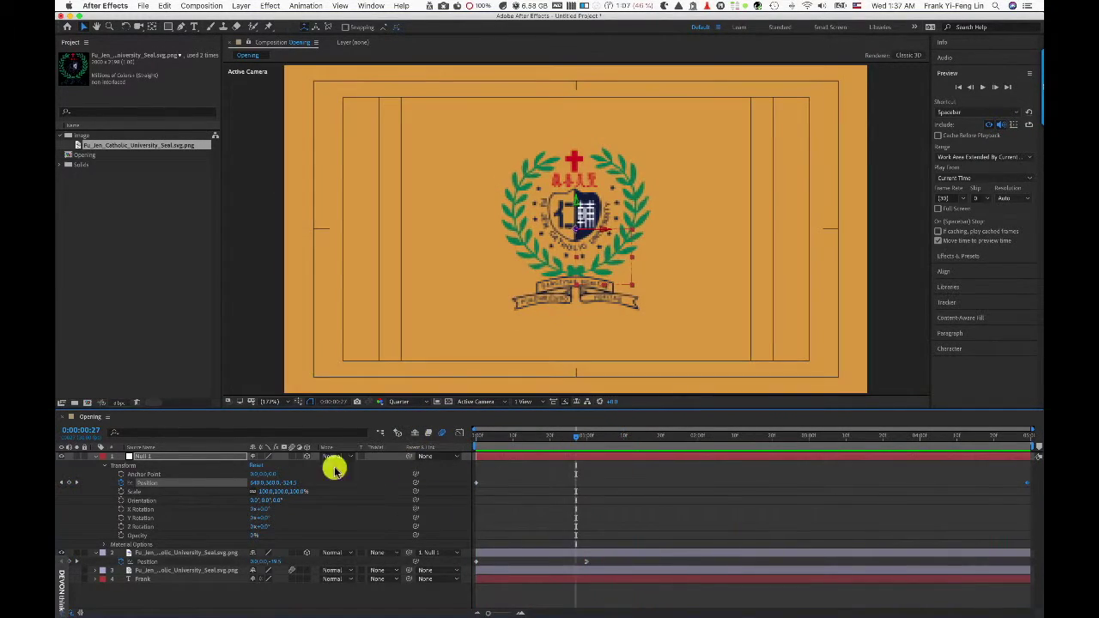
At Null 1's 0:00:04:29 Position keyframe, reset Z to 0 and pull it moderately negative for a gentler push-in
click(76, 483)
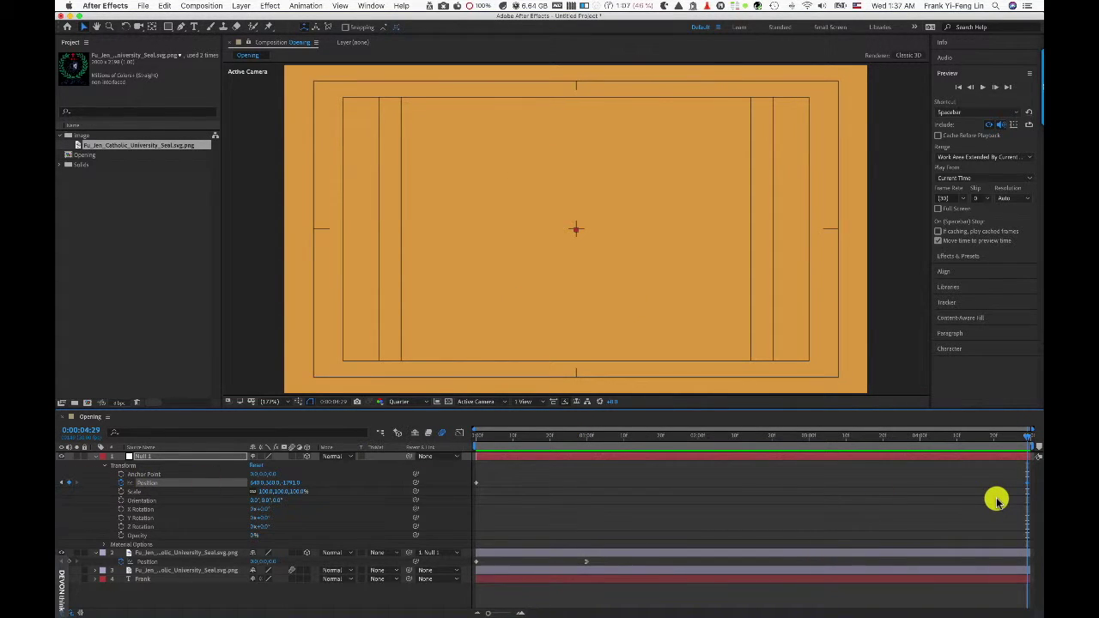
click(292, 484)
drag(589, 447, 1039, 481)
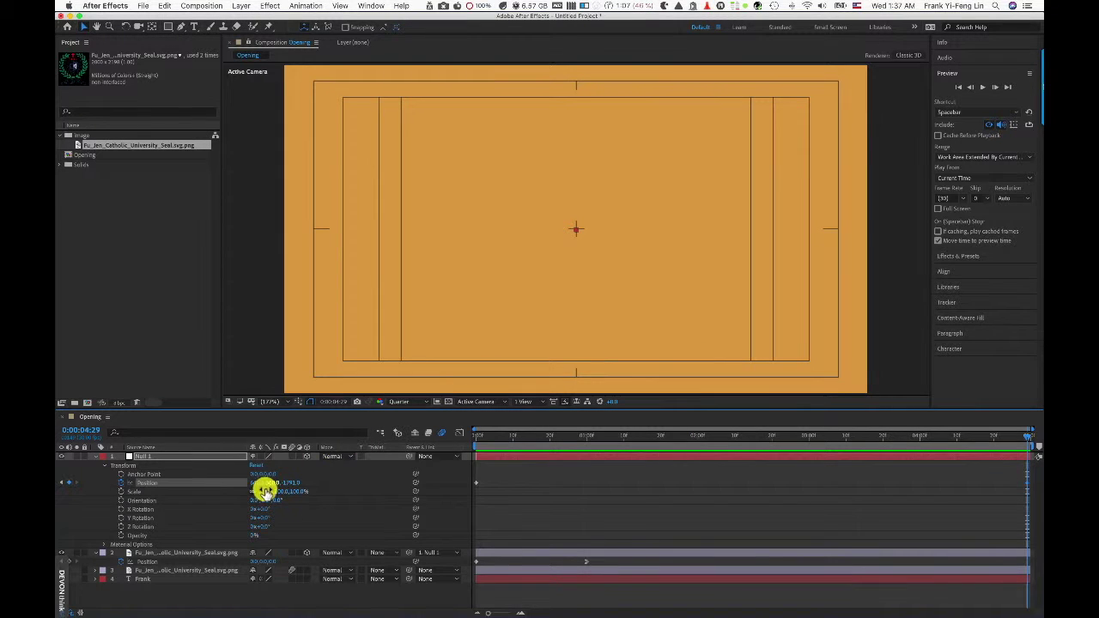
drag(293, 486, 237, 486)
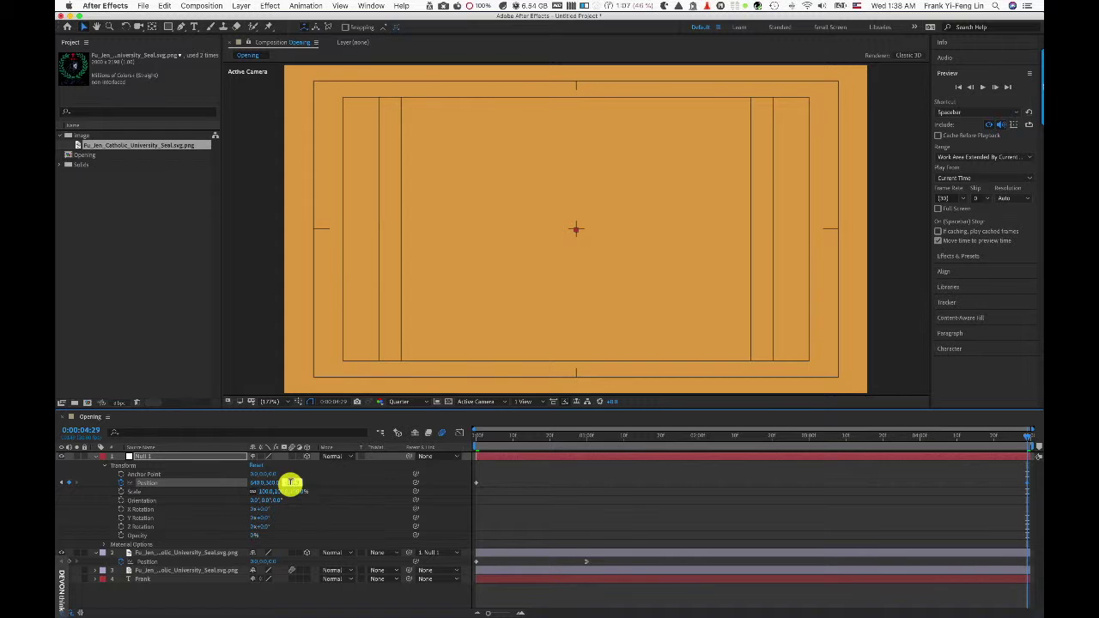
key(Return)
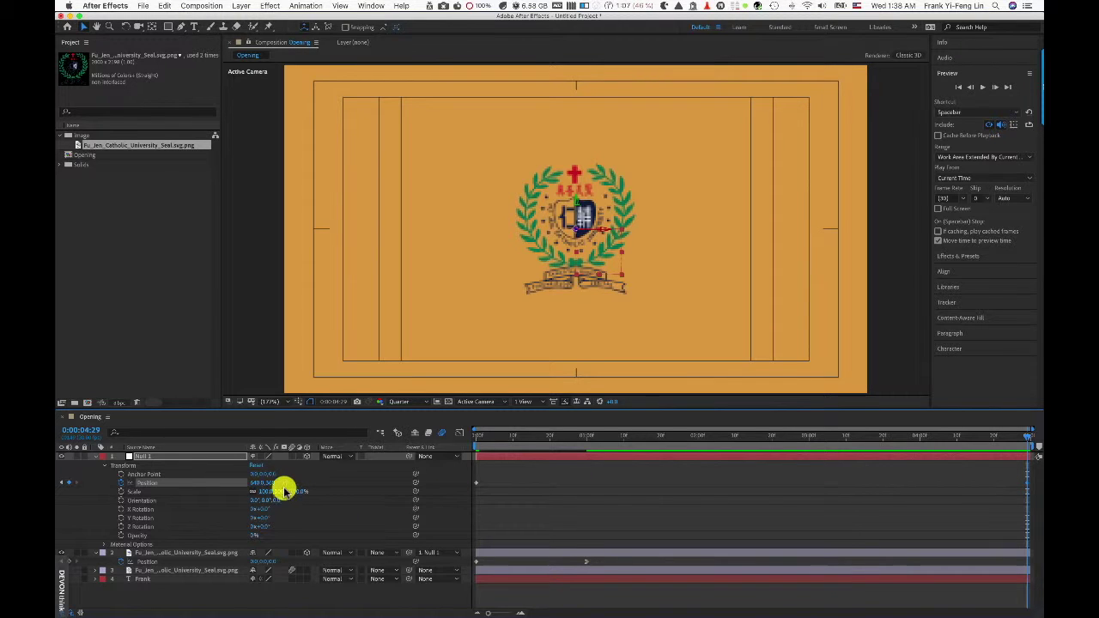
drag(285, 484, 122, 473)
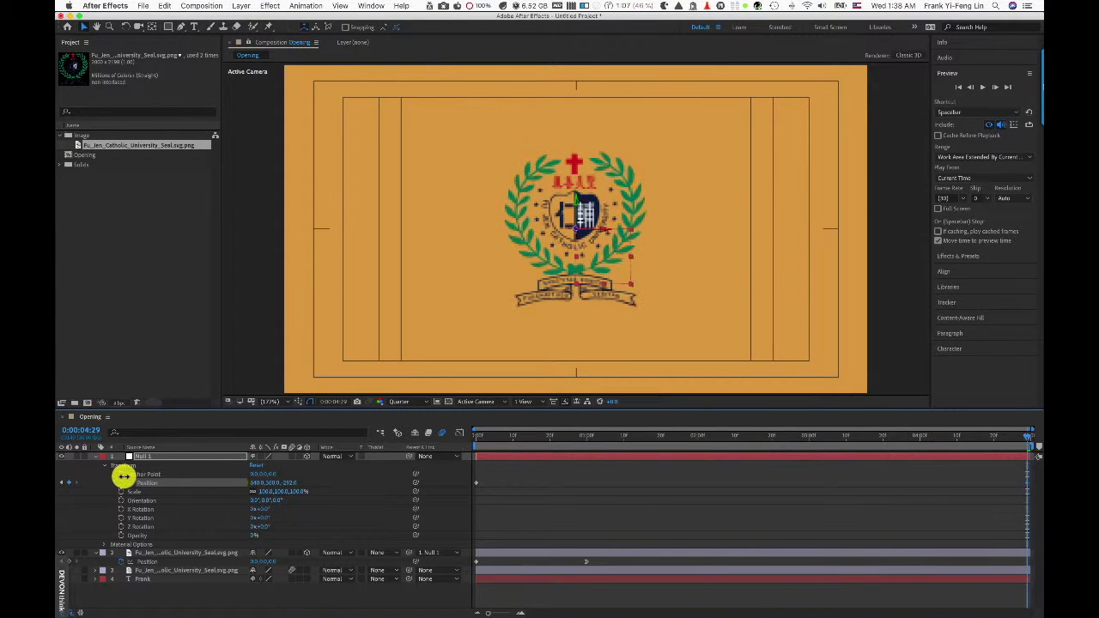
drag(285, 486, 155, 479)
Return to 0:00:00:00, preview the gentler null push-in, and stop playback
drag(496, 437, 473, 449)
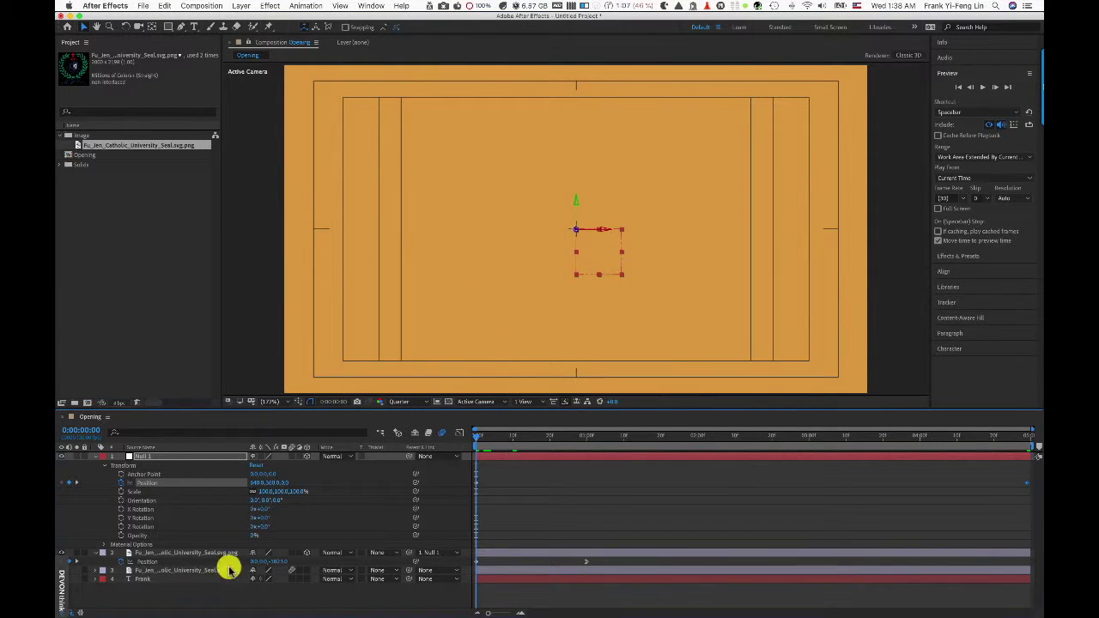
click(214, 481)
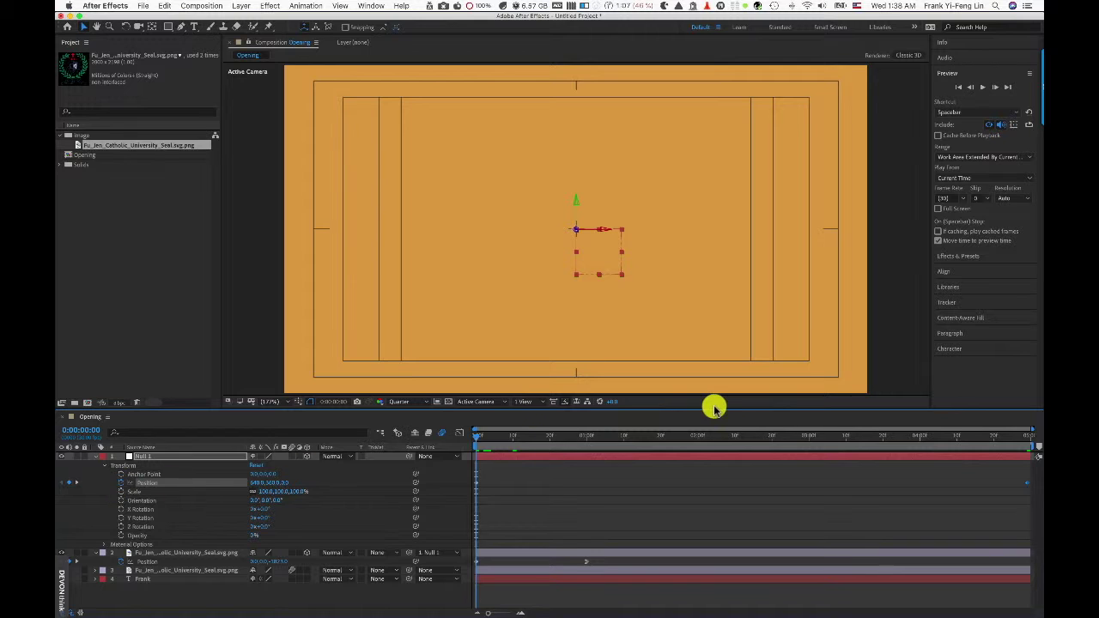
mouse_move(1031, 110)
click(984, 88)
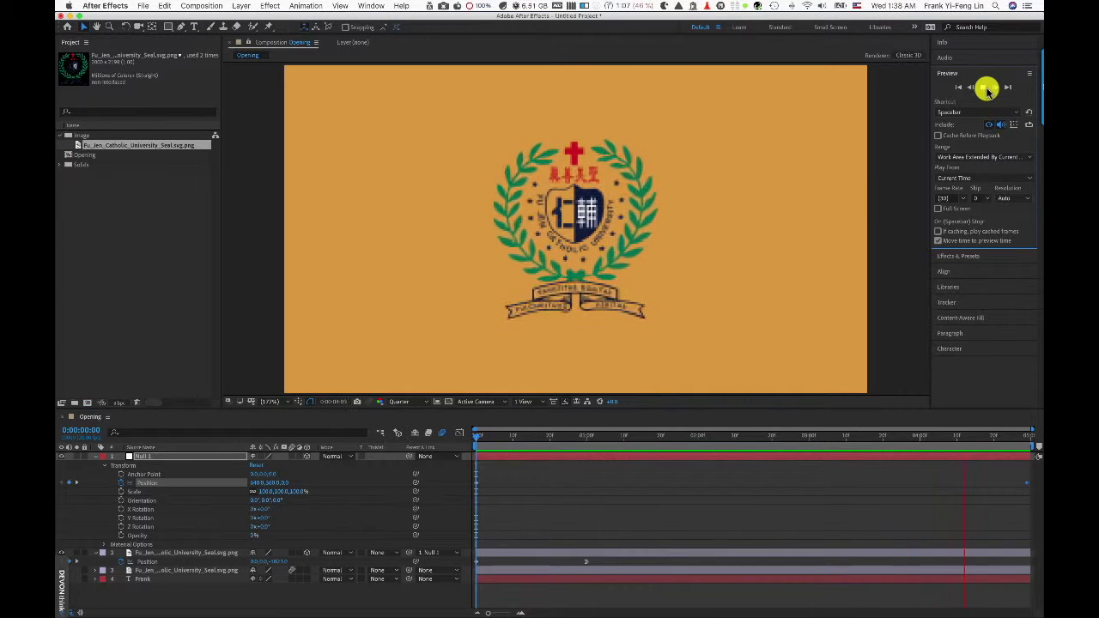
key(space)
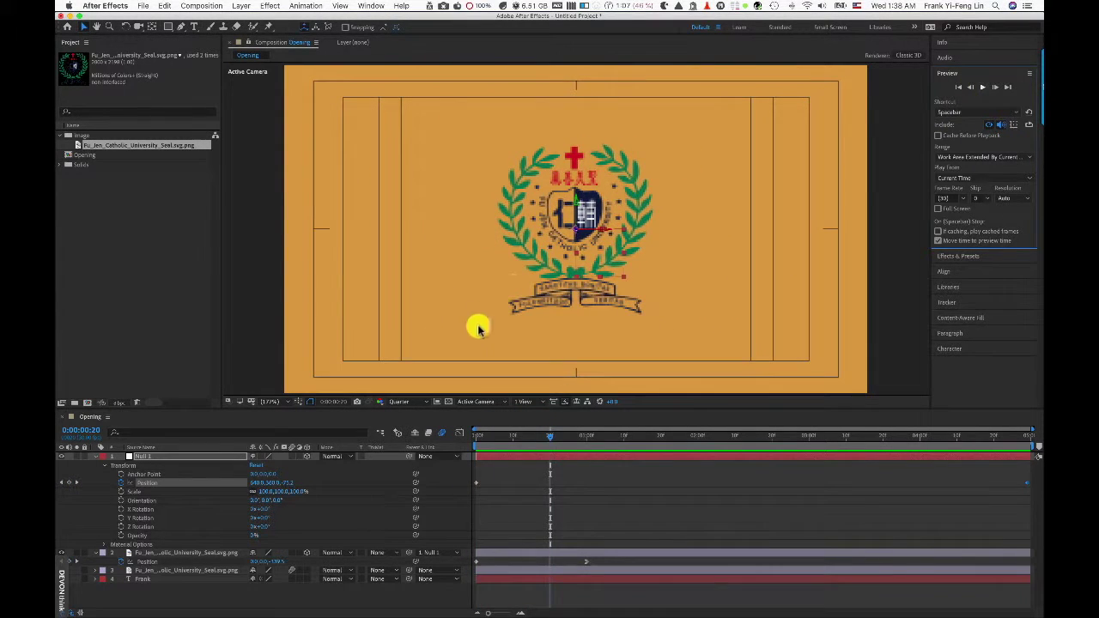
Collapse Null 1's properties, check the 3D seal's motion up to 0:00:00:26, and reveal all of the seal's Transform properties
click(96, 457)
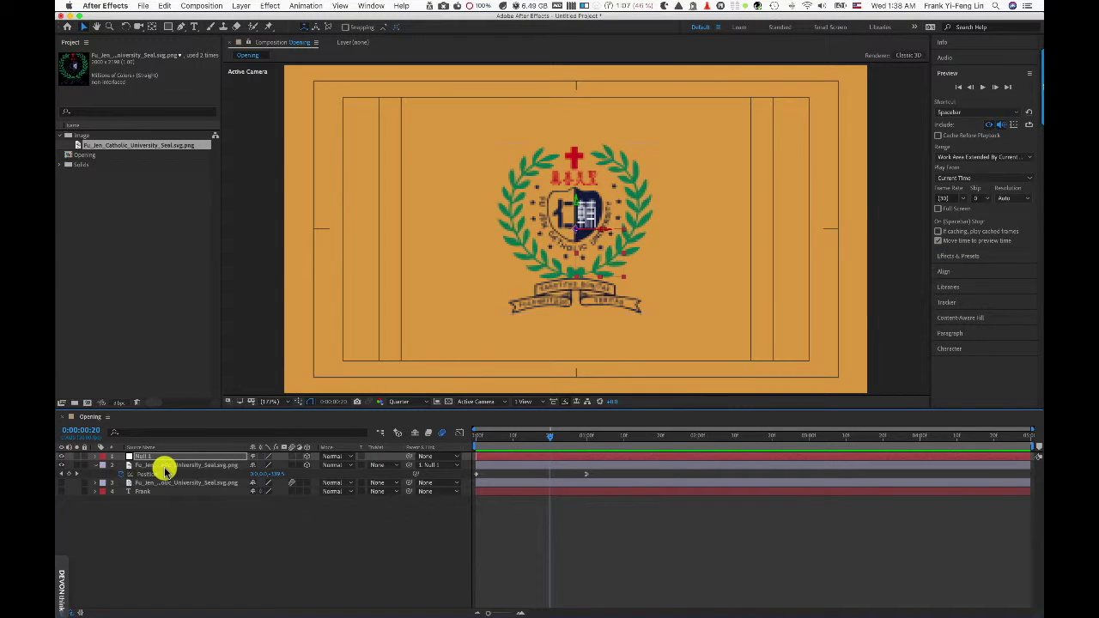
click(166, 465)
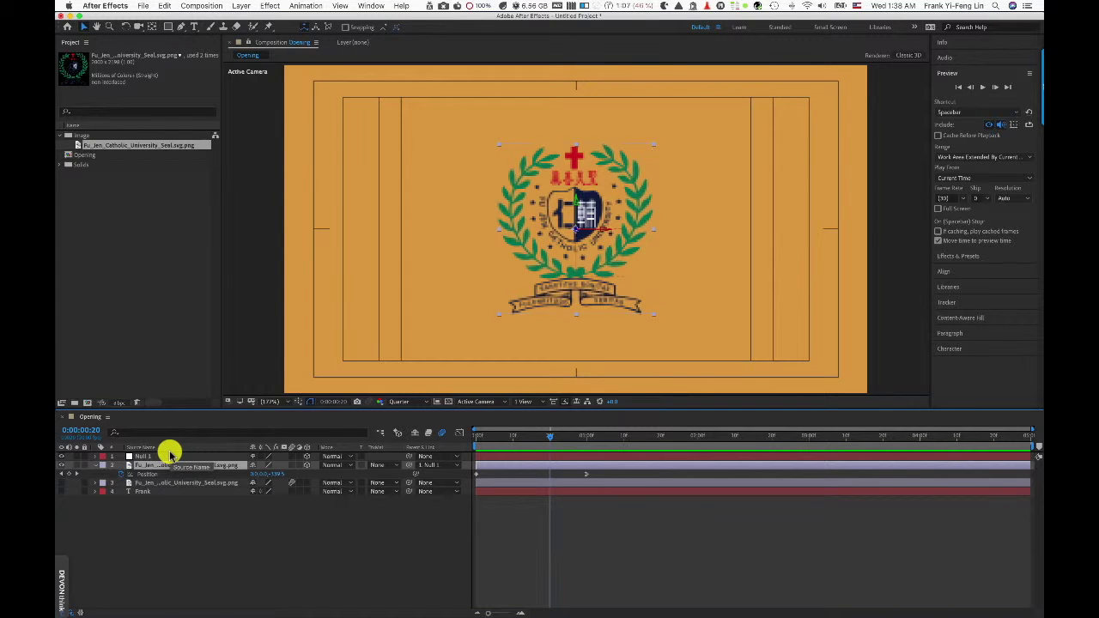
click(502, 440)
drag(502, 439, 572, 443)
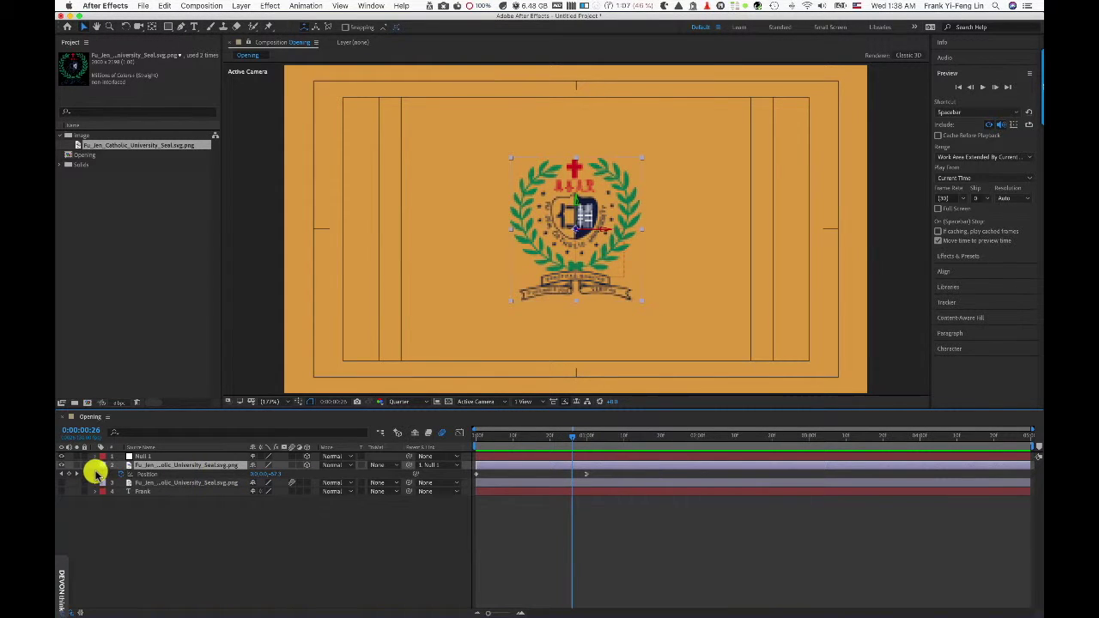
click(96, 465)
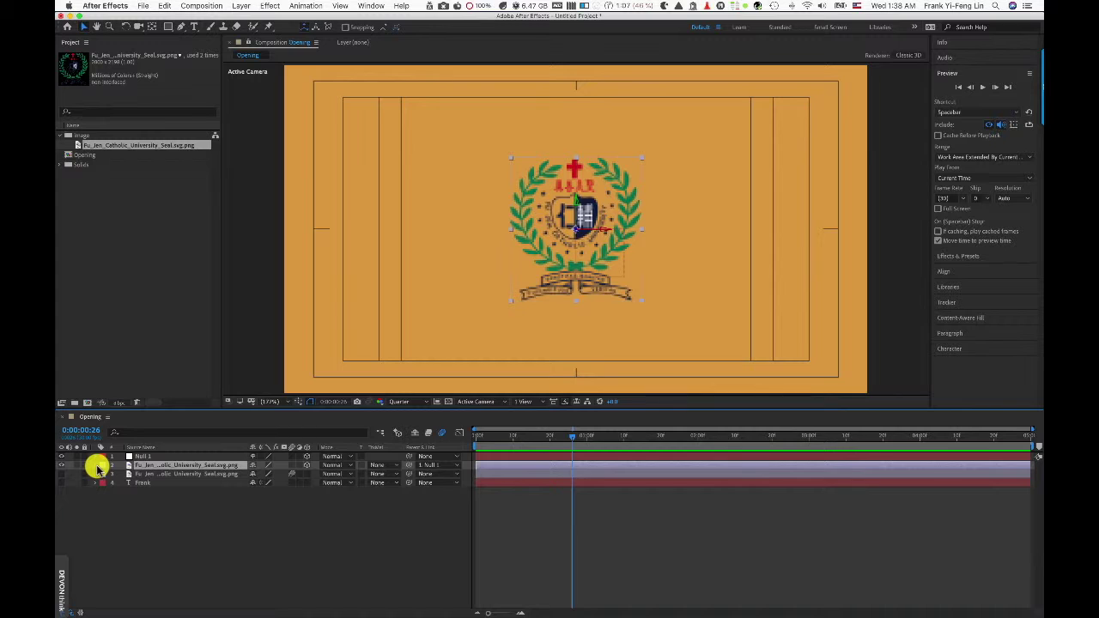
click(97, 466)
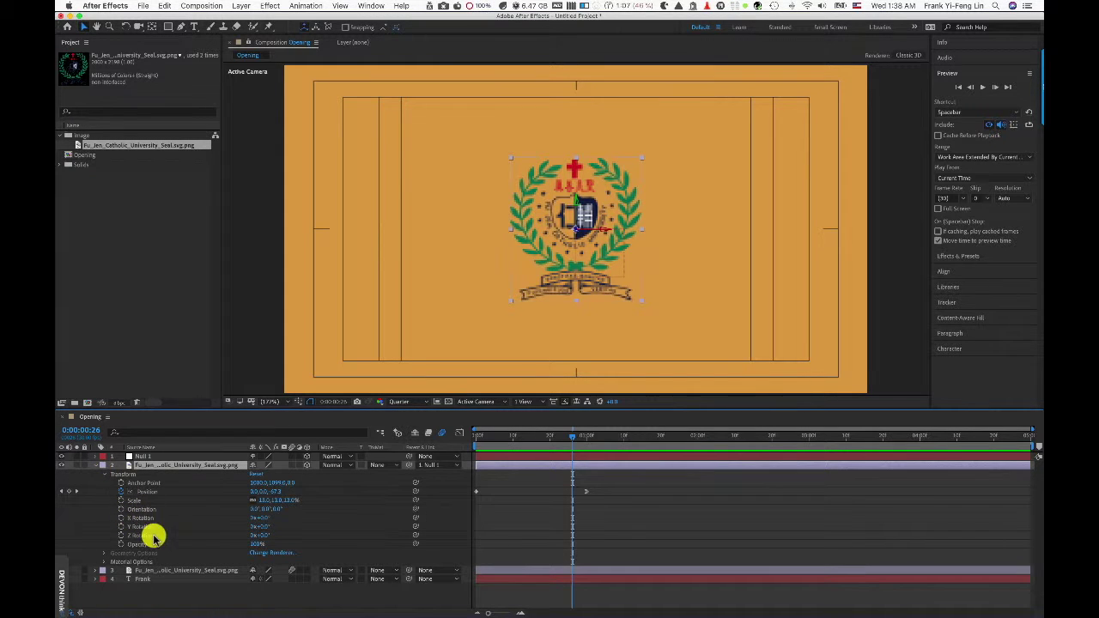
Scrub the seal's motion back to 0:00:00:00 and preview the finished animation
click(533, 441)
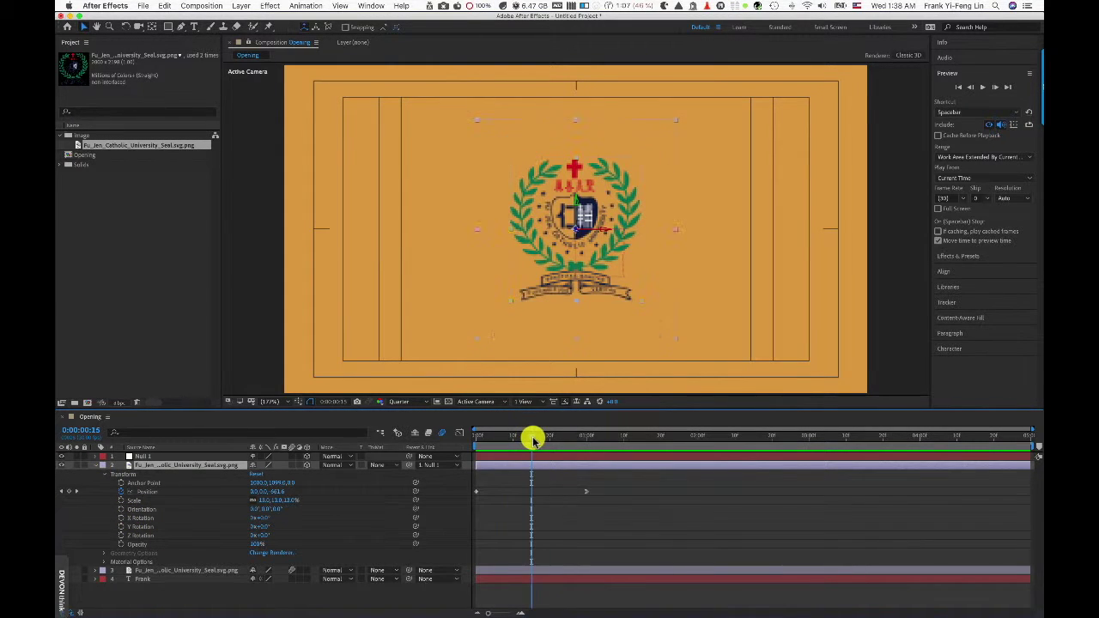
drag(532, 441, 464, 436)
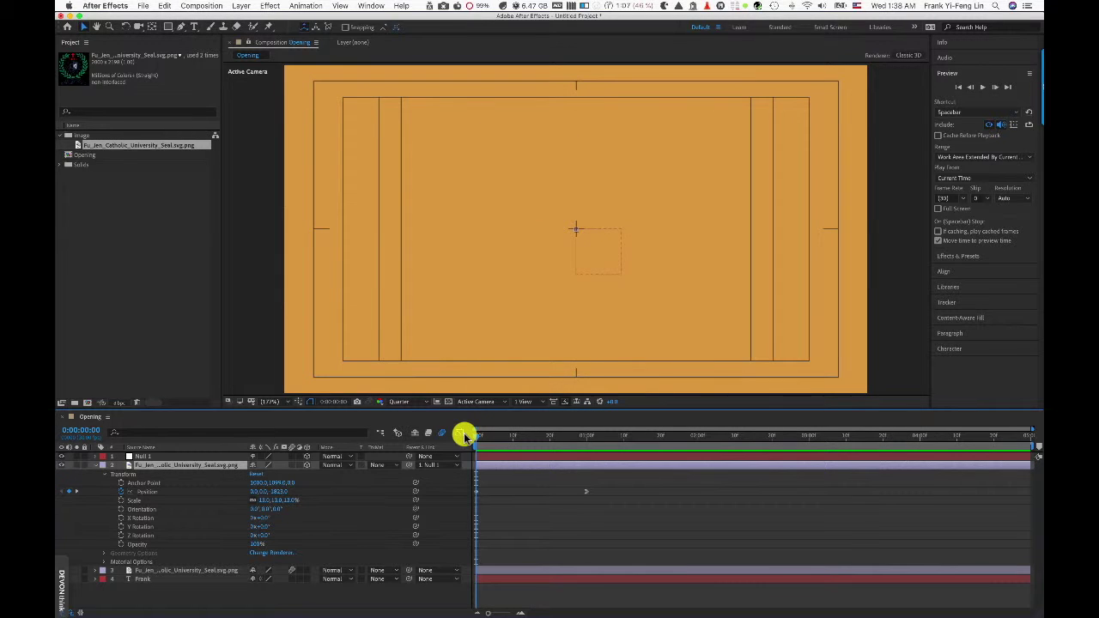
key(space)
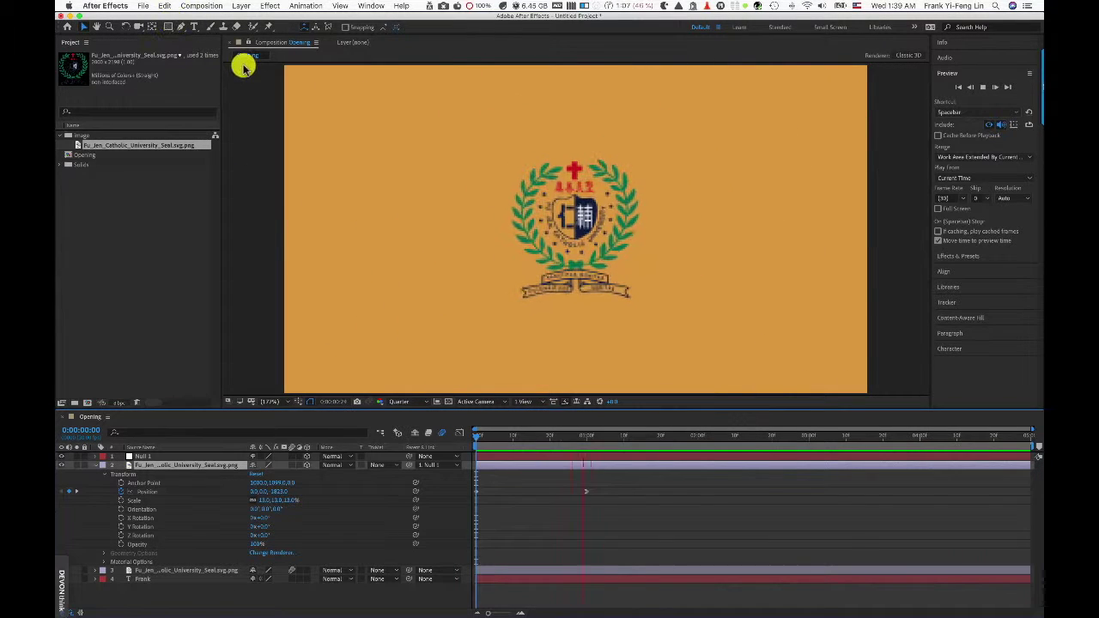
Add the Opening composition to the render queue
click(194, 8)
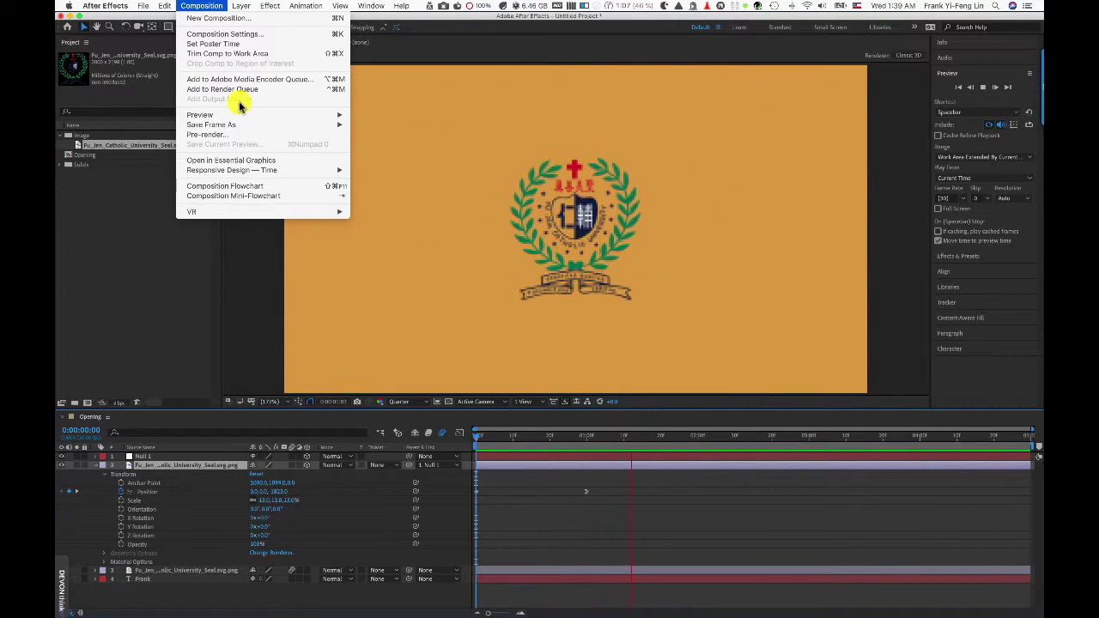
click(240, 91)
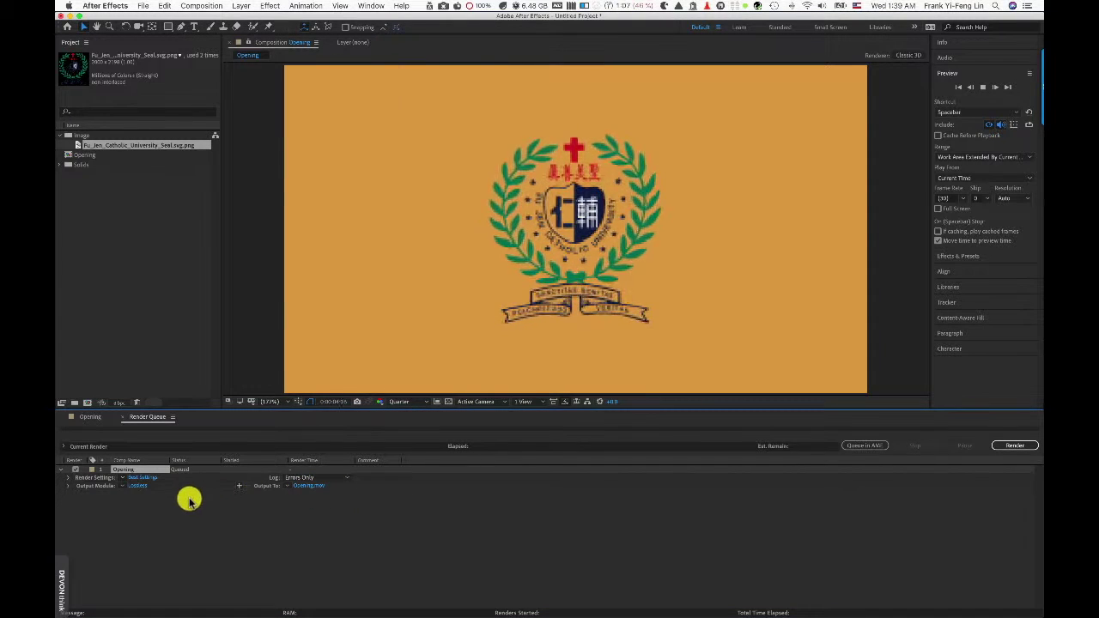
Confirm the Opening render item's output module with QuickTime format and post-render action None, leaving the output destination dialog without saving
click(137, 486)
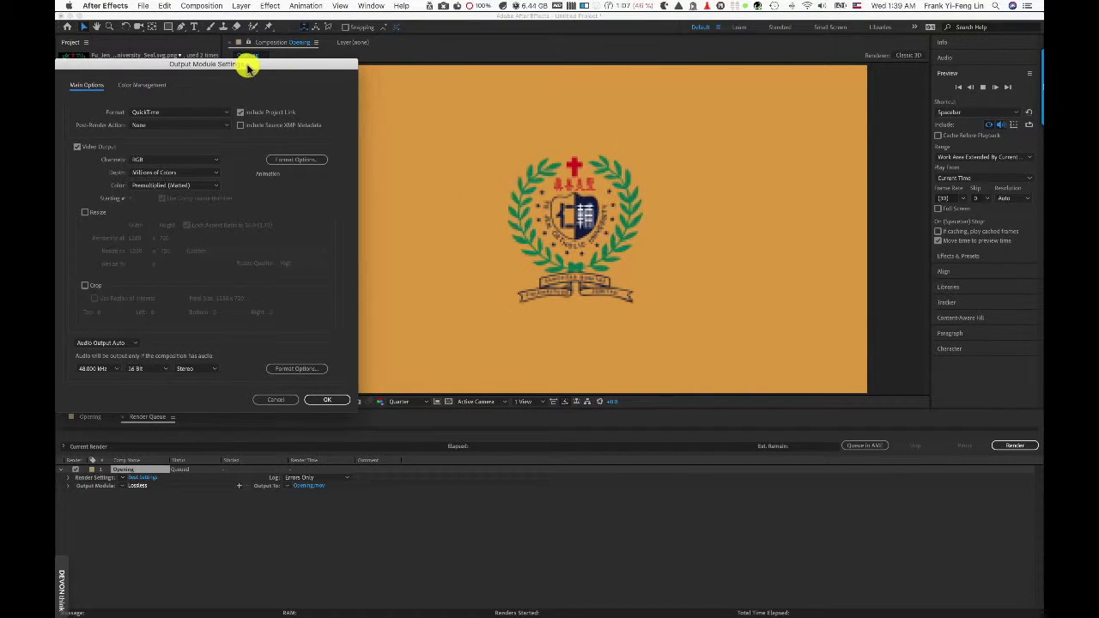
drag(247, 67, 810, 189)
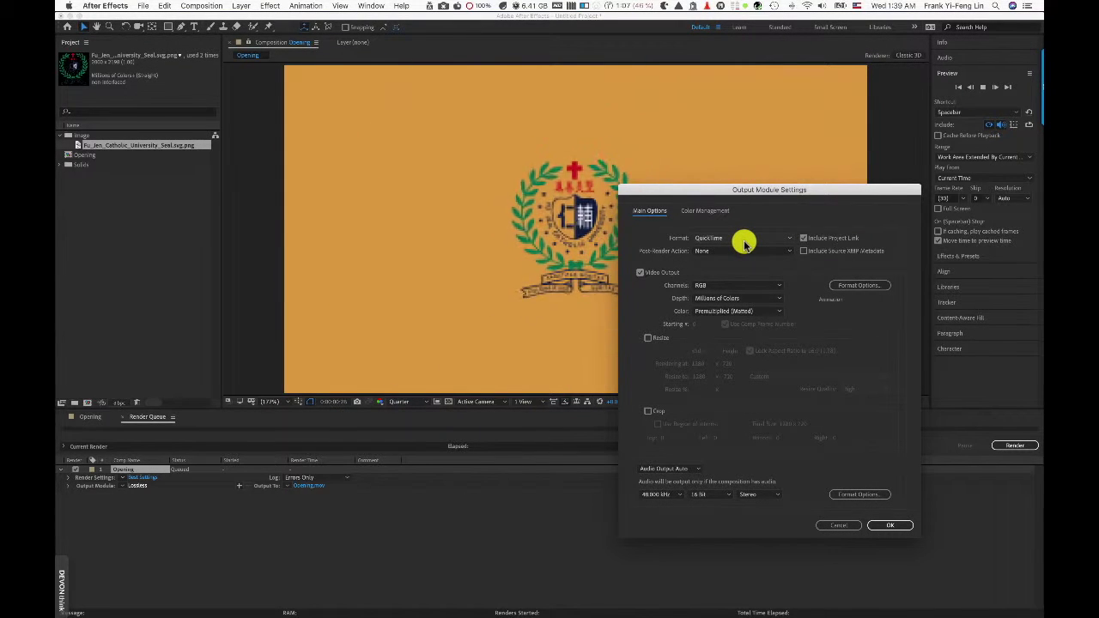
click(746, 253)
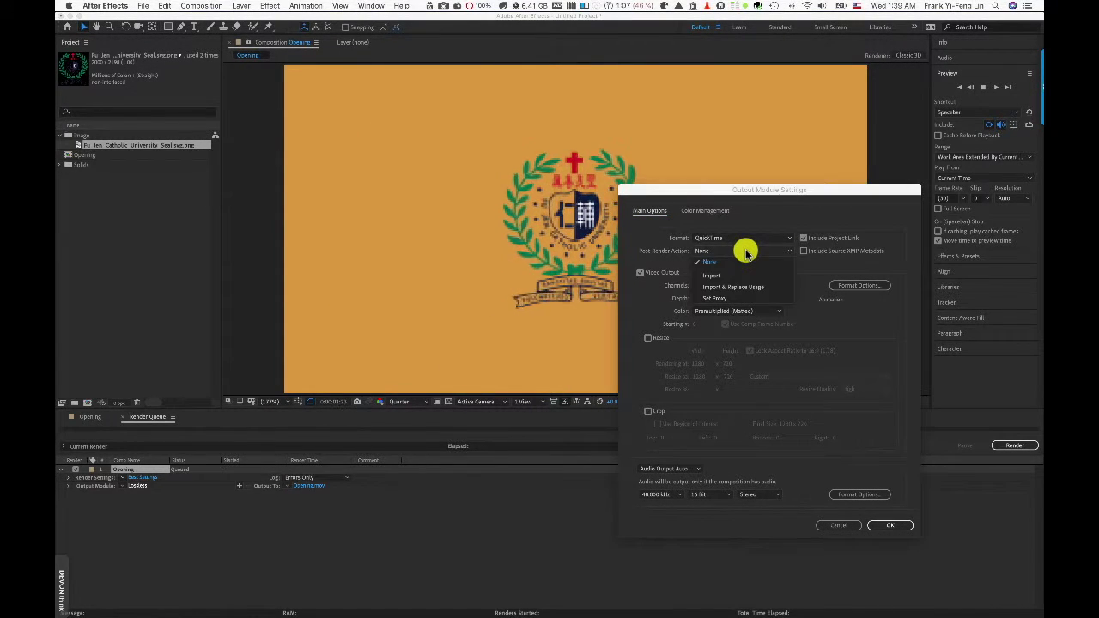
click(744, 260)
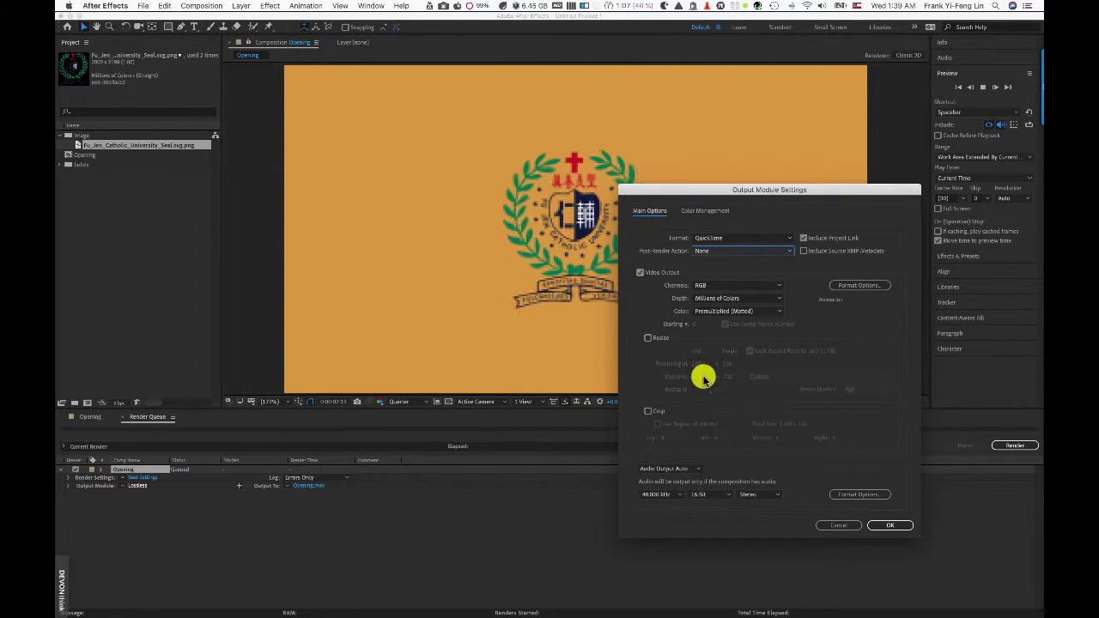
click(889, 526)
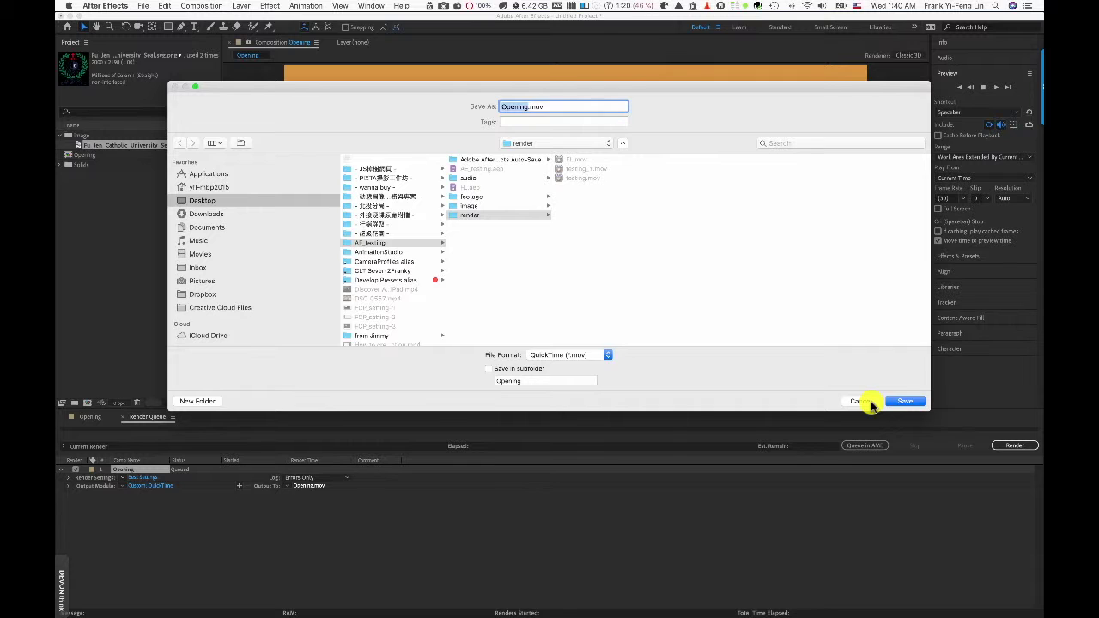
click(870, 402)
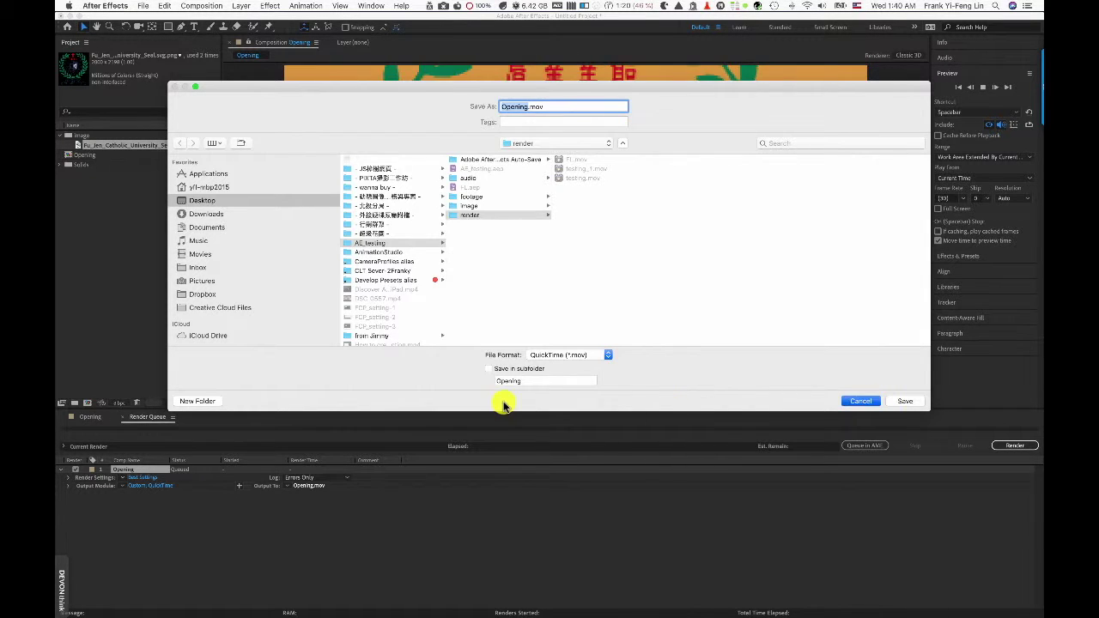
Check the output module's format and codec choices, keeping QuickTime with the Animation video codec, and accept the settings
click(167, 487)
click(707, 241)
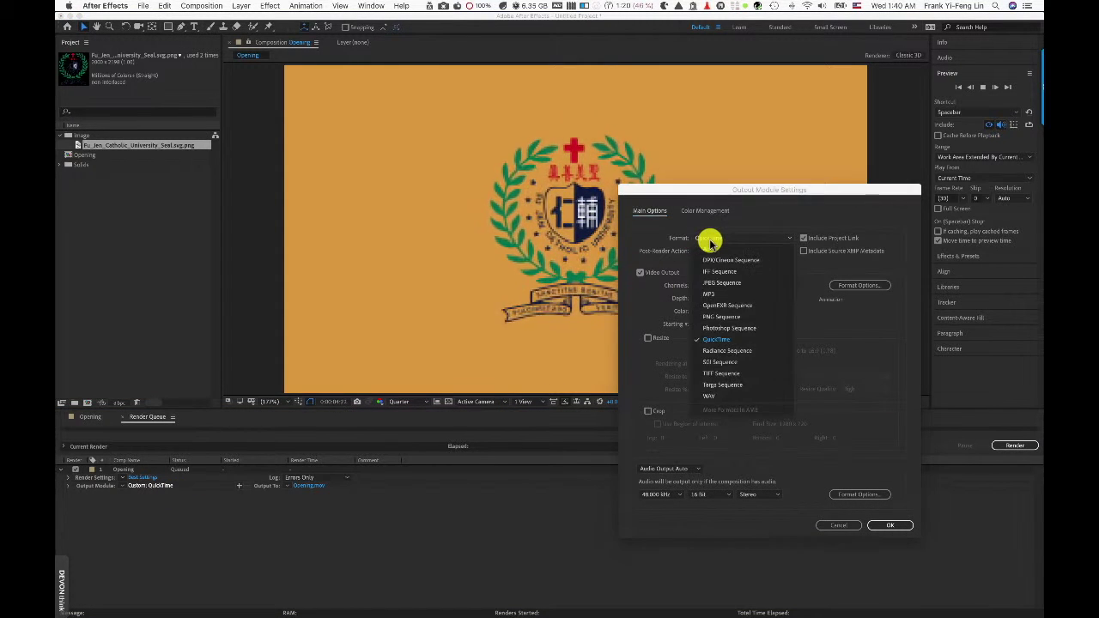
click(696, 244)
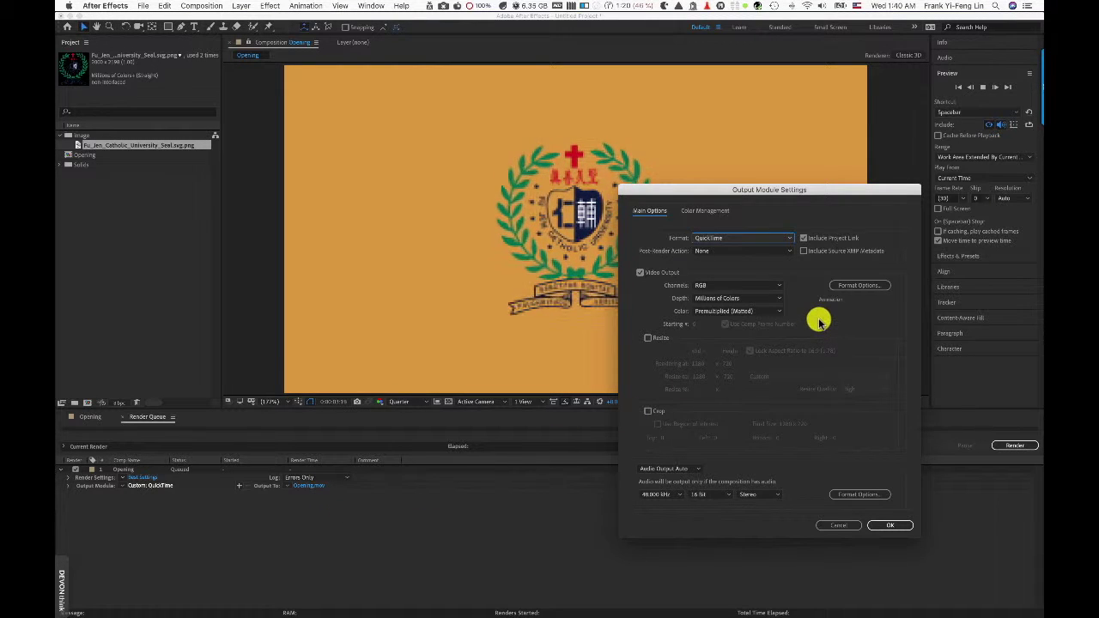
click(850, 289)
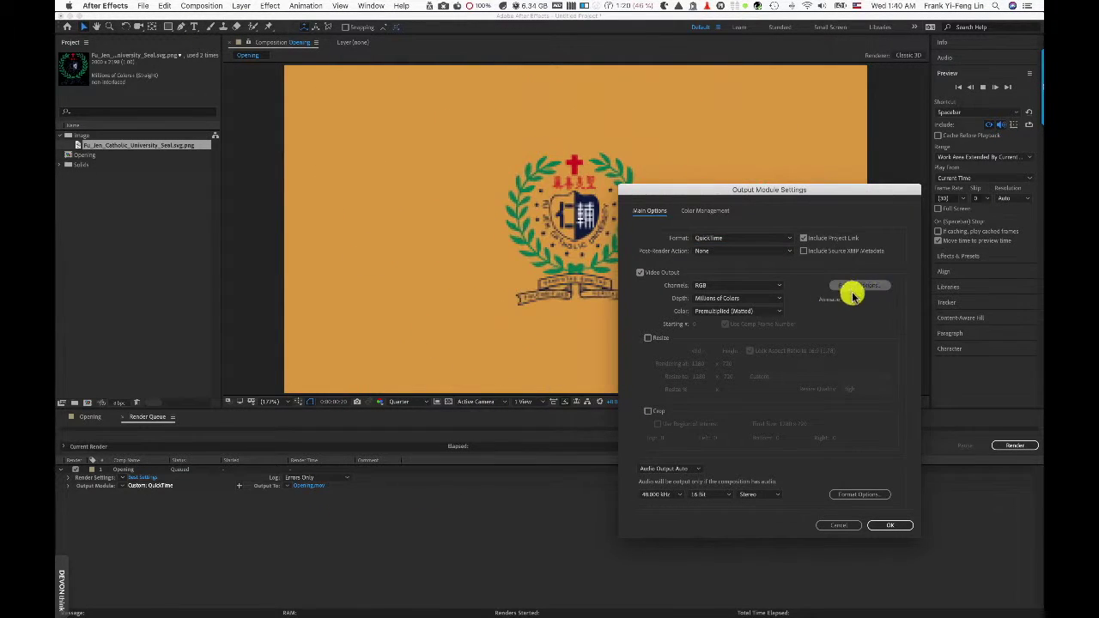
click(552, 211)
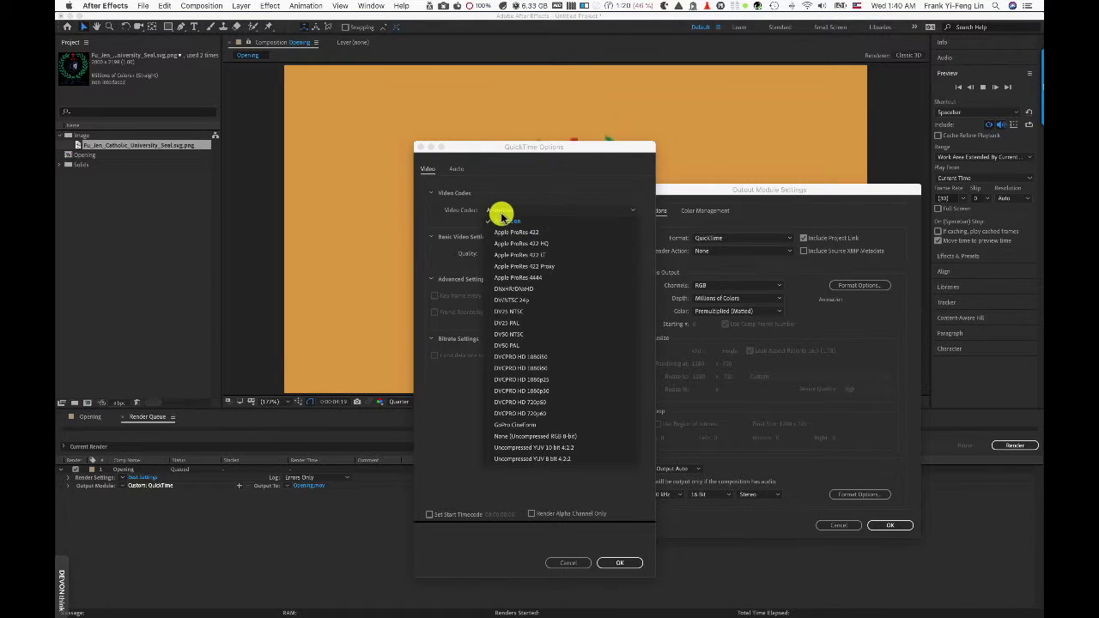
click(520, 210)
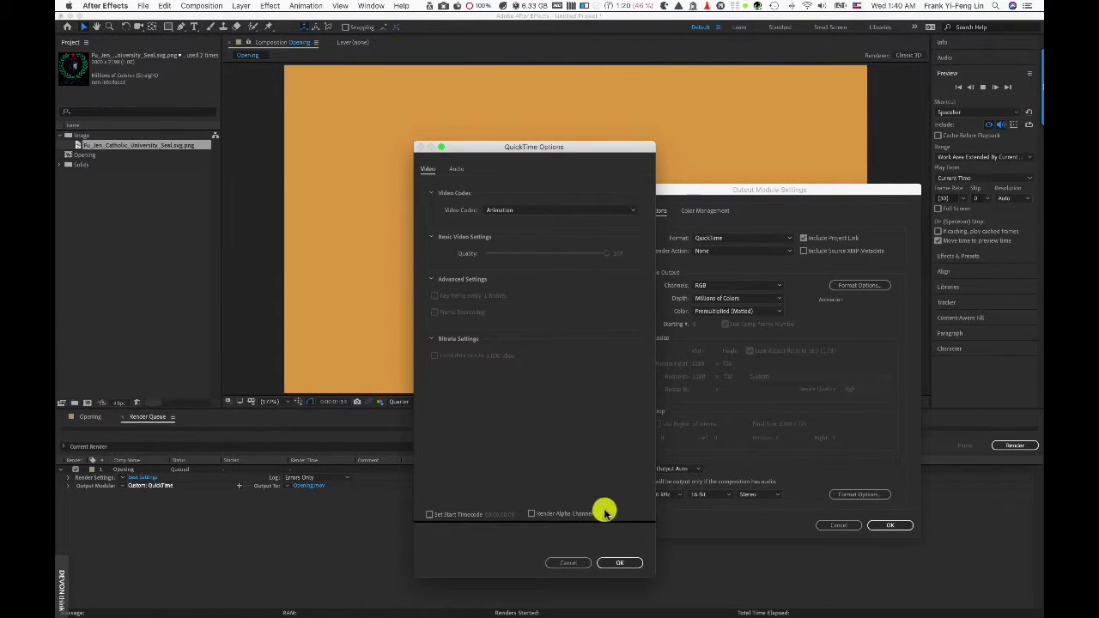
click(622, 563)
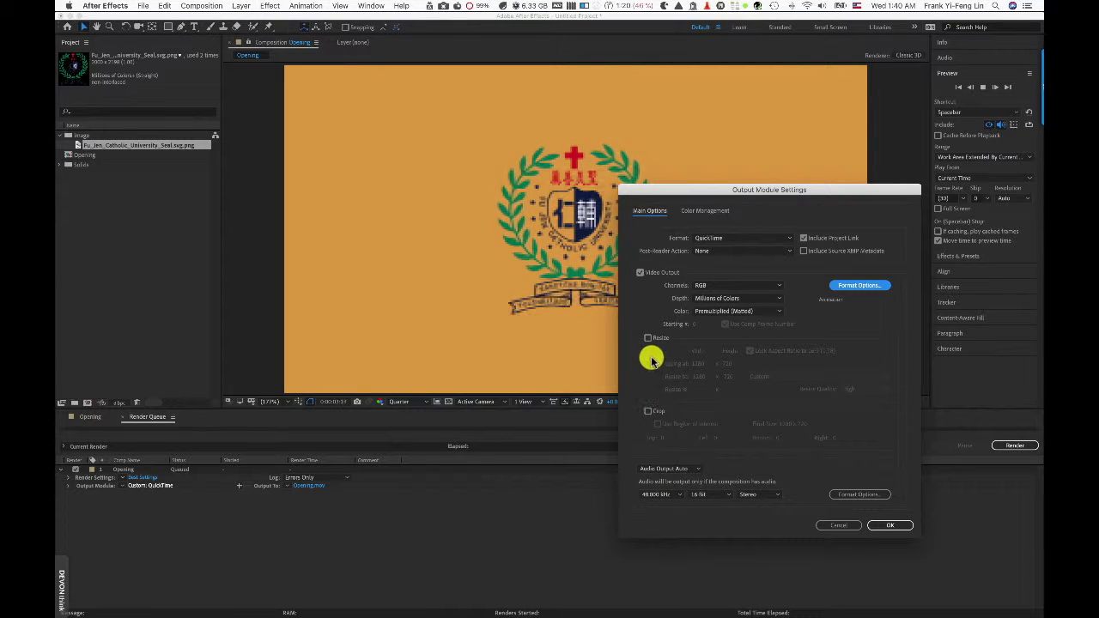
click(890, 525)
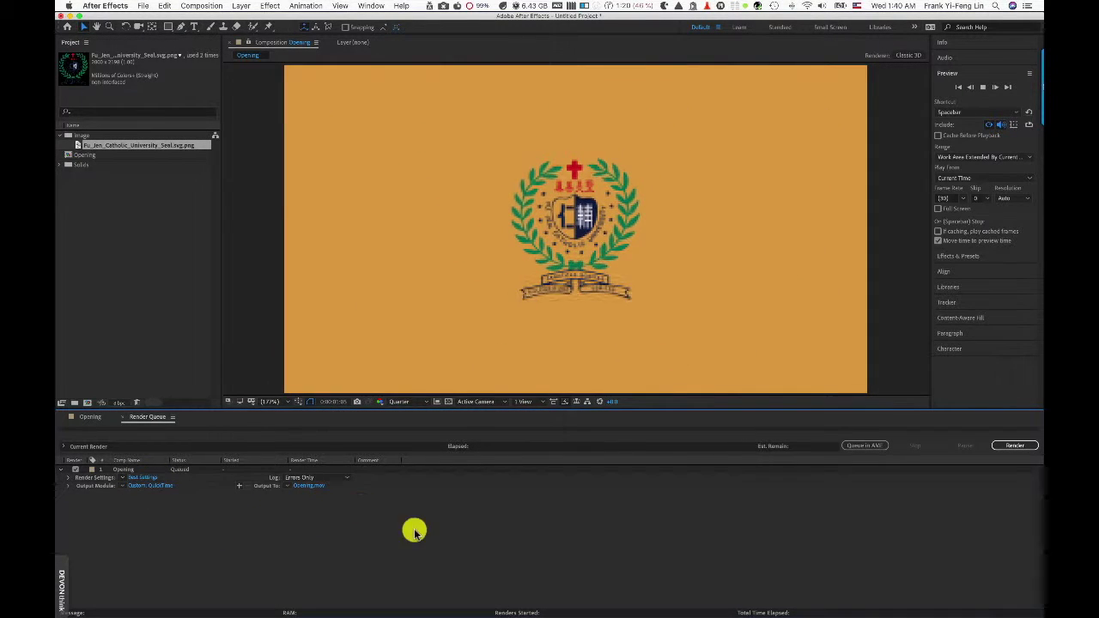
Set the output file to Opening.mov in the render folder and start rendering the queue
click(309, 486)
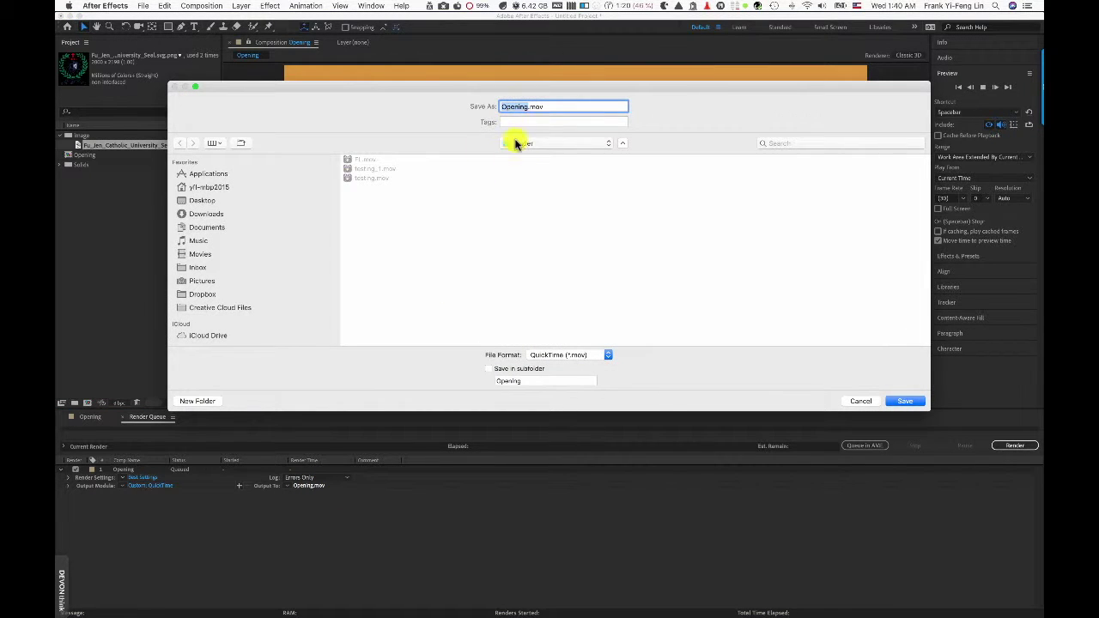
click(906, 401)
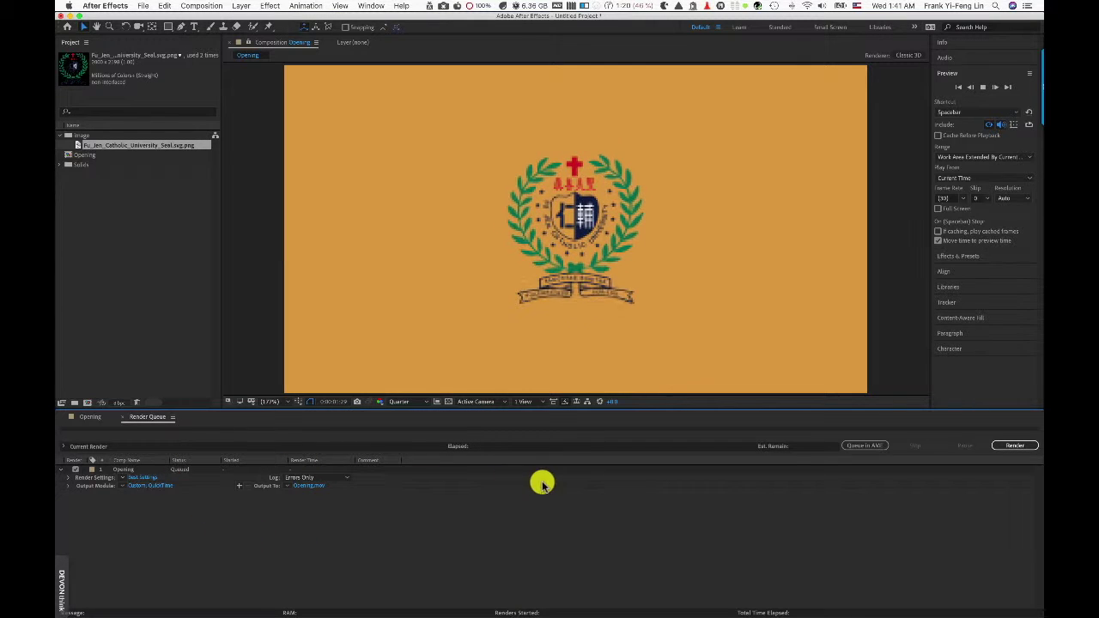
click(1012, 446)
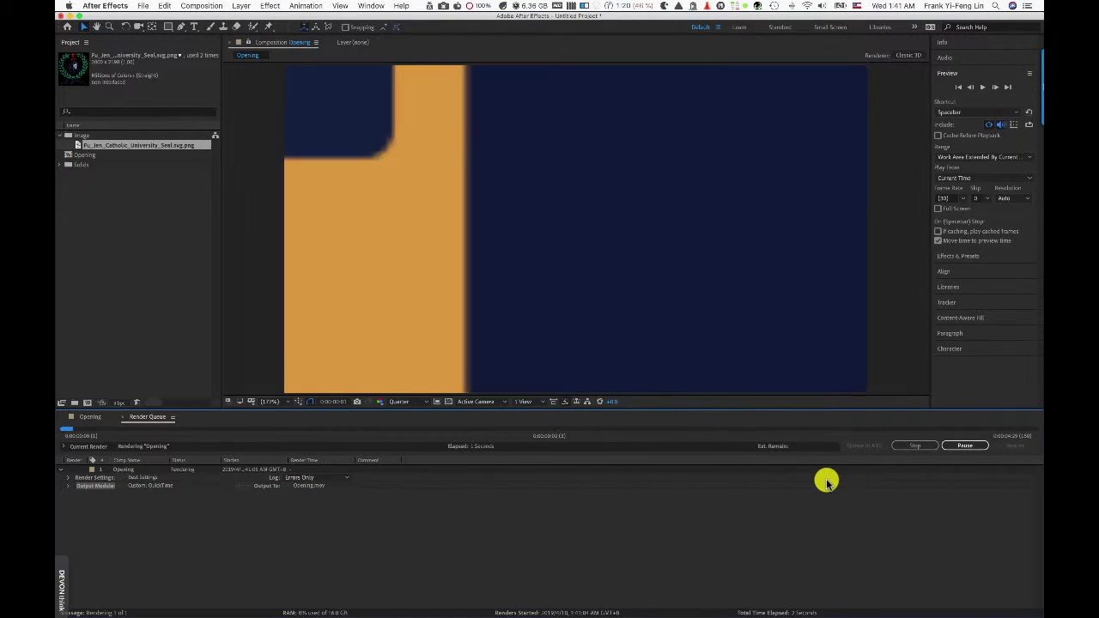